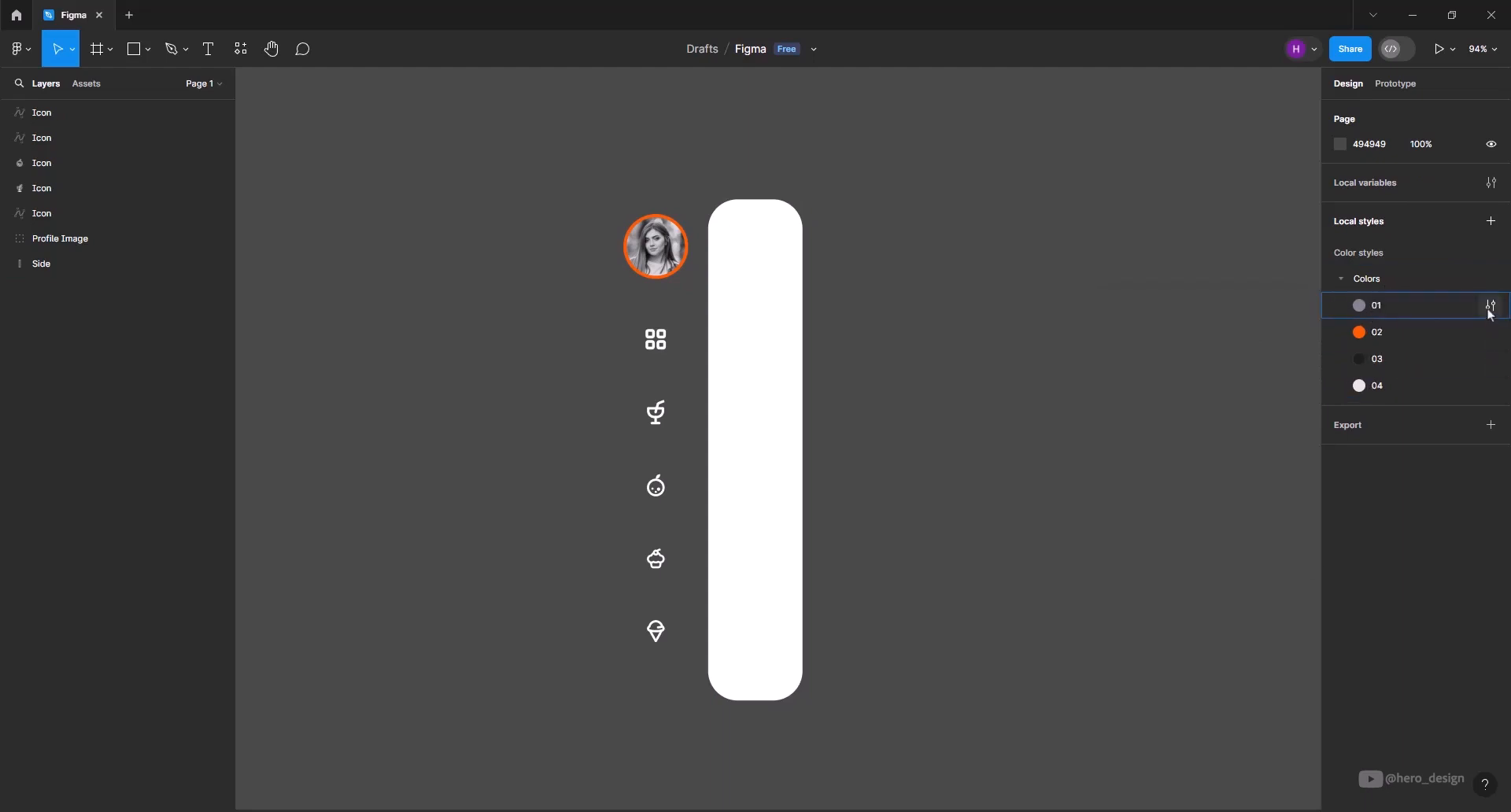
Inspect the settings and colour values of the local colour styles 01, 02, 03 and 04
click(1491, 310)
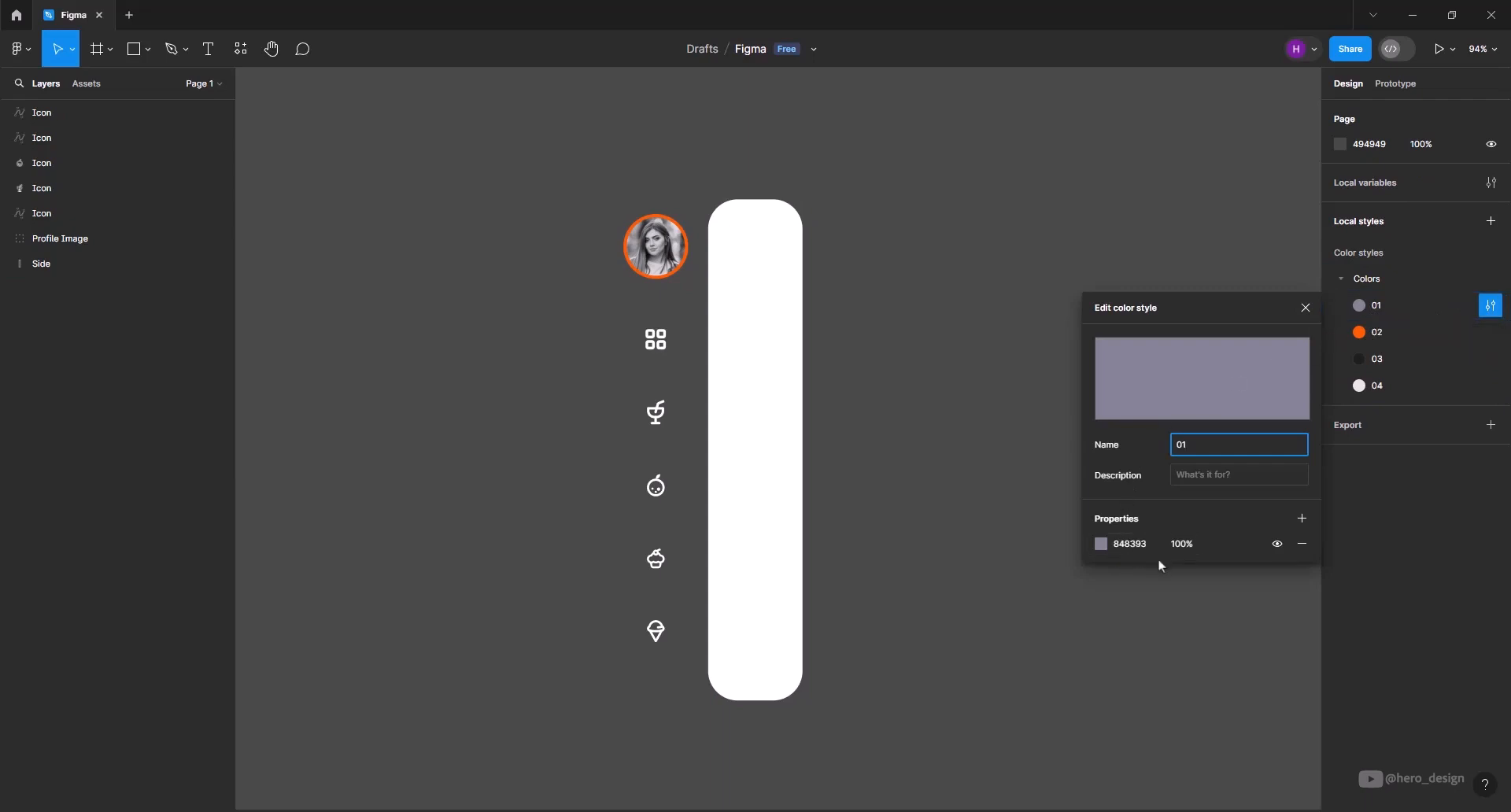
click(1492, 332)
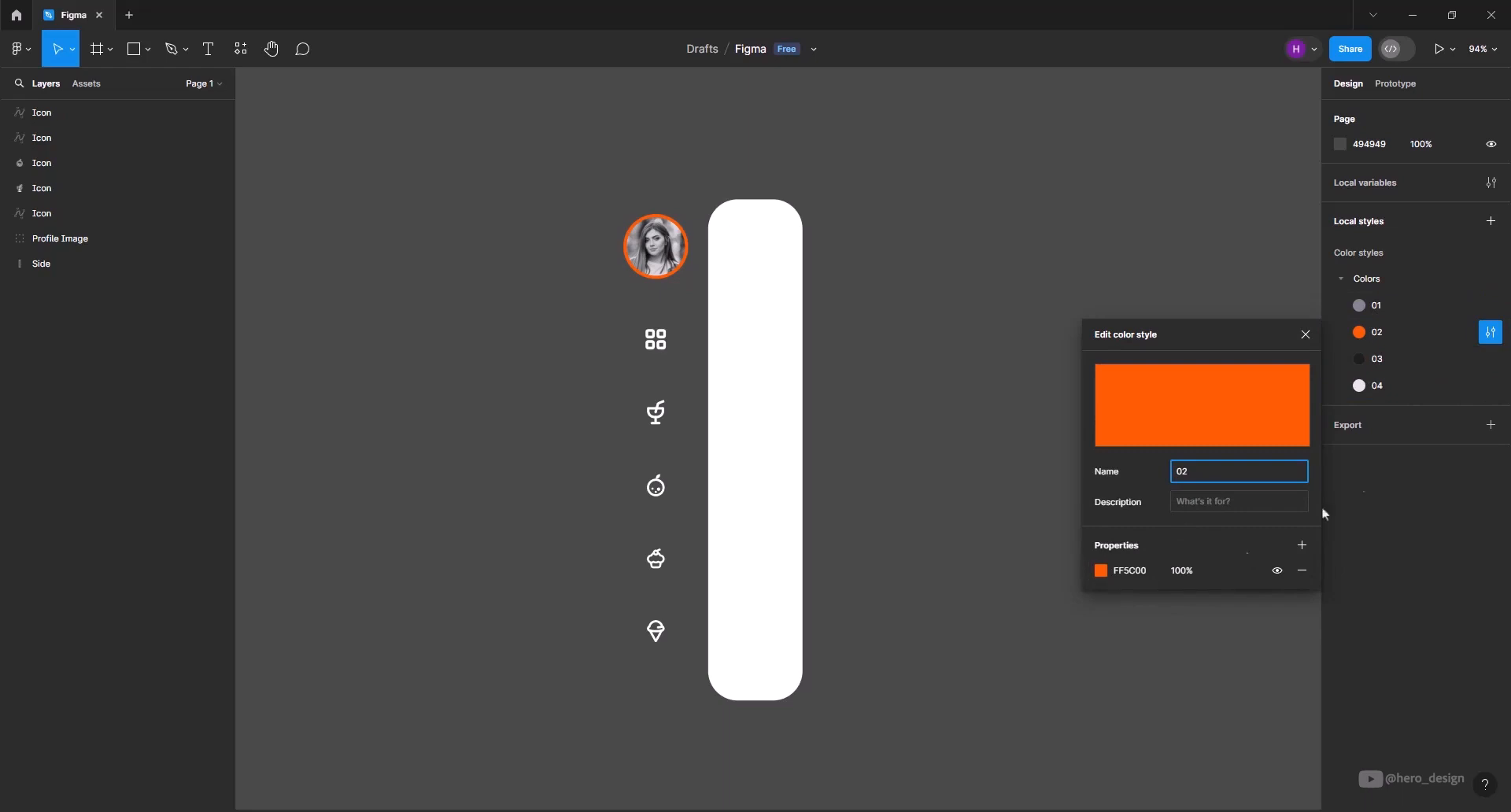
click(1492, 359)
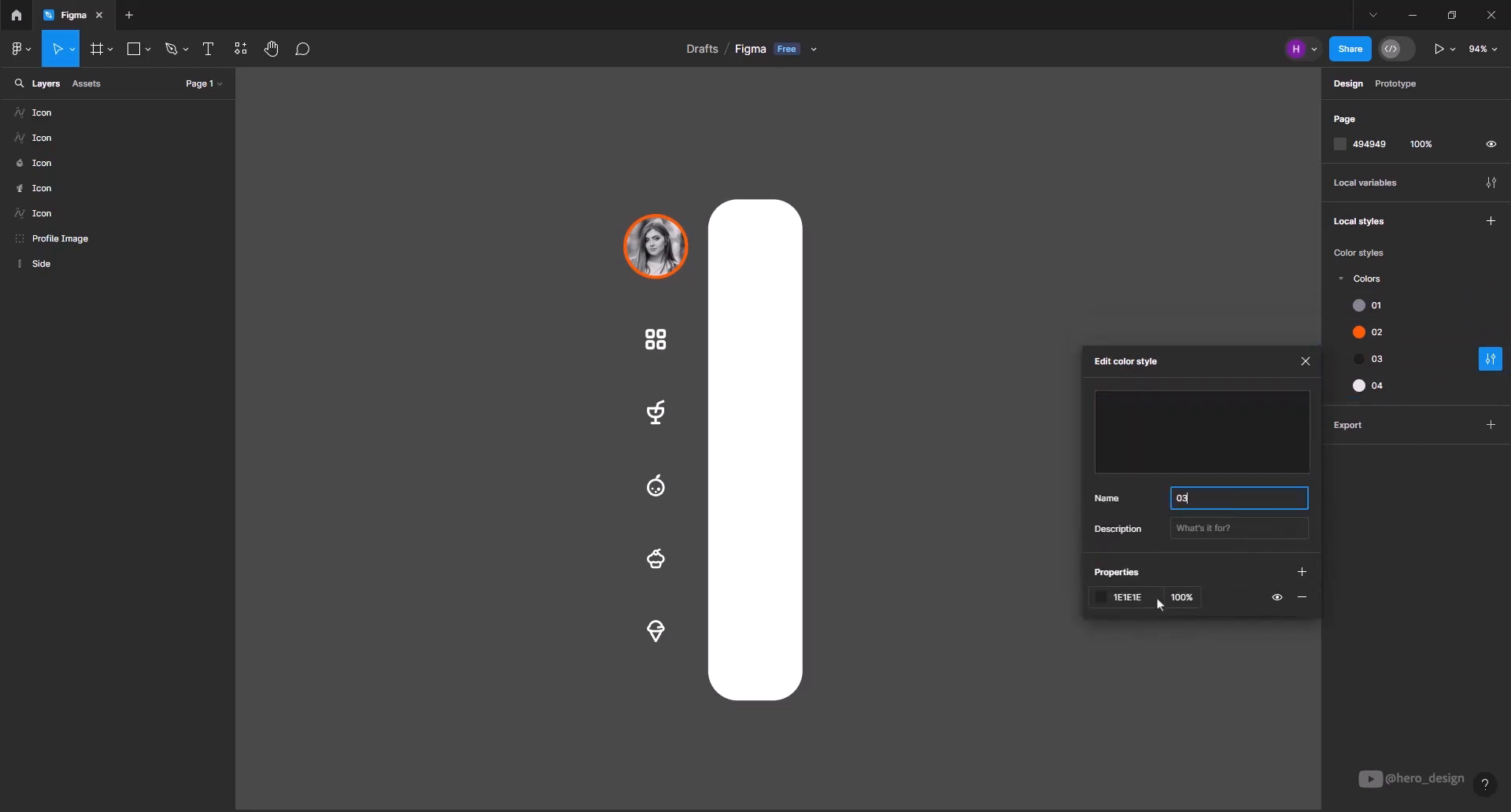
click(1492, 386)
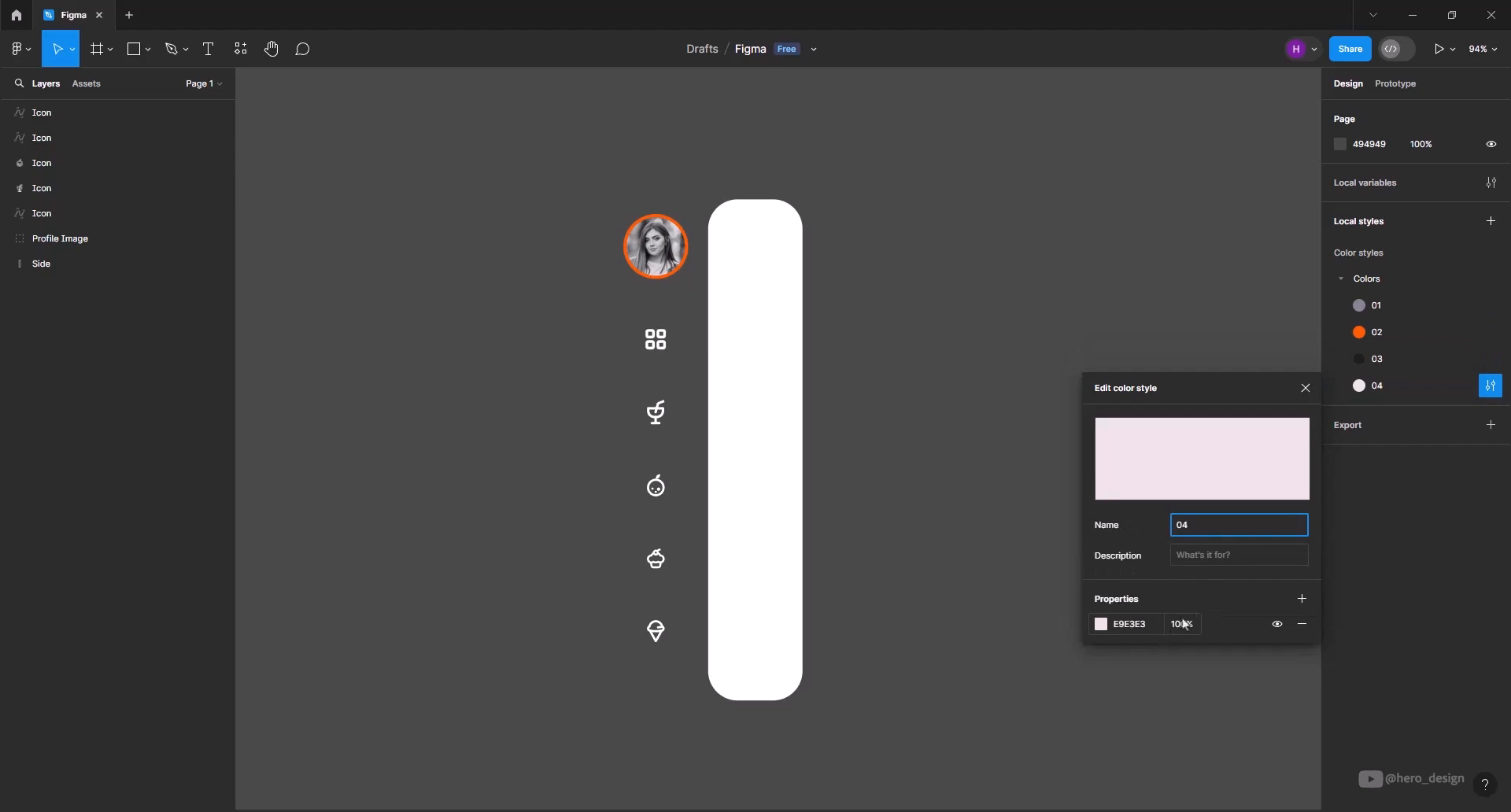
click(1306, 388)
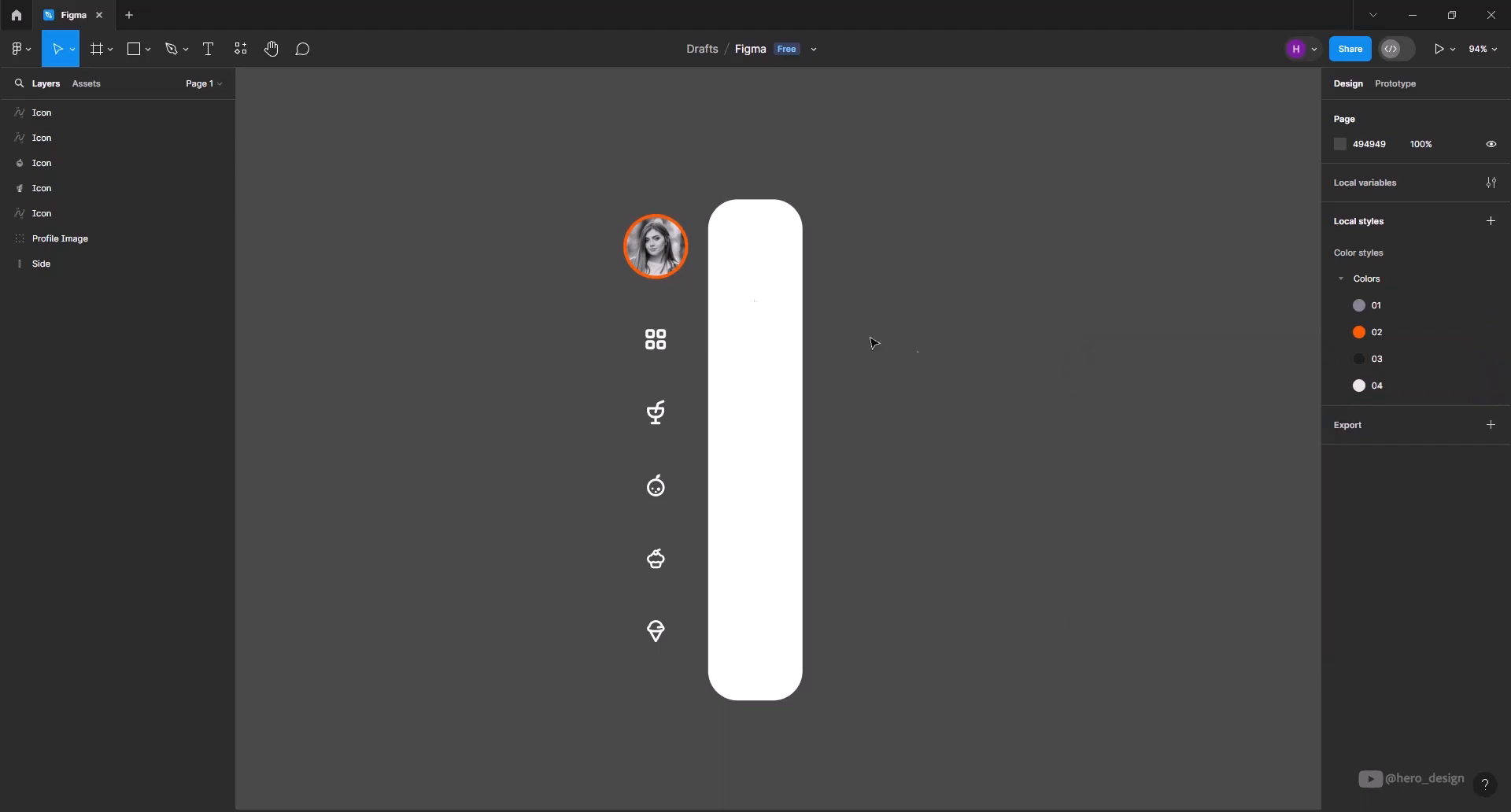
Move the profile image onto the upper end of the white side panel and draw a 128 px horizontal line across the panel beneath it
drag(653, 256, 754, 256)
click(867, 258)
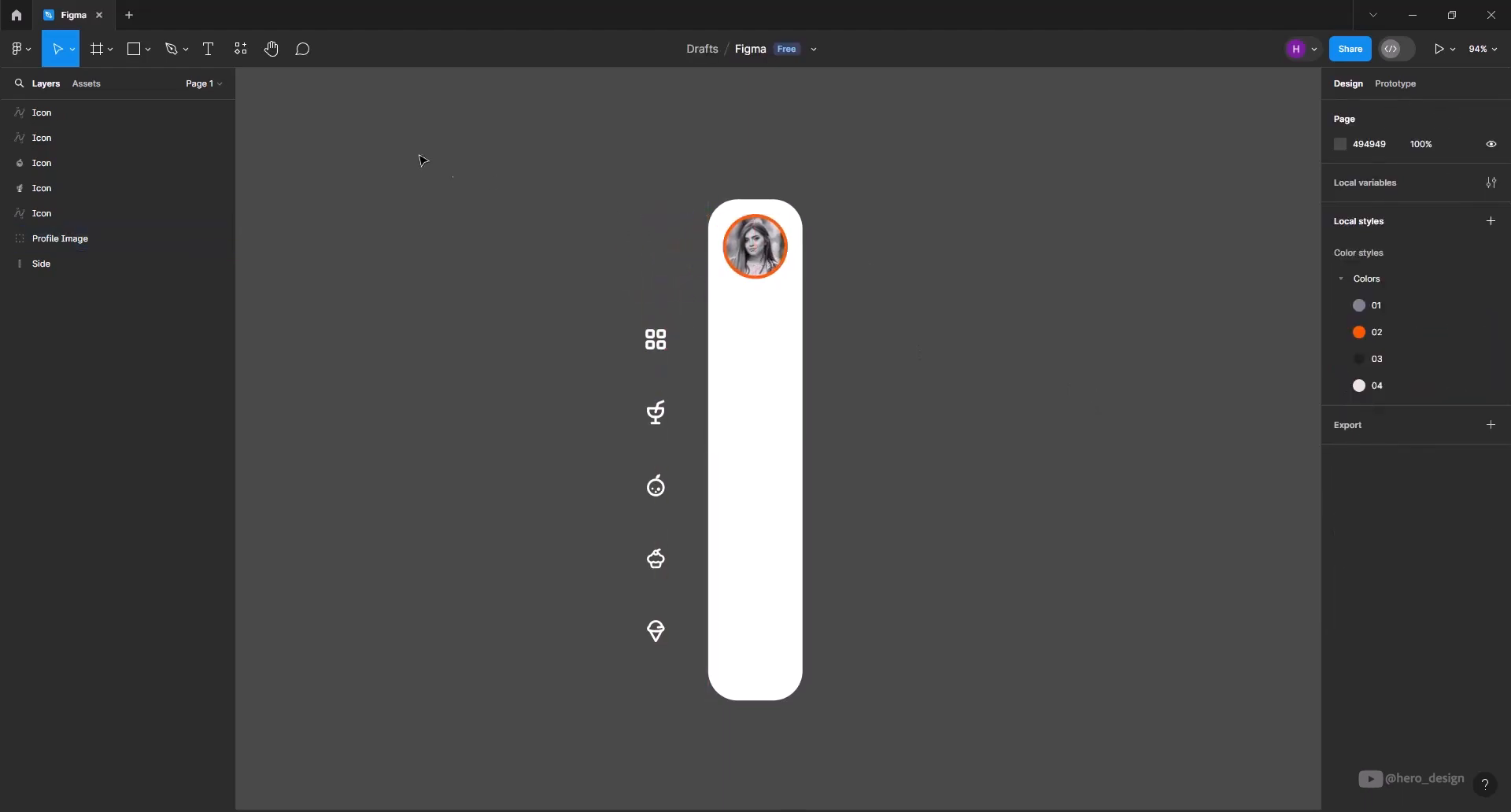
click(148, 50)
click(121, 106)
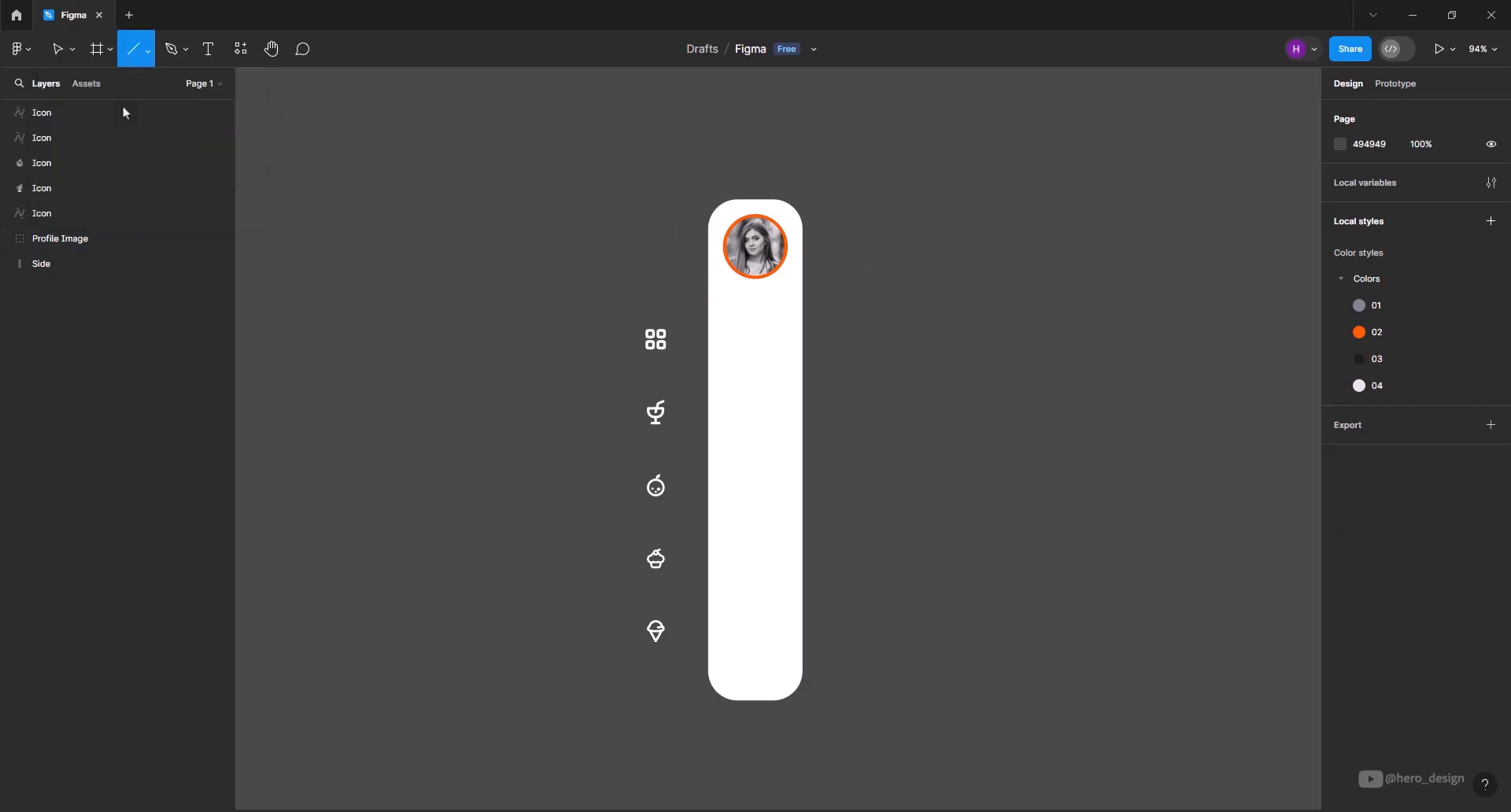
scroll(747, 283, up, 5)
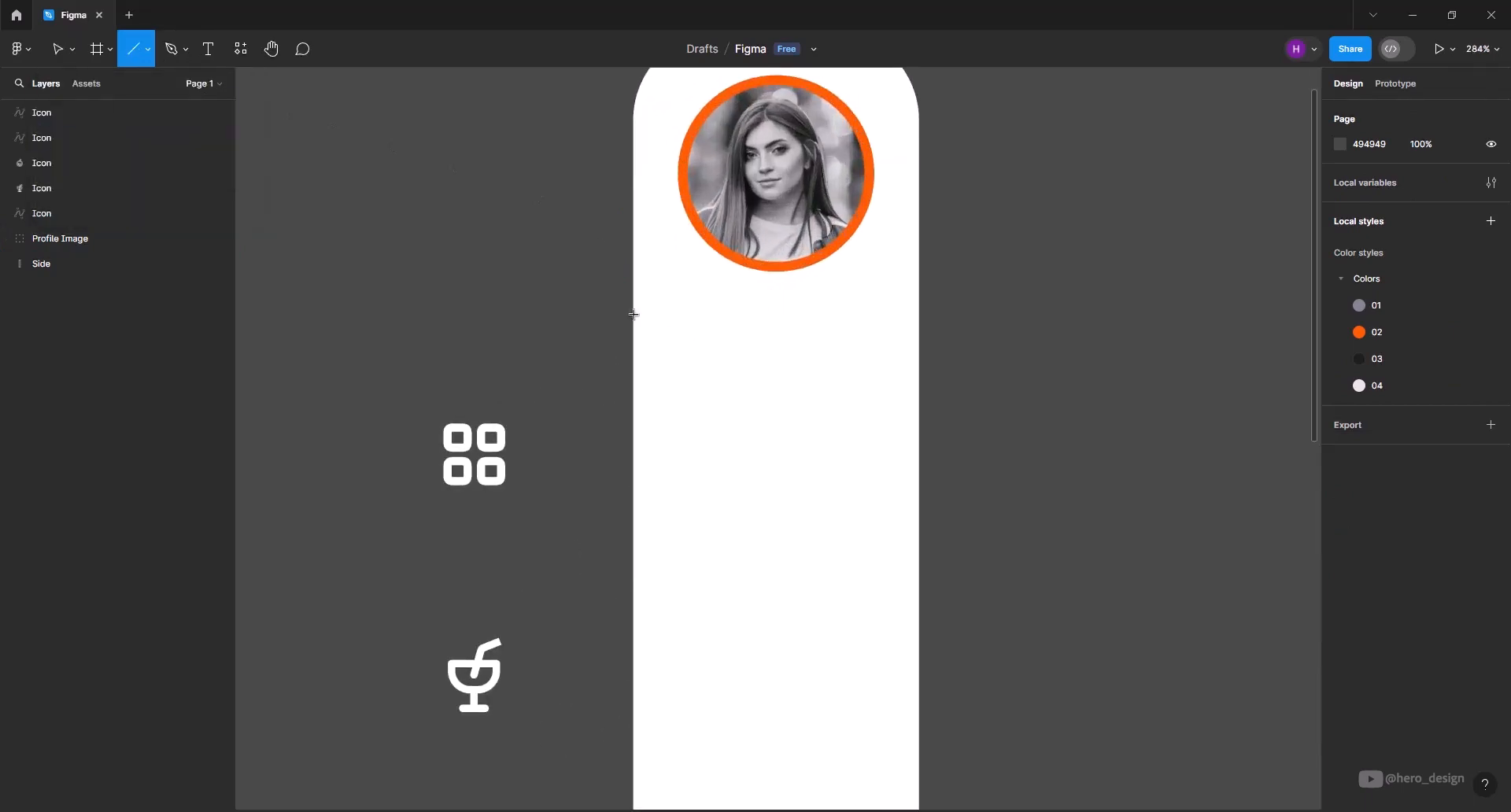
drag(633, 314, 919, 314)
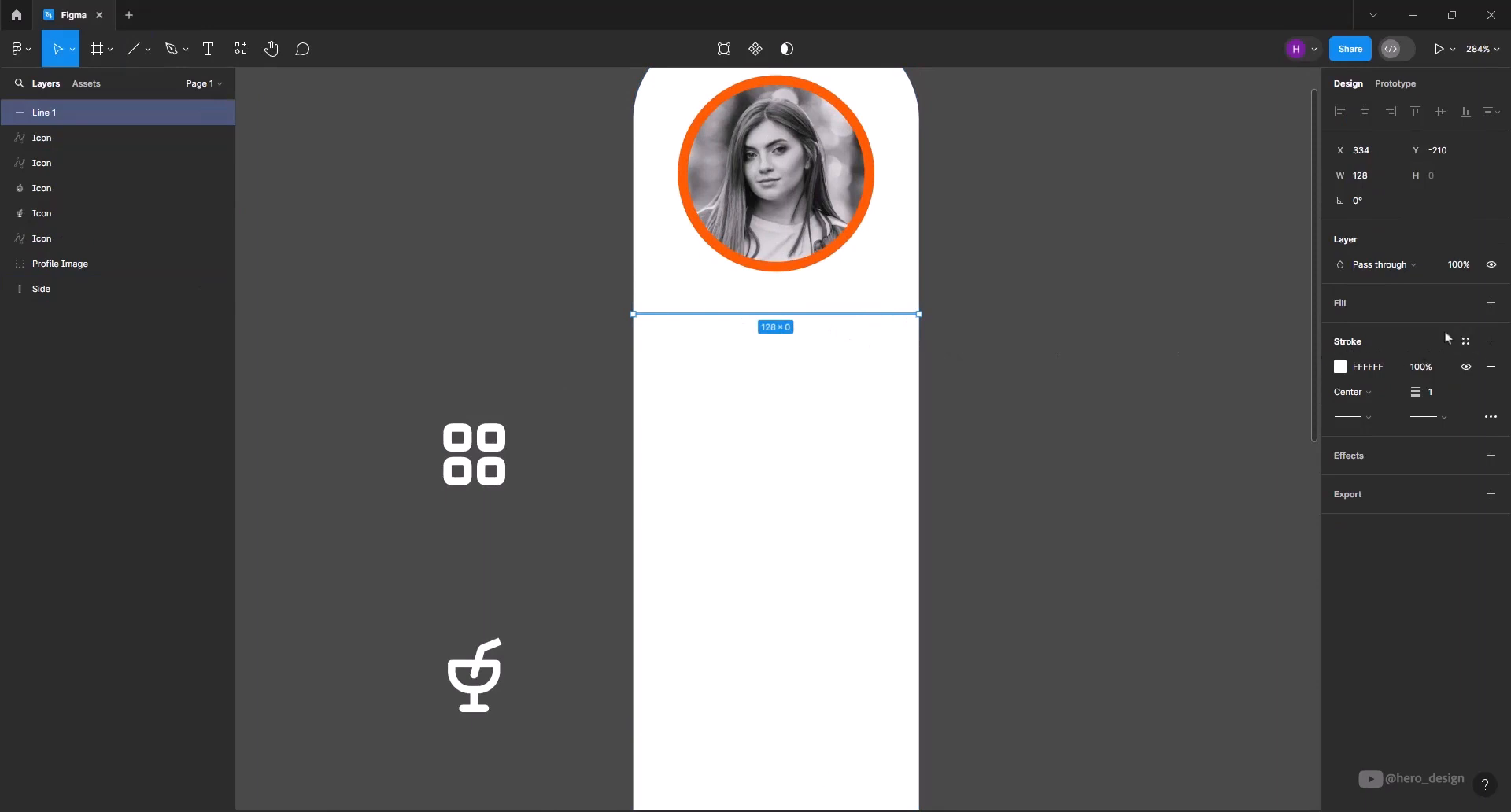
Apply colour style 04 to the line's stroke and nudge the line to 20 px below the profile image
click(1467, 343)
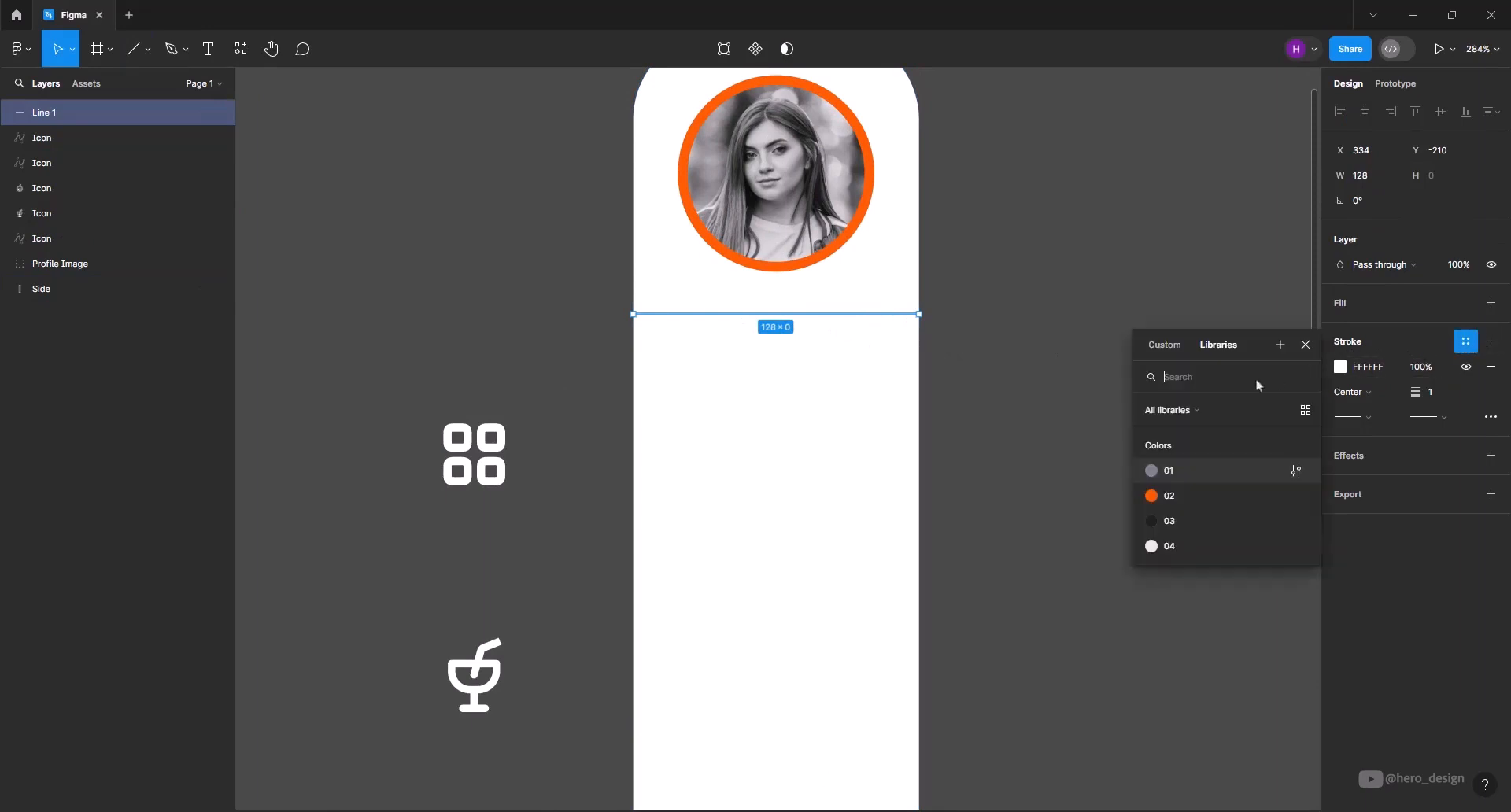
click(1183, 545)
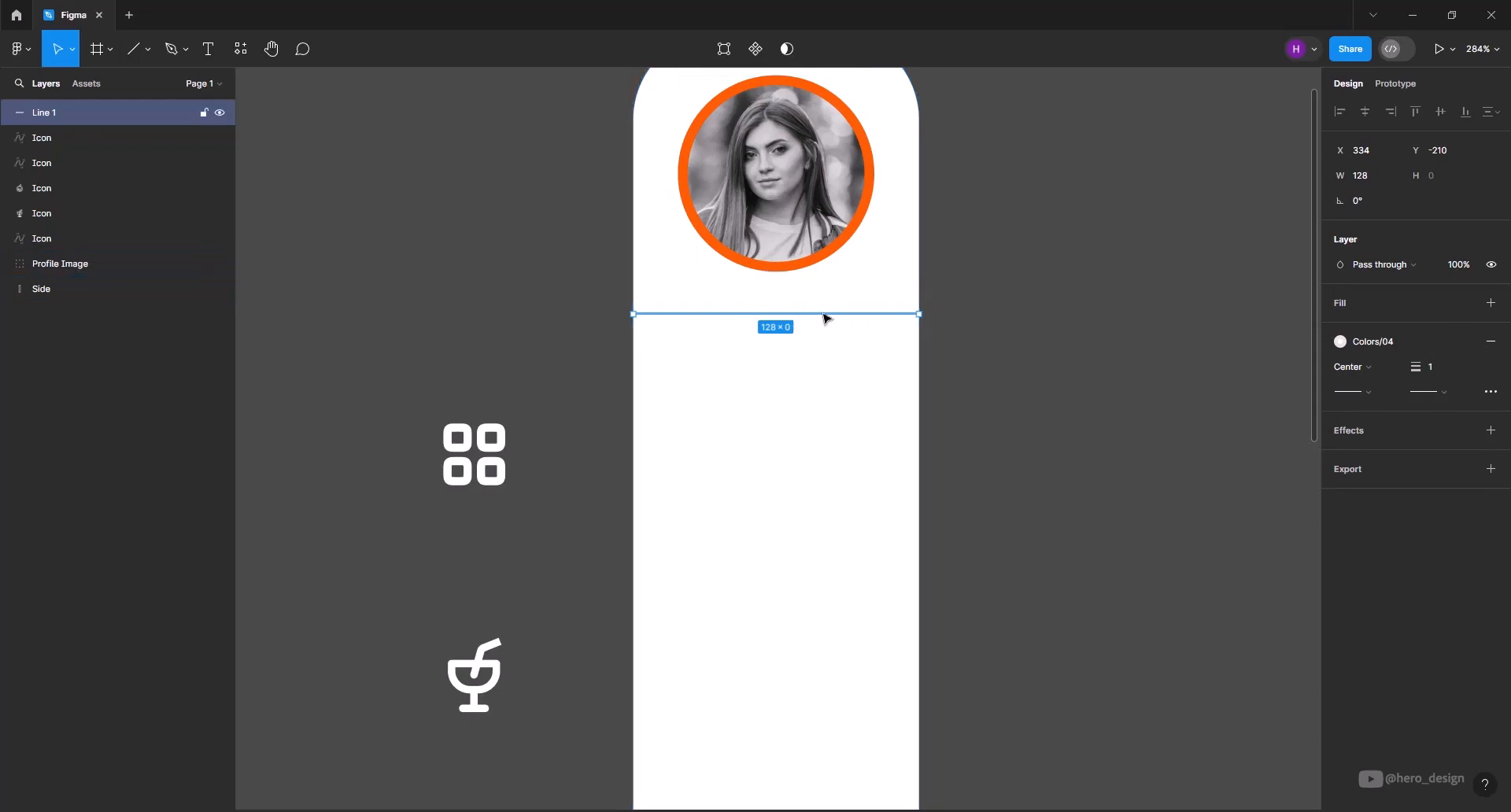
key(alt)
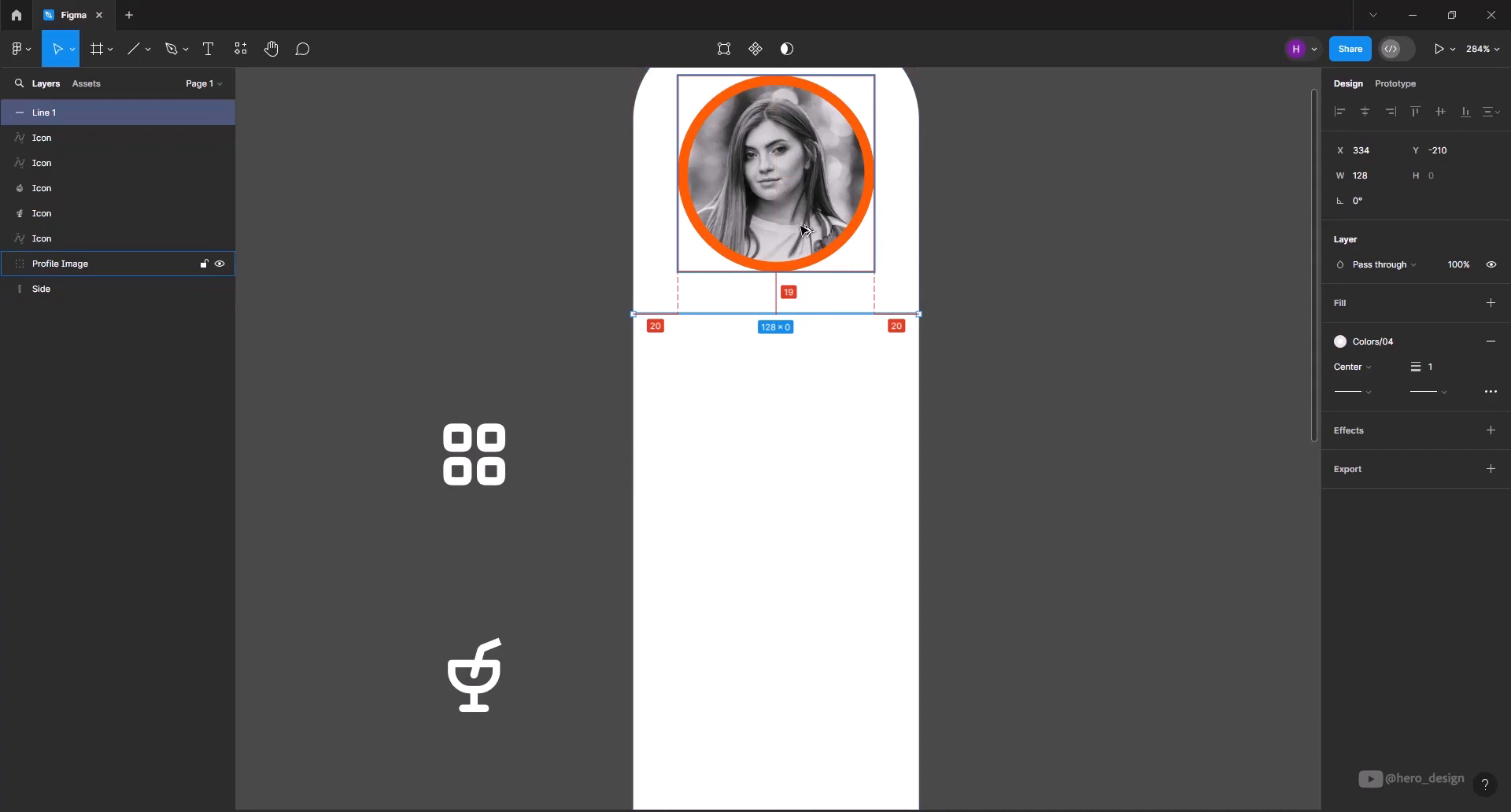
key(Down)
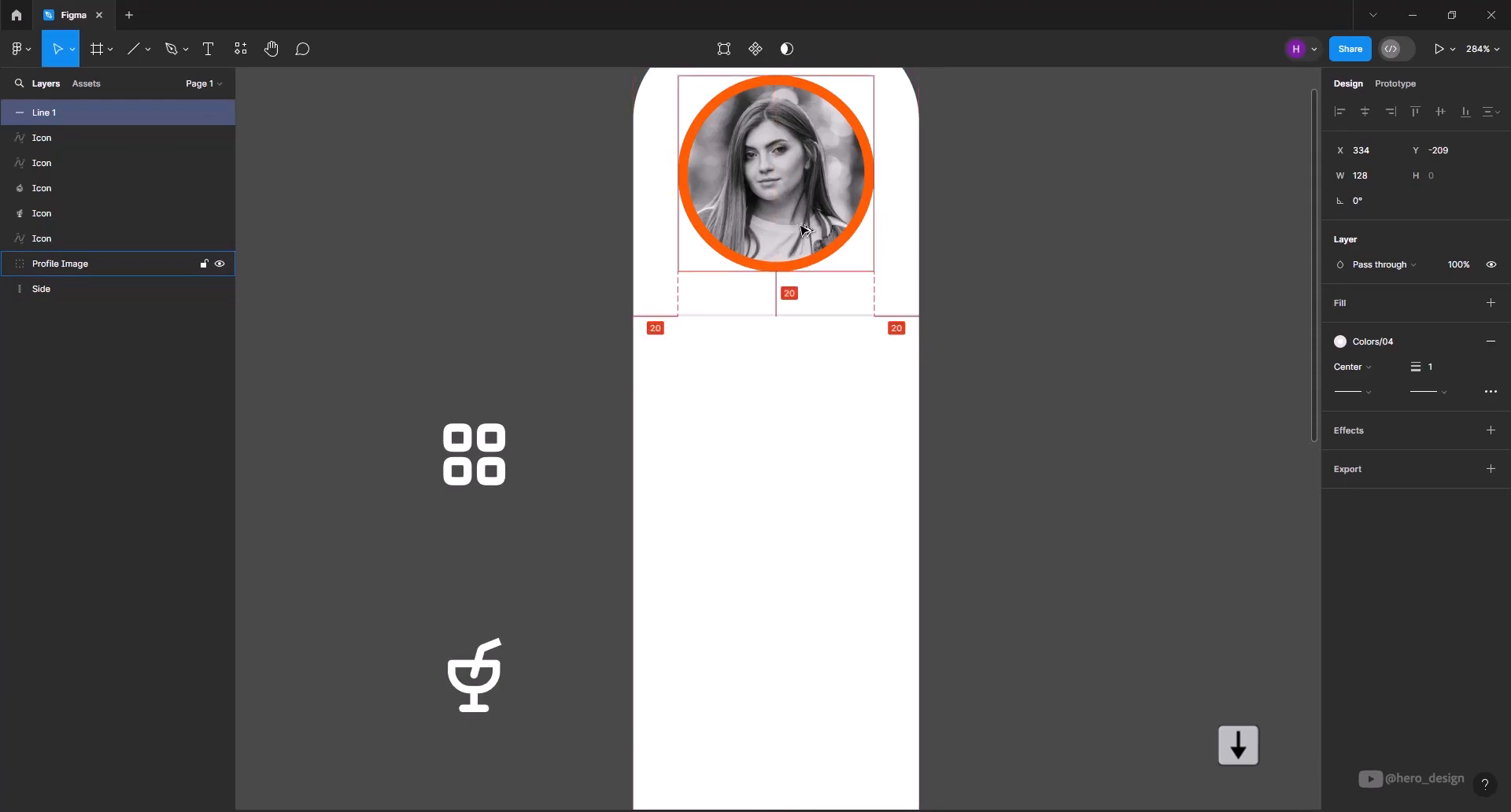
key(Down)
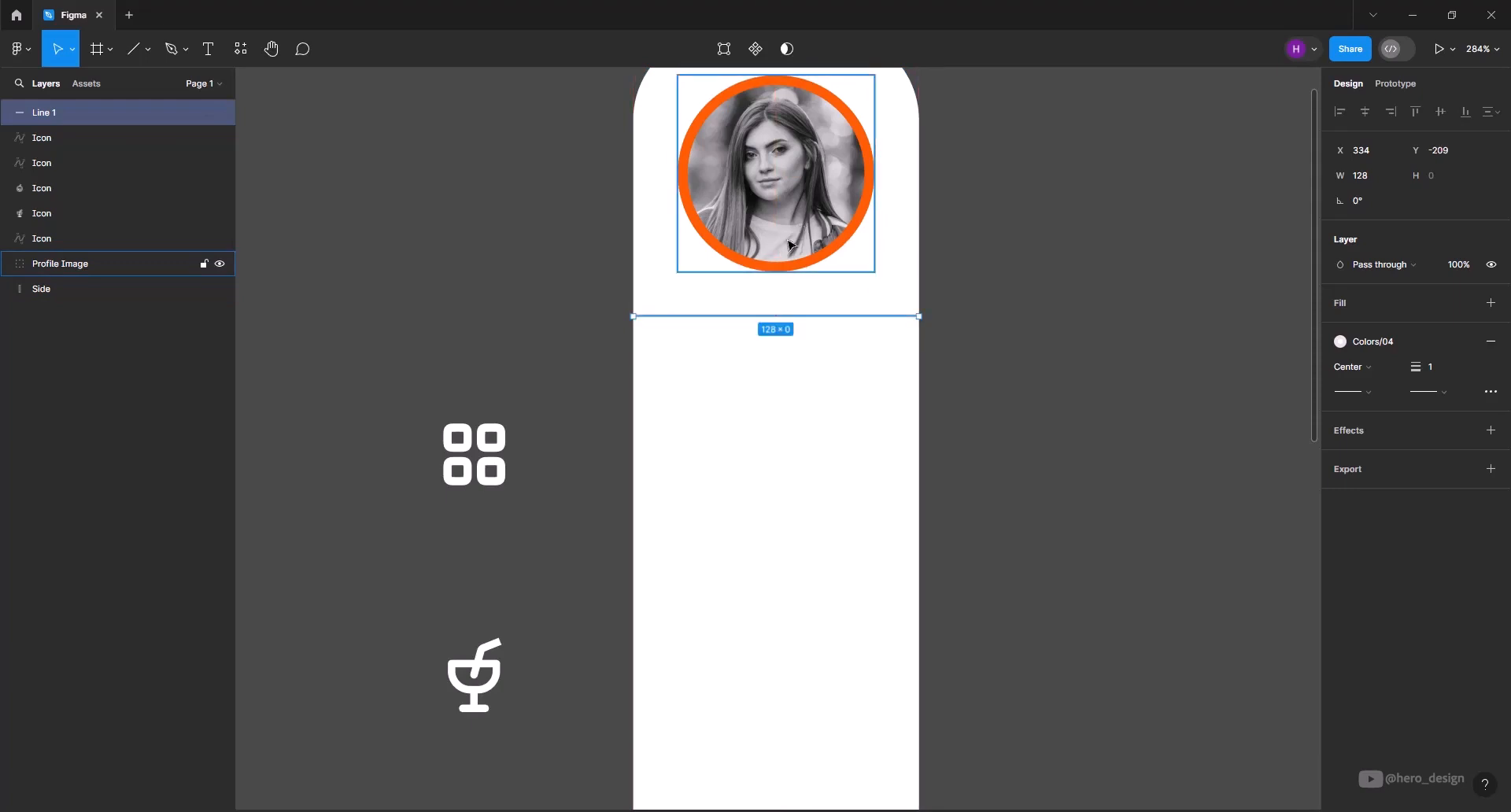
scroll(671, 219, down, 5)
click(848, 273)
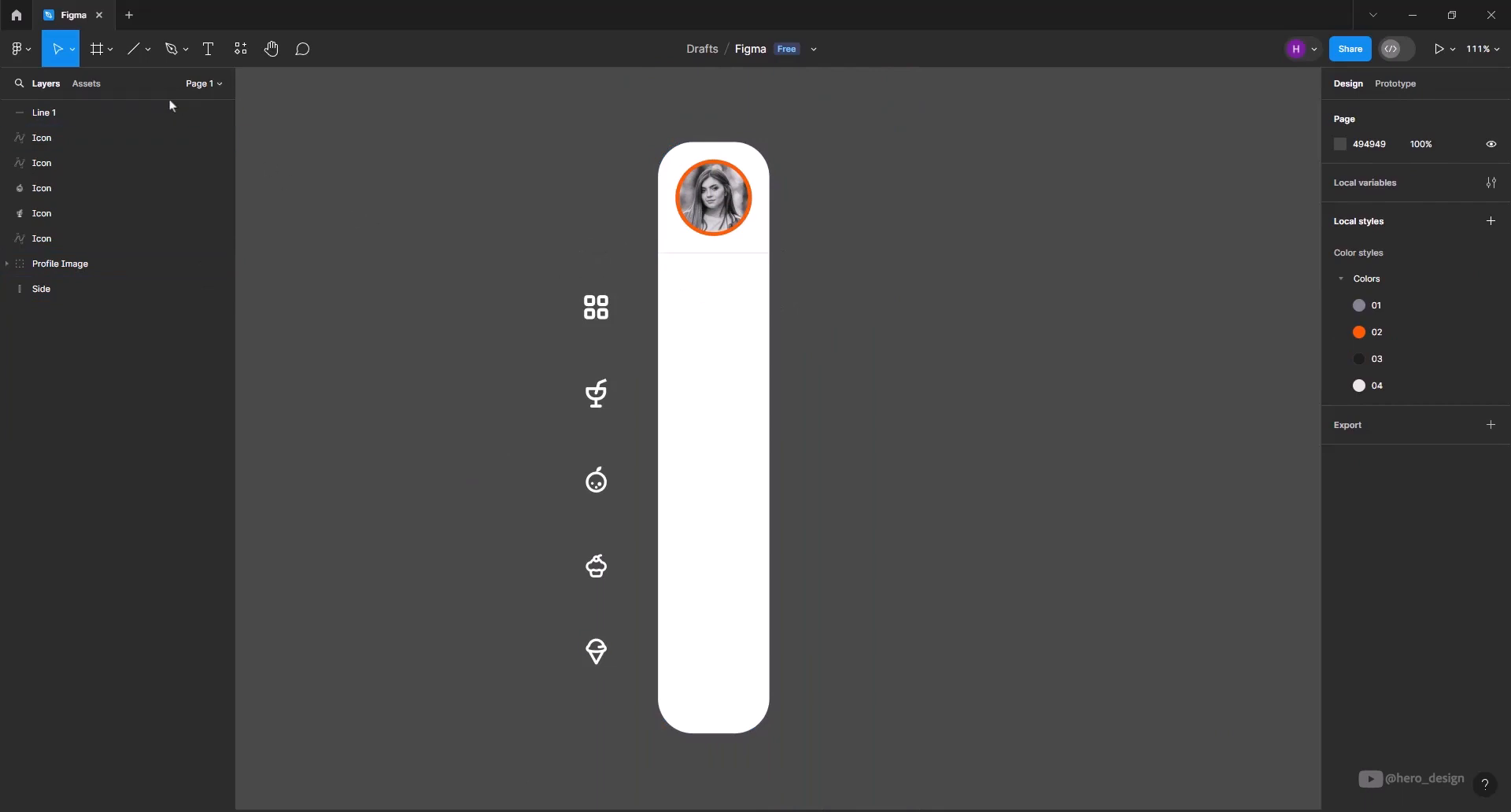
Create a frame beside the grid icon and resize it to 50 × 50 with its proportions constrained
click(105, 54)
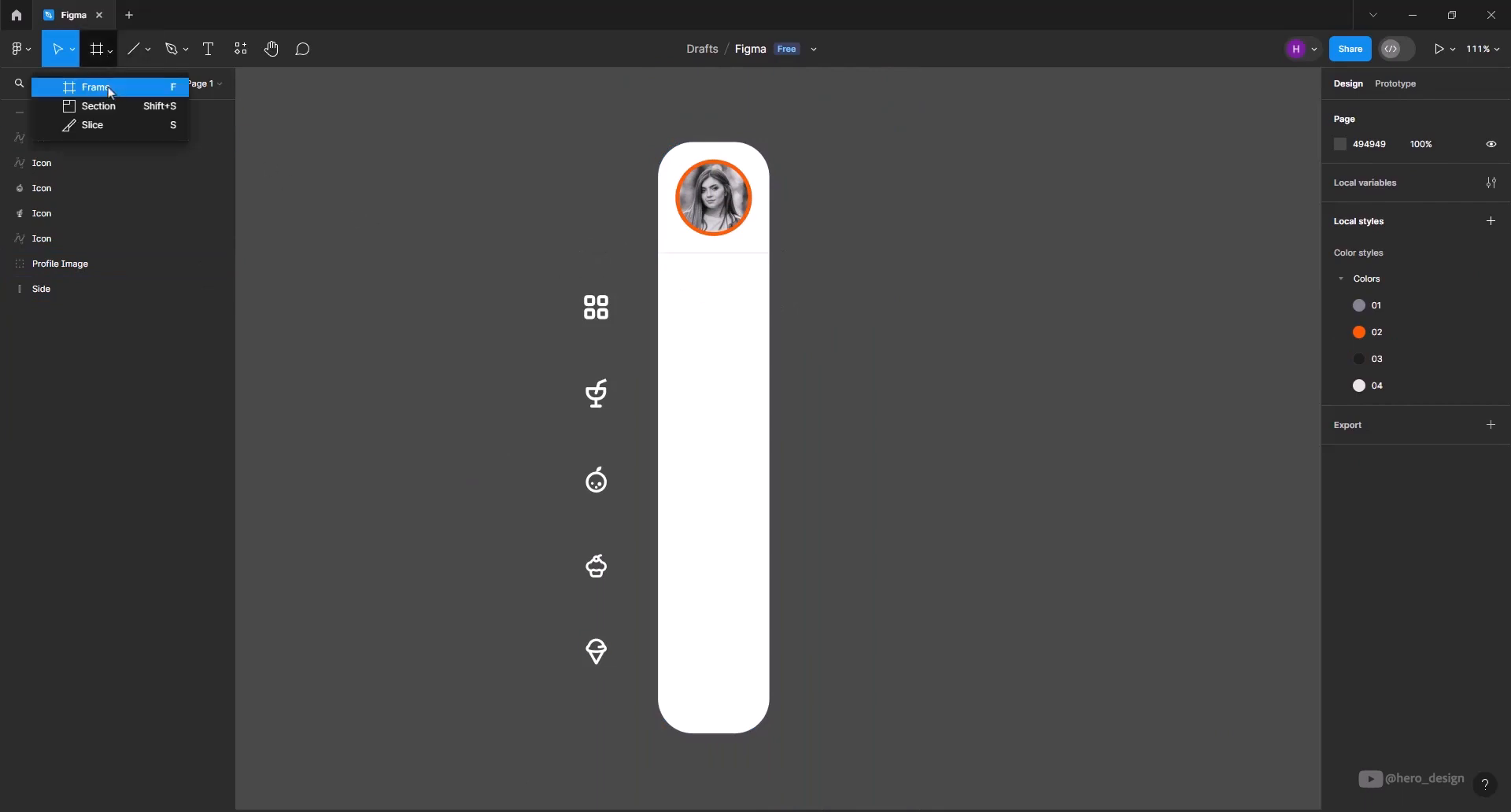
click(111, 88)
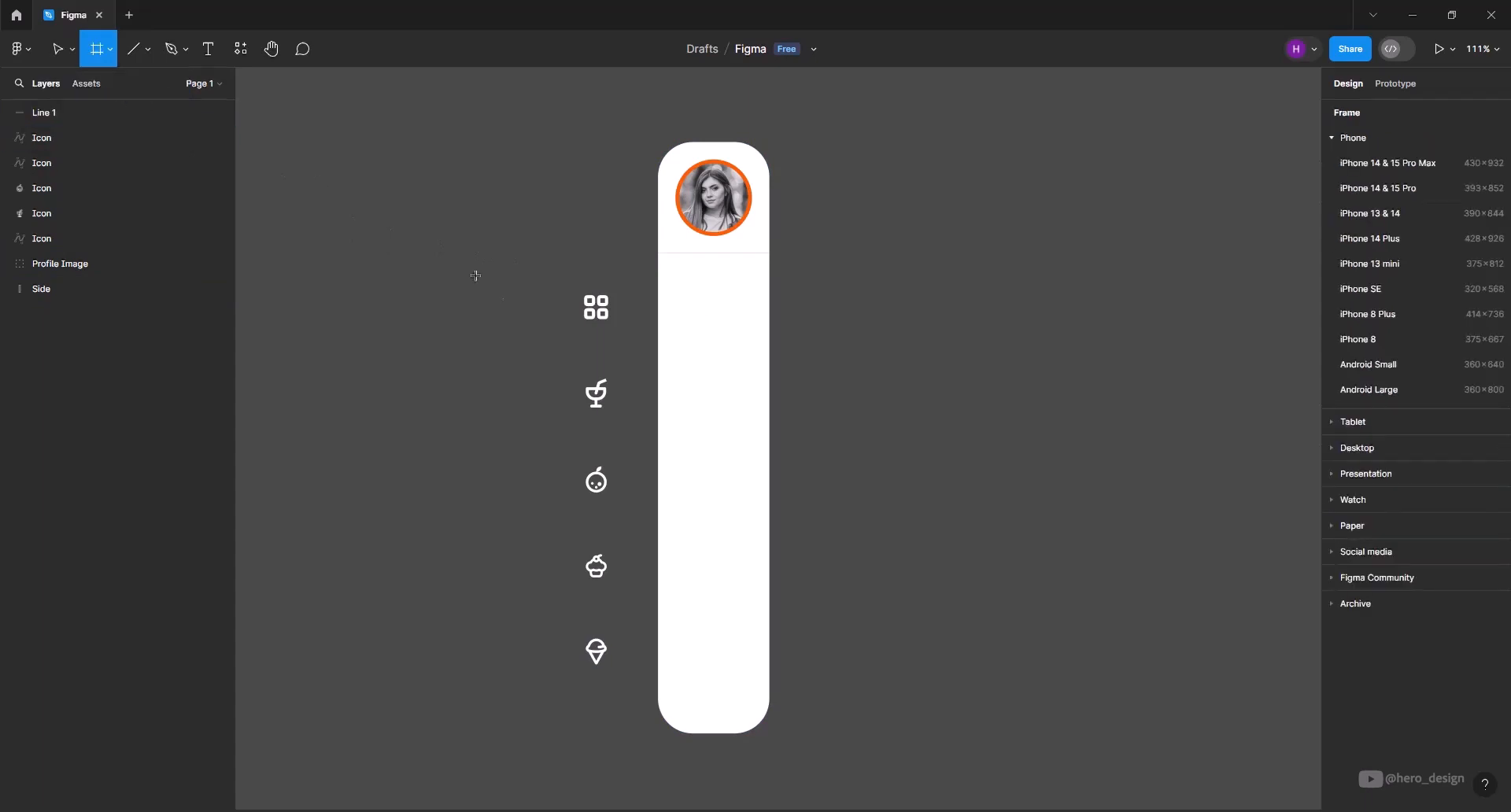
click(518, 307)
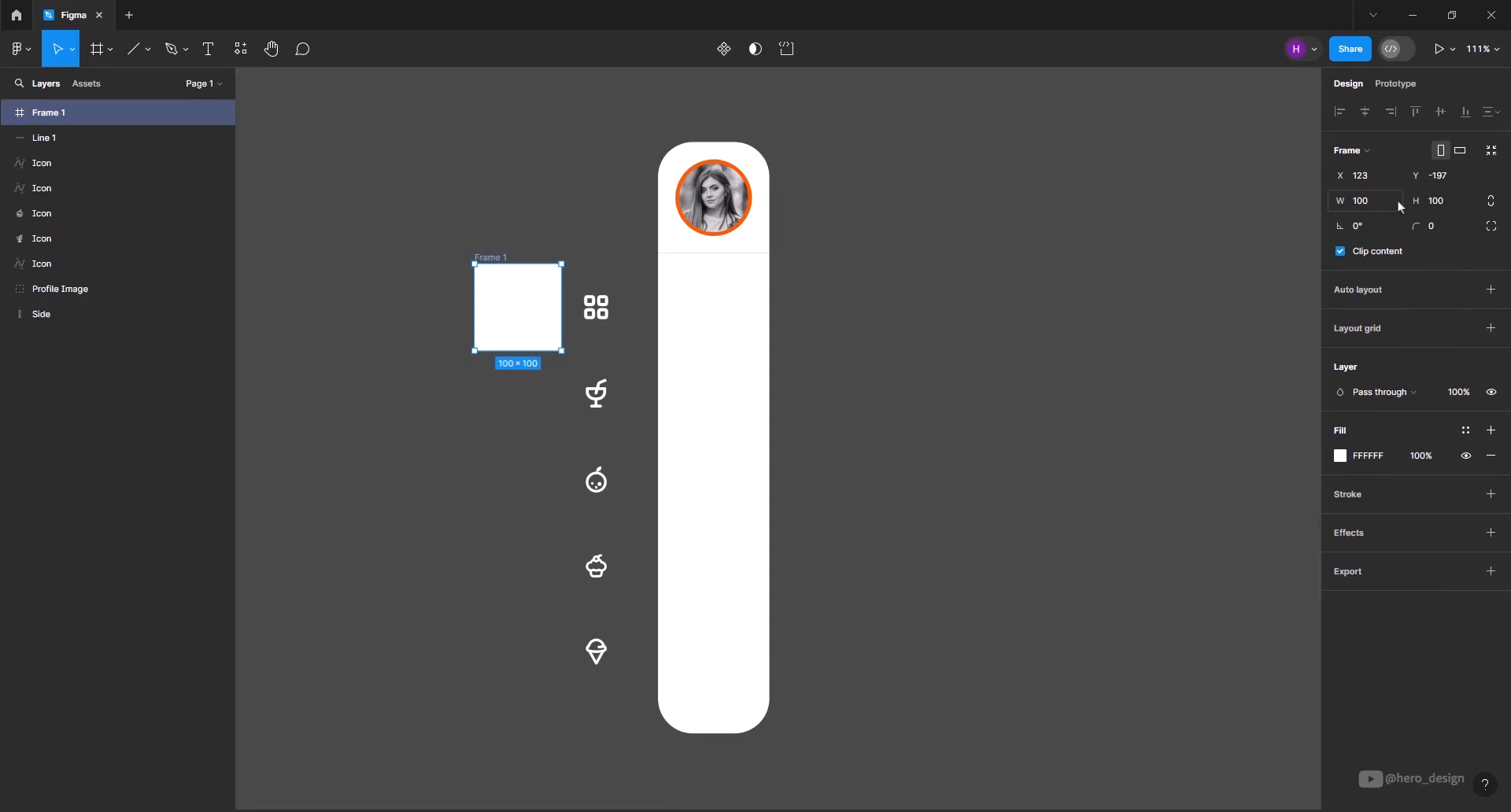
click(1492, 202)
key(Return)
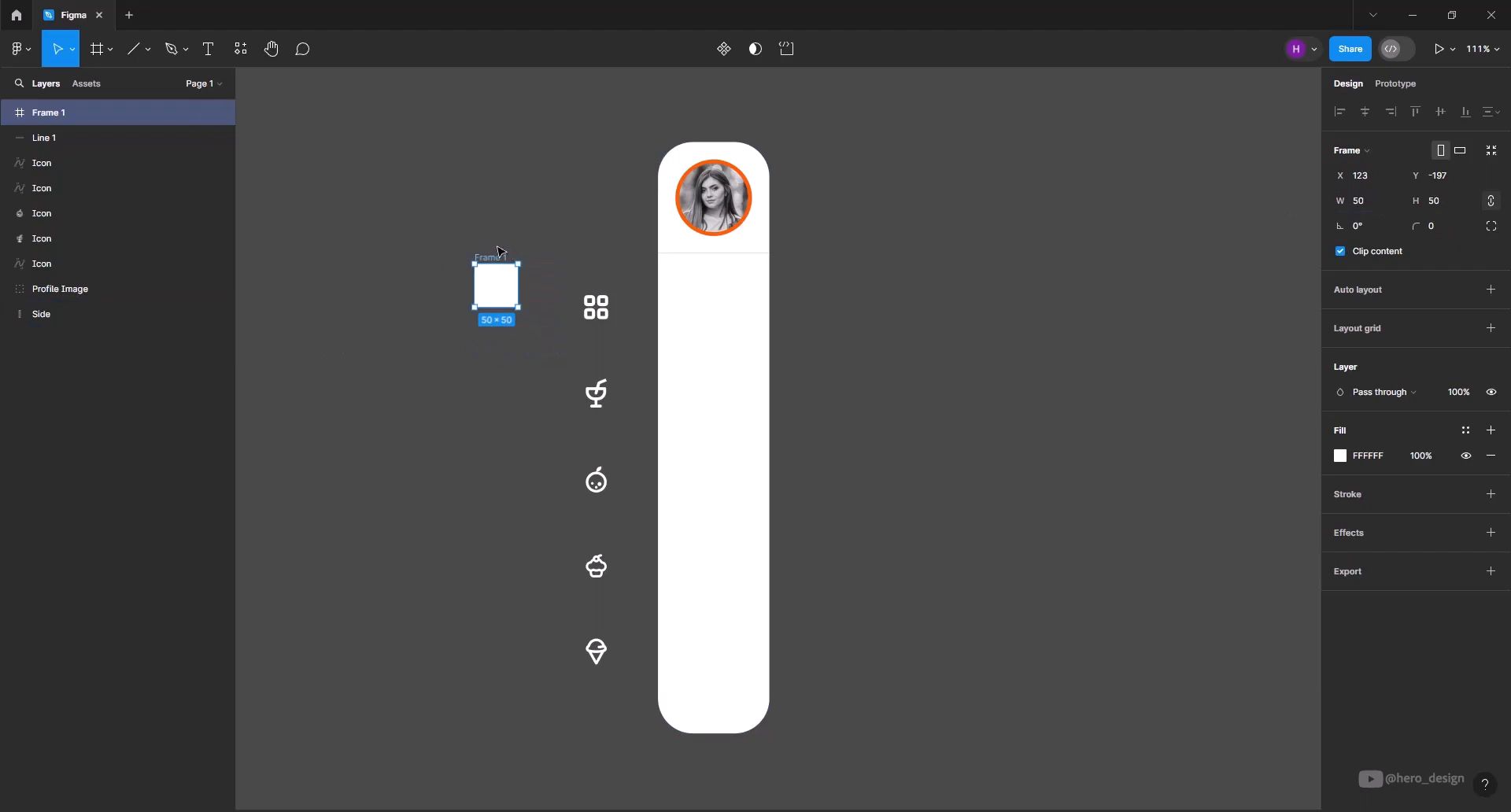
Align the frame with the grid icon and duplicate it downwards at 49 px gaps, giving one frame beside each of the five icons
drag(499, 288, 523, 393)
key(ctrl+d)
key(ctrl+d)
key(ctrl+d)
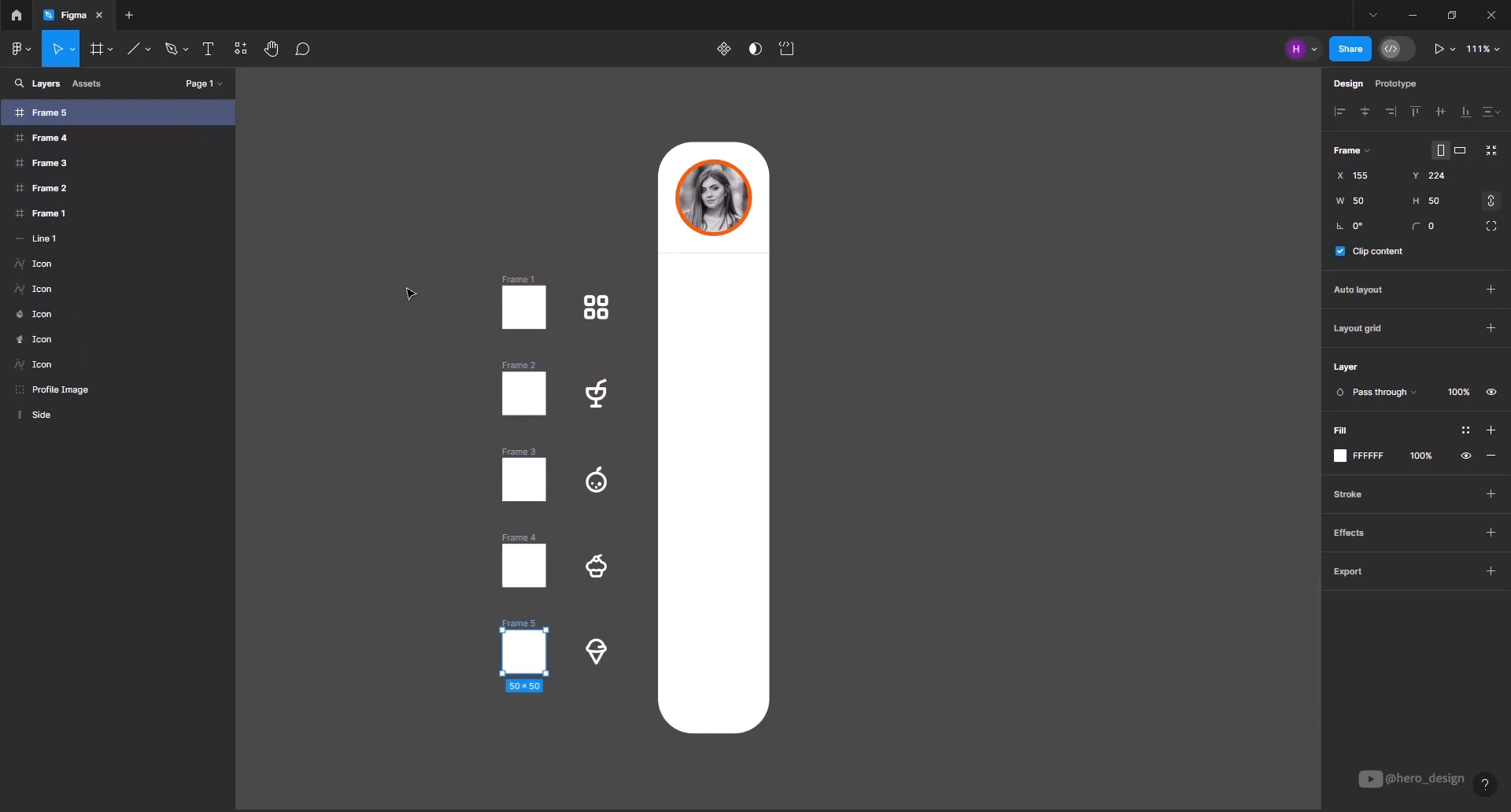
Remove the white fill from all five 50 × 50 frames at once
drag(433, 250, 556, 710)
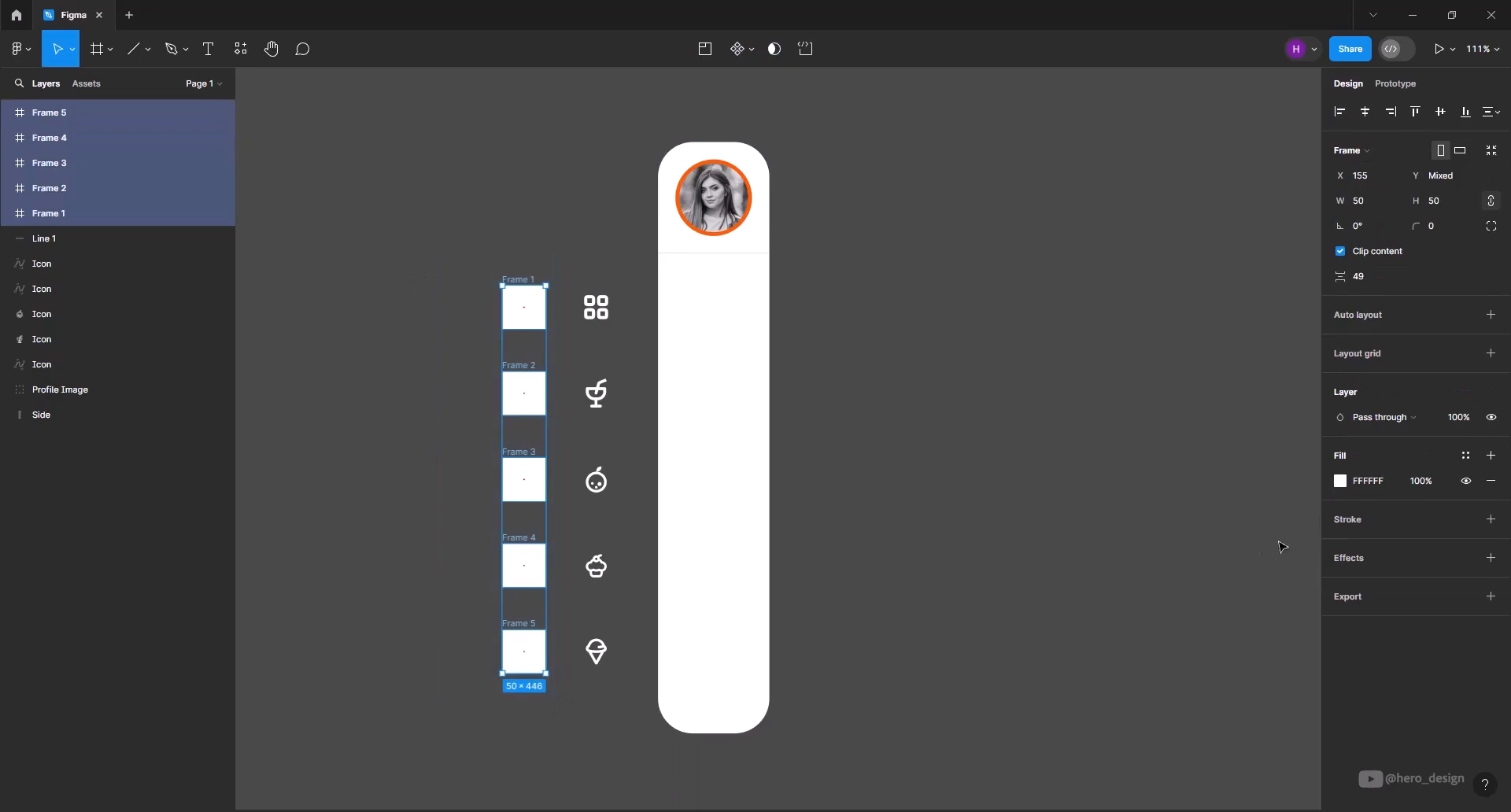
click(1492, 482)
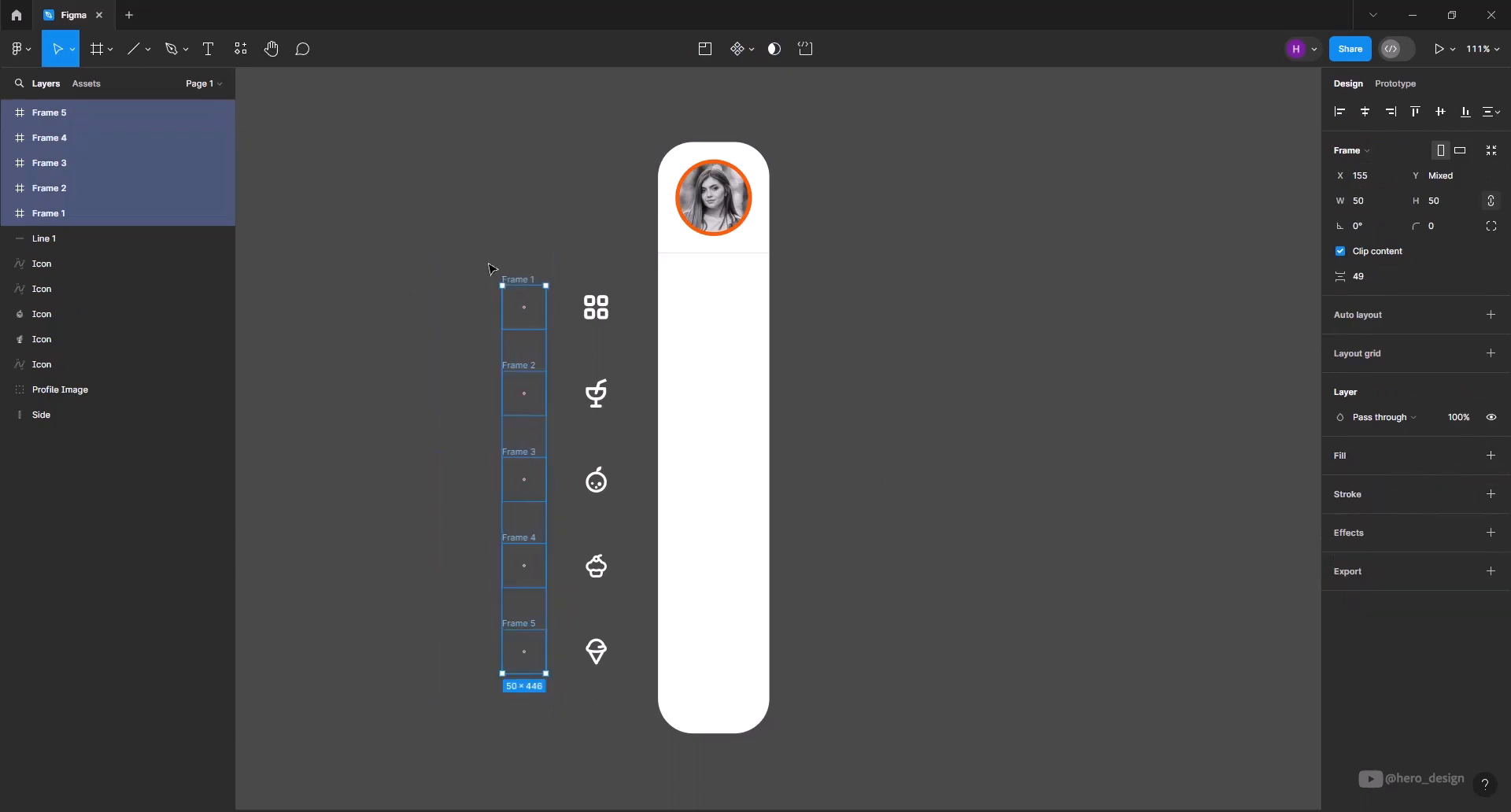
click(484, 327)
Move each of the five icons into the centre of the empty frame beside it
scroll(466, 385, up, 2)
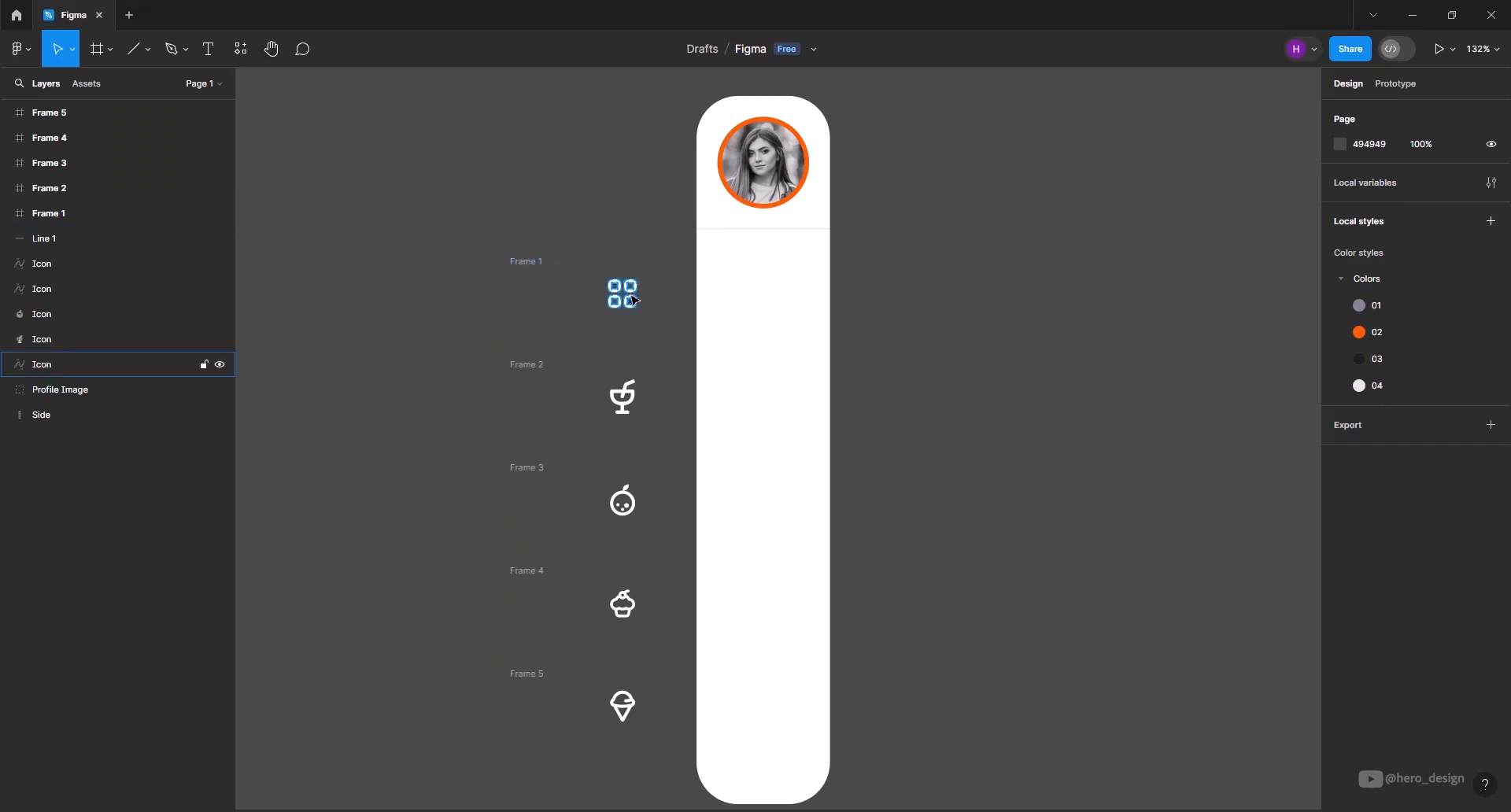
drag(635, 299, 549, 299)
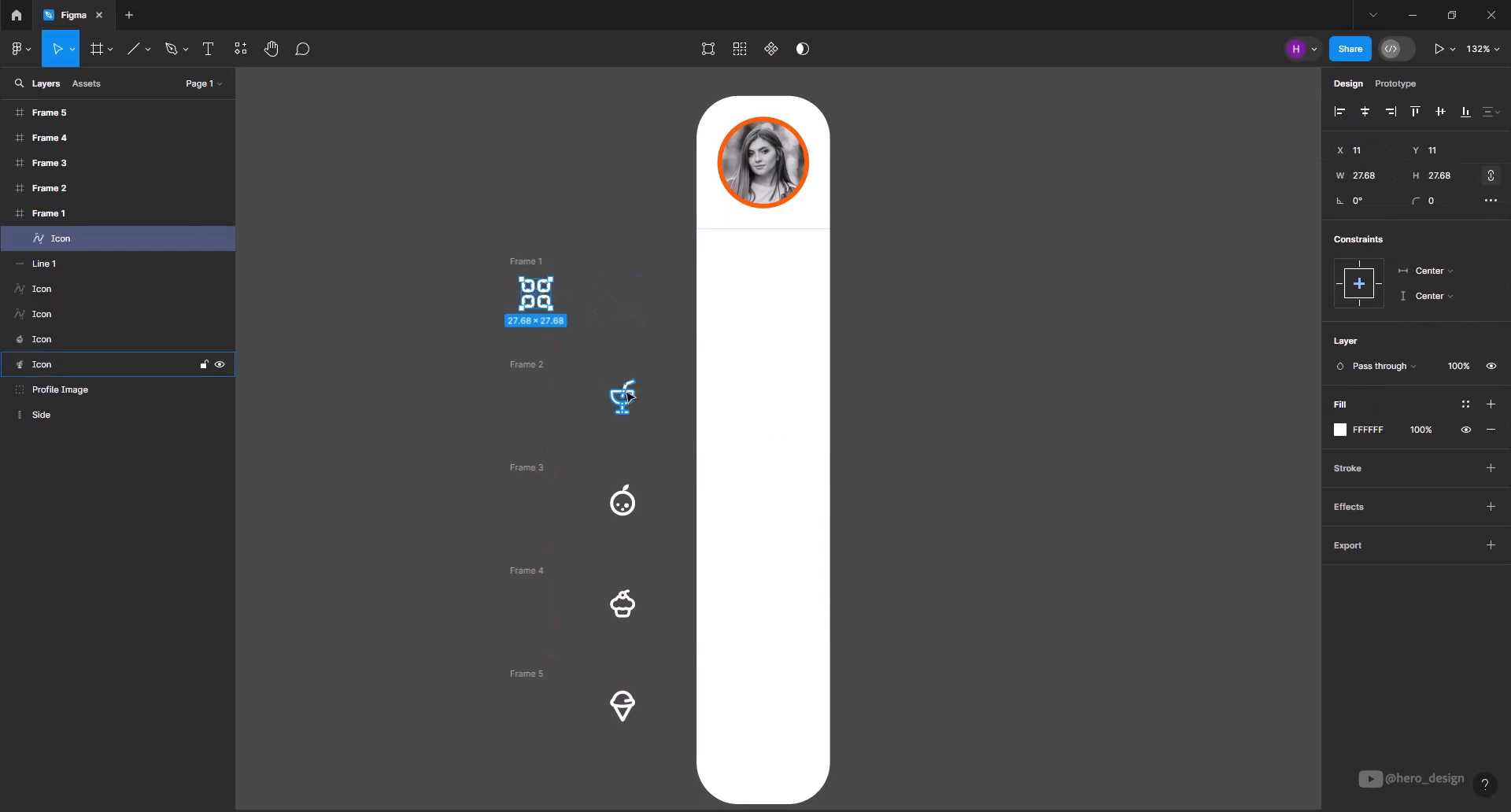
drag(622, 396, 540, 393)
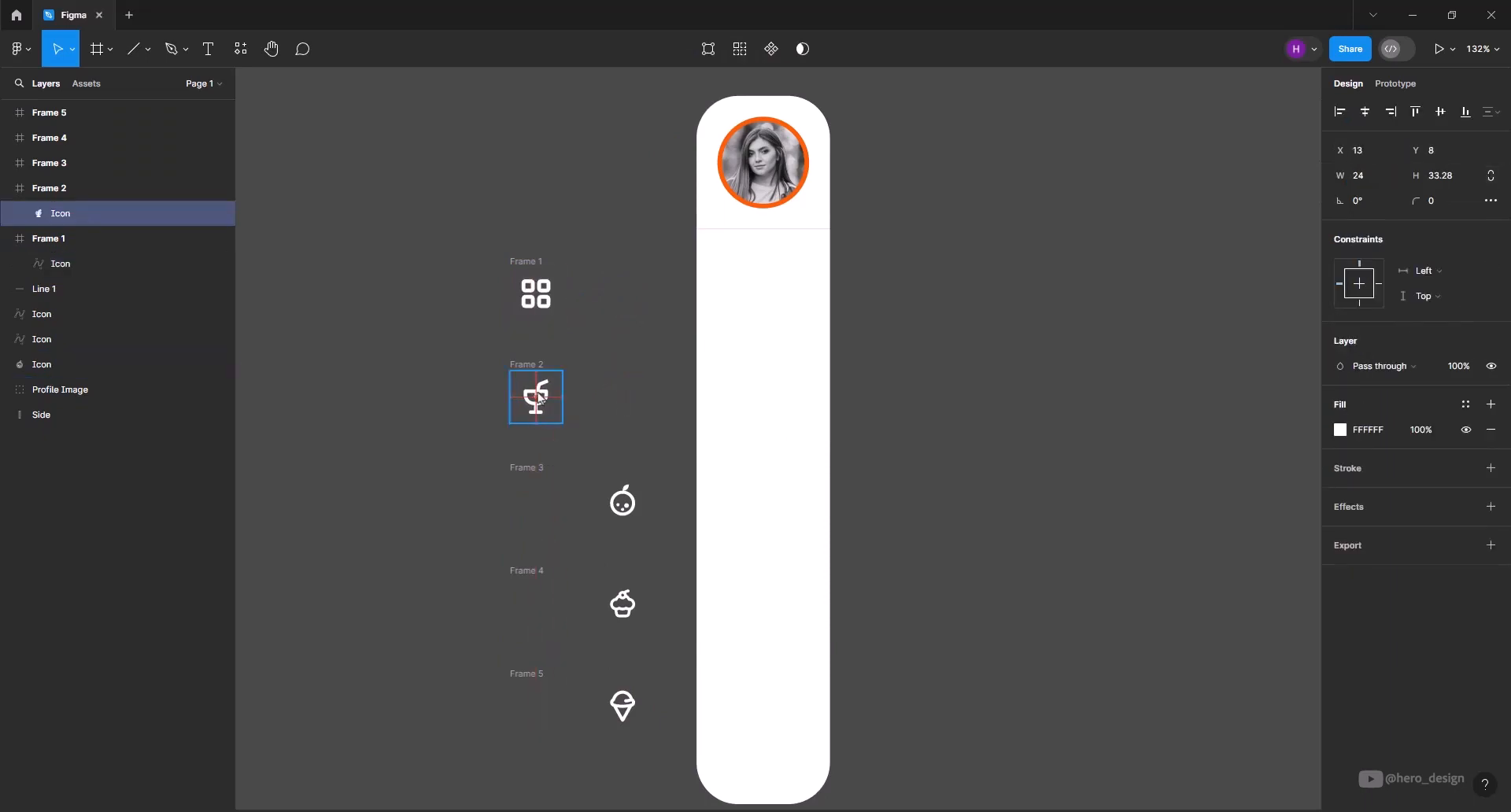
drag(622, 501, 540, 502)
click(623, 610)
drag(623, 612, 537, 603)
click(622, 706)
drag(592, 714, 535, 714)
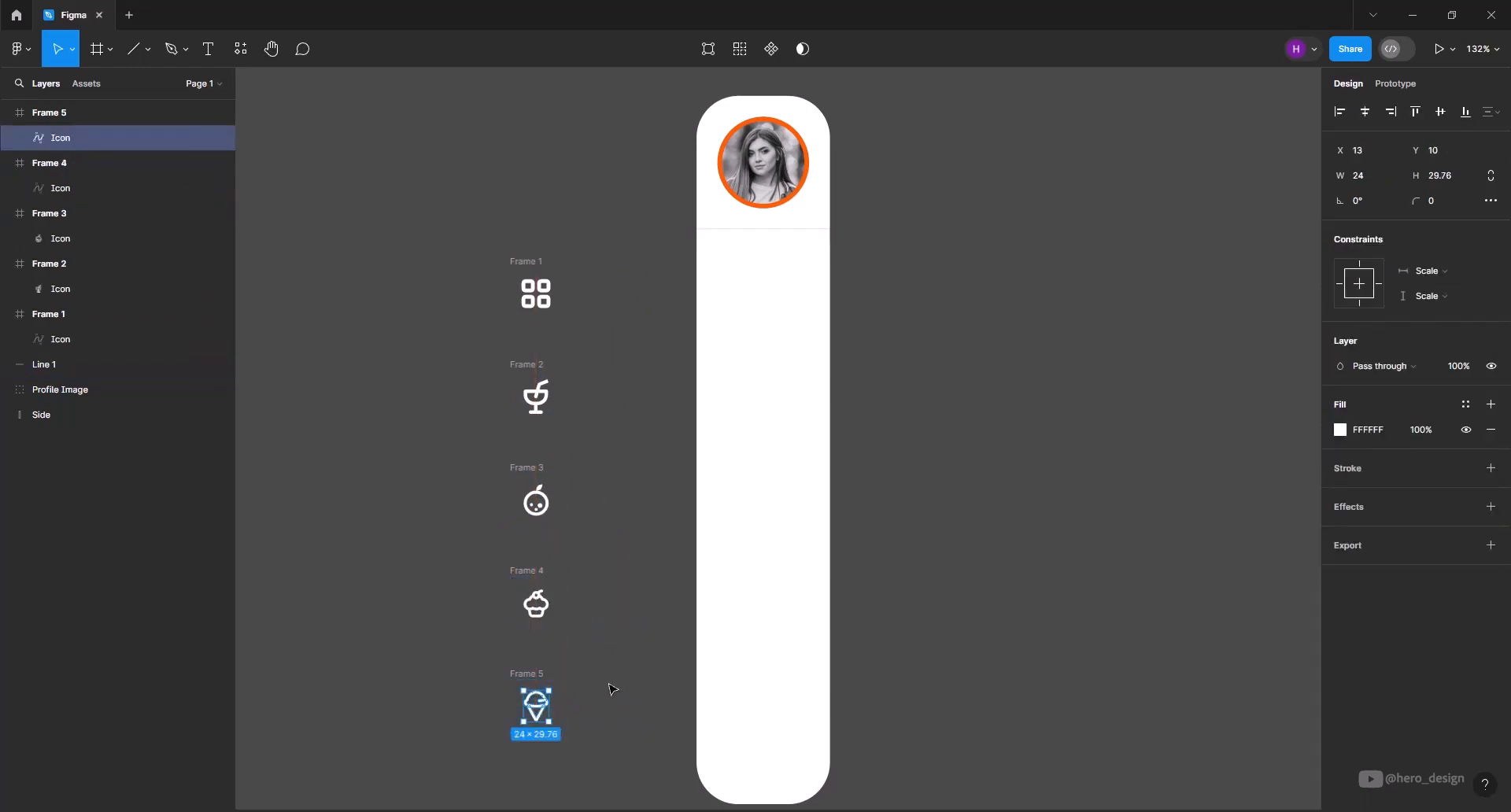
click(611, 690)
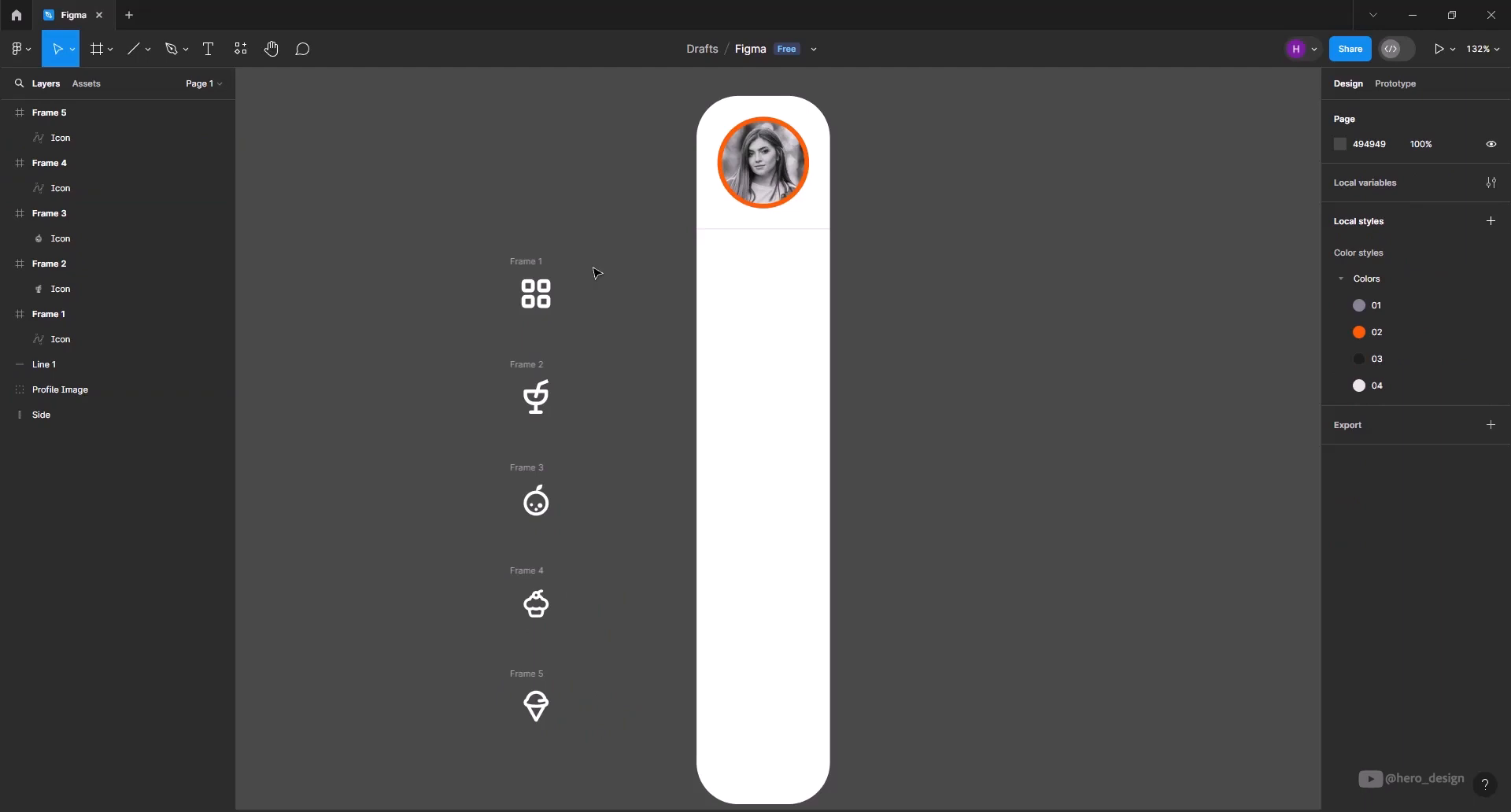
Rename the five icon frames 01, 02, 03, 04 and 05 in order from the grid icon down to the ice cream icon
click(532, 261)
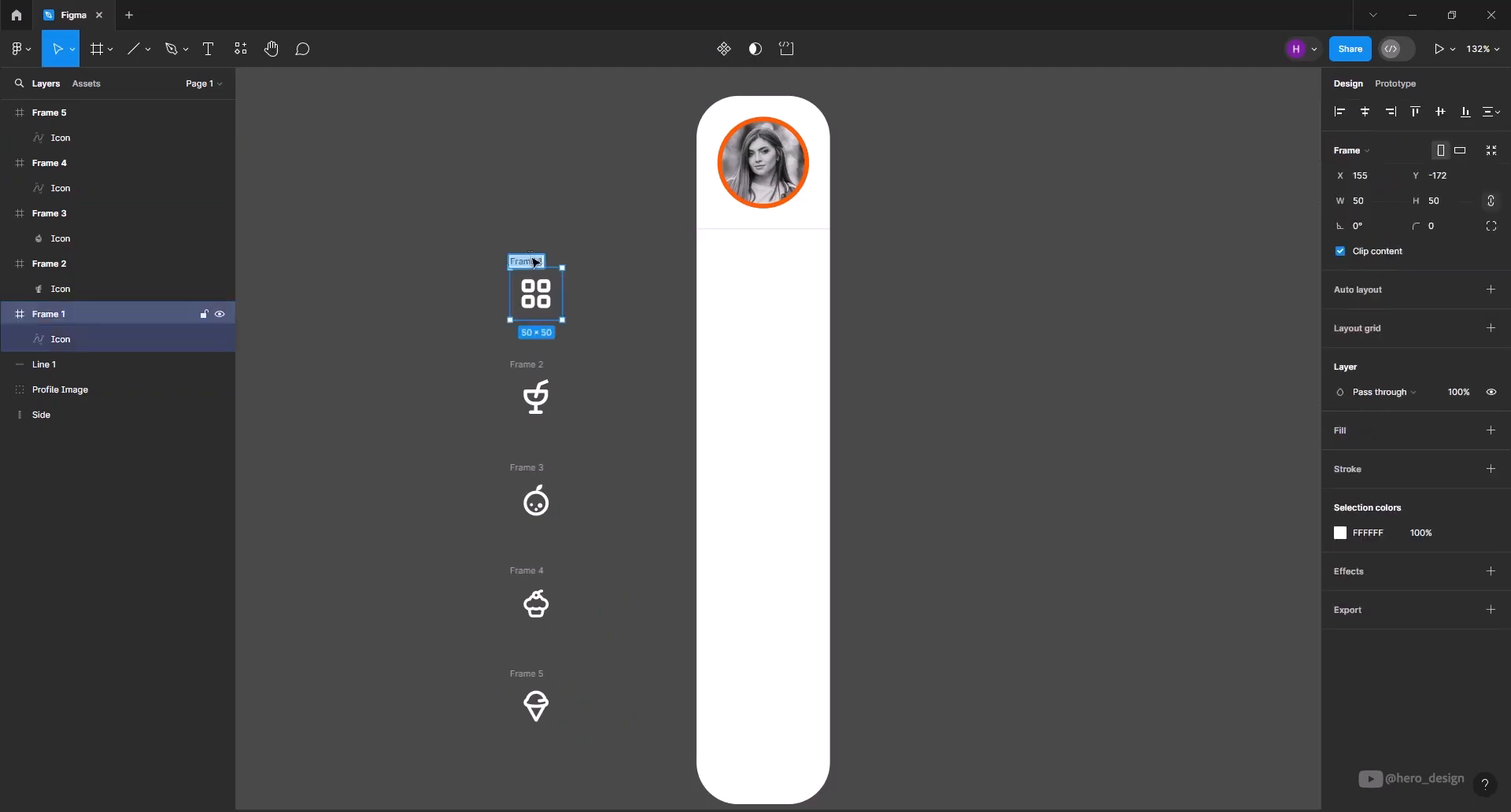
text(01)
key(Tab)
text(02)
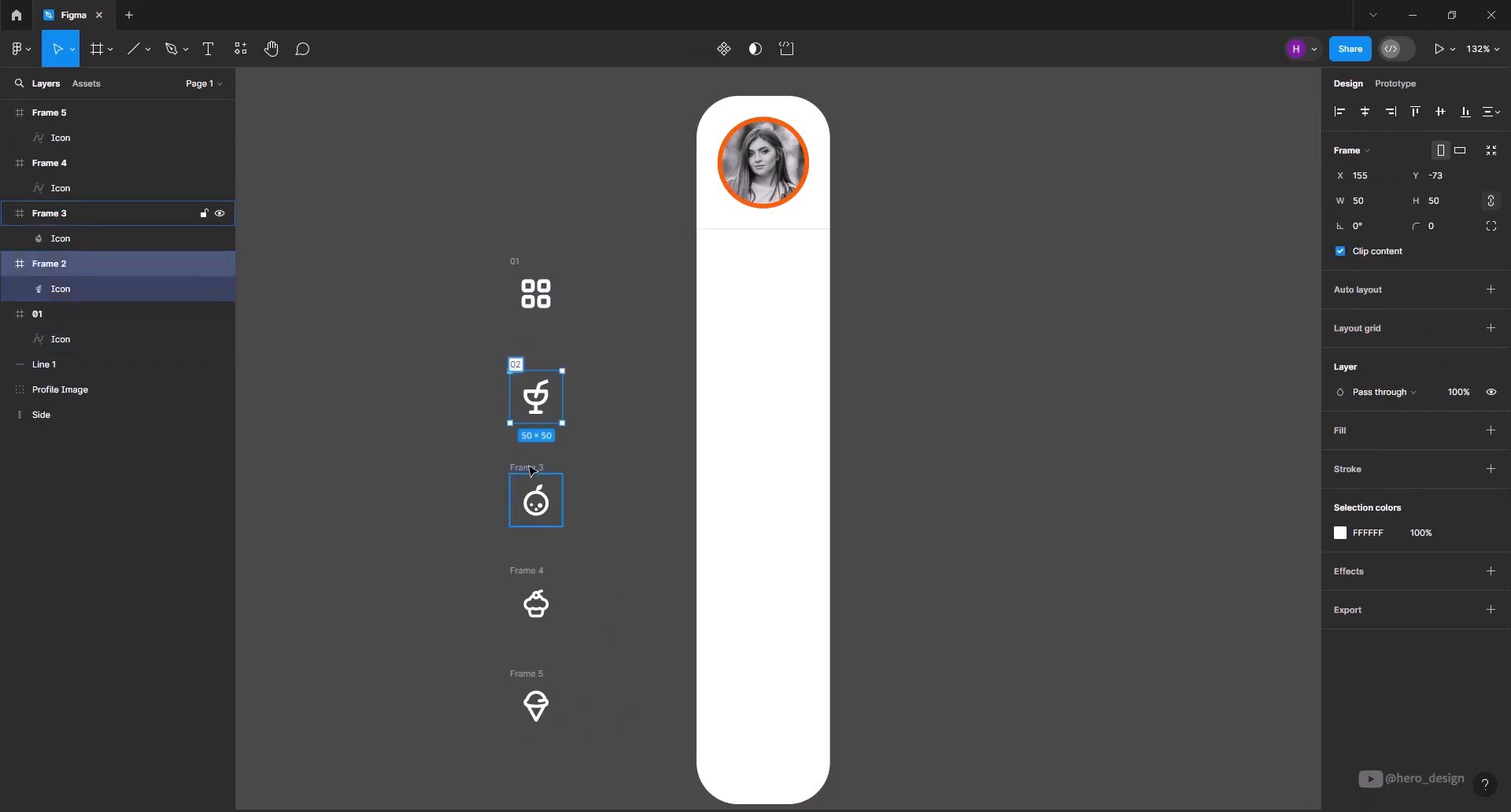
key(Tab)
text(03)
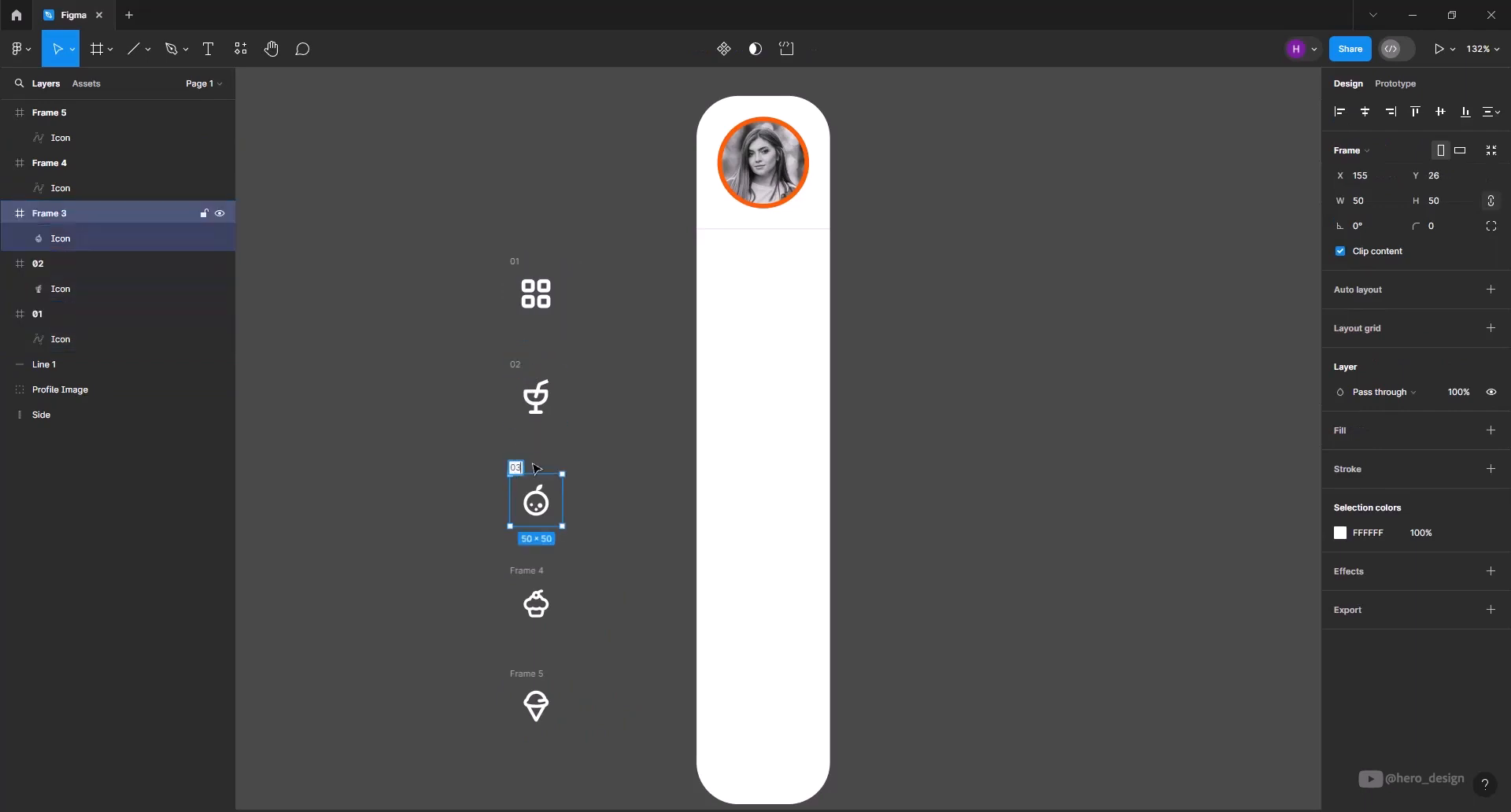
key(Tab)
text(04)
key(Tab)
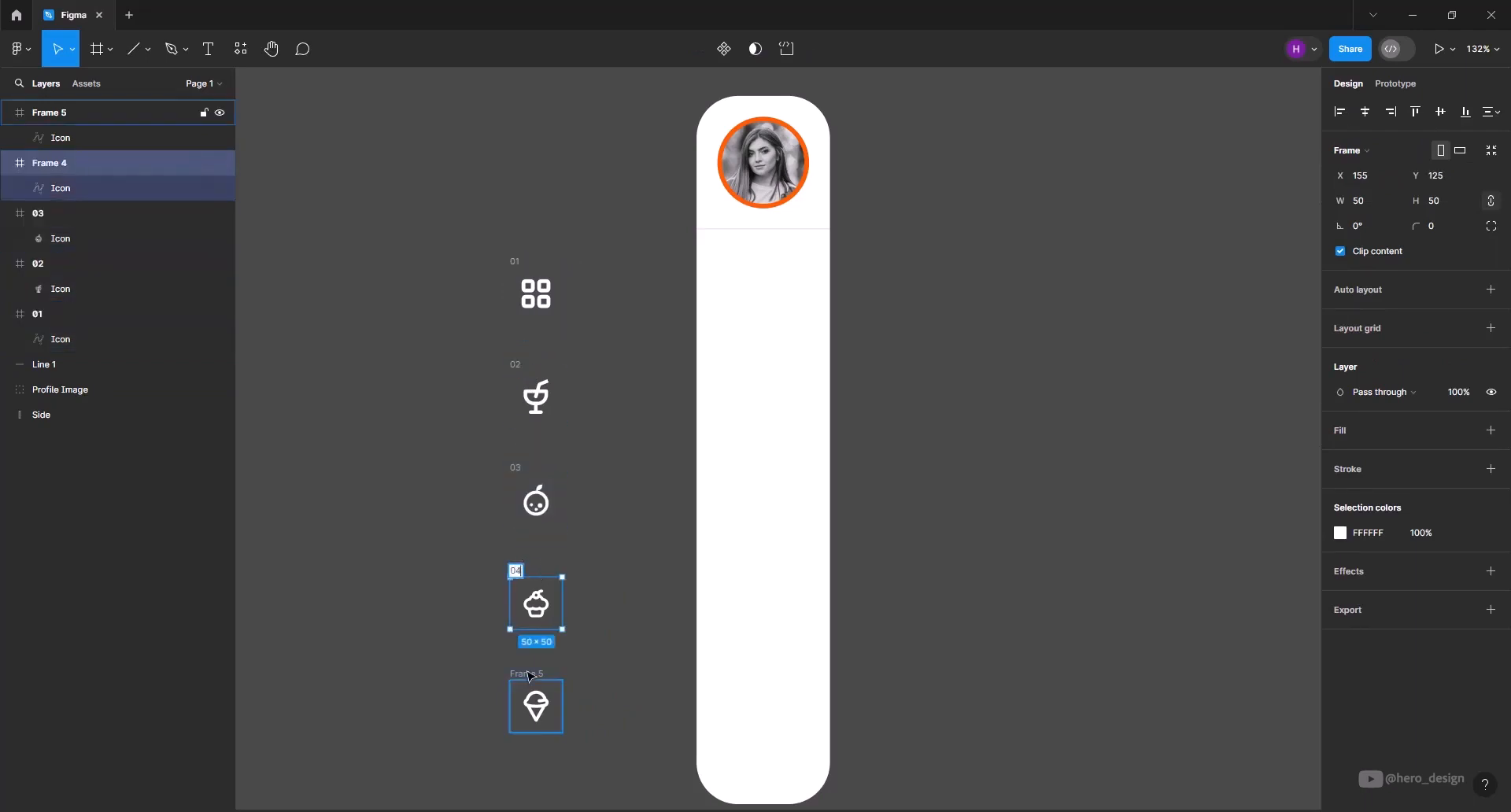
text(05)
click(611, 620)
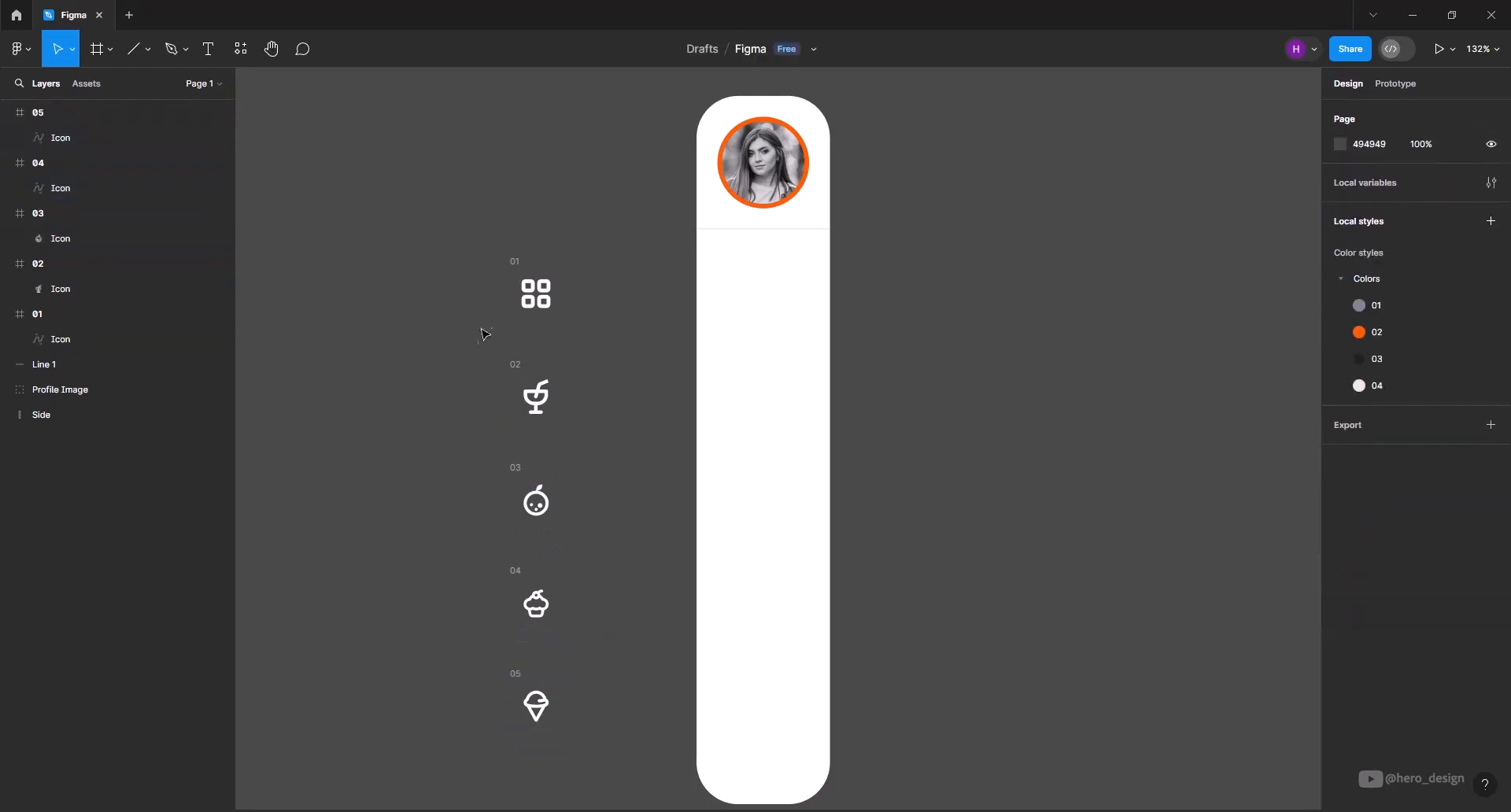
Apply colour style 01 to the icons in all five frames in place of their white colour
drag(475, 218, 586, 748)
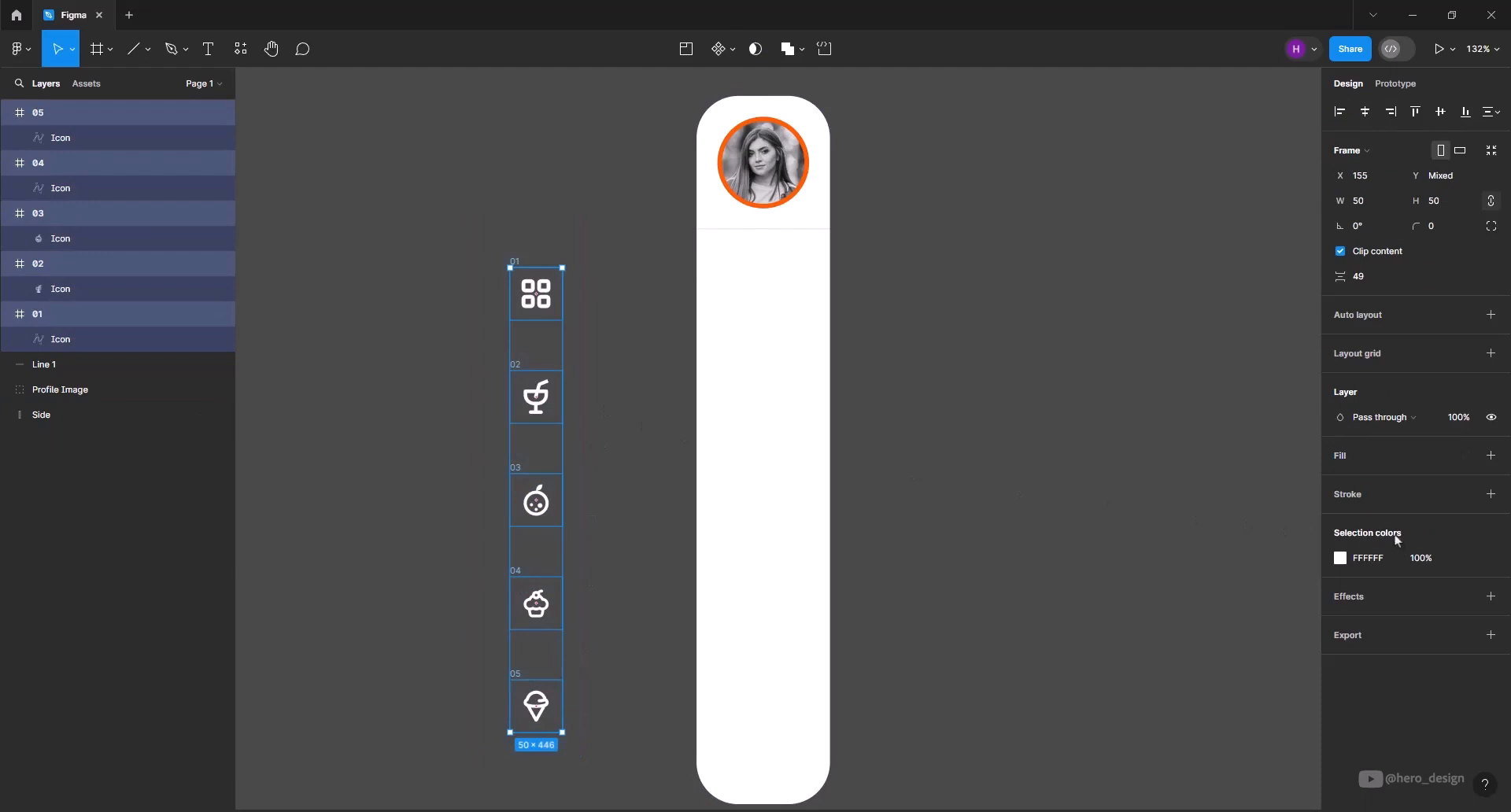
click(1467, 560)
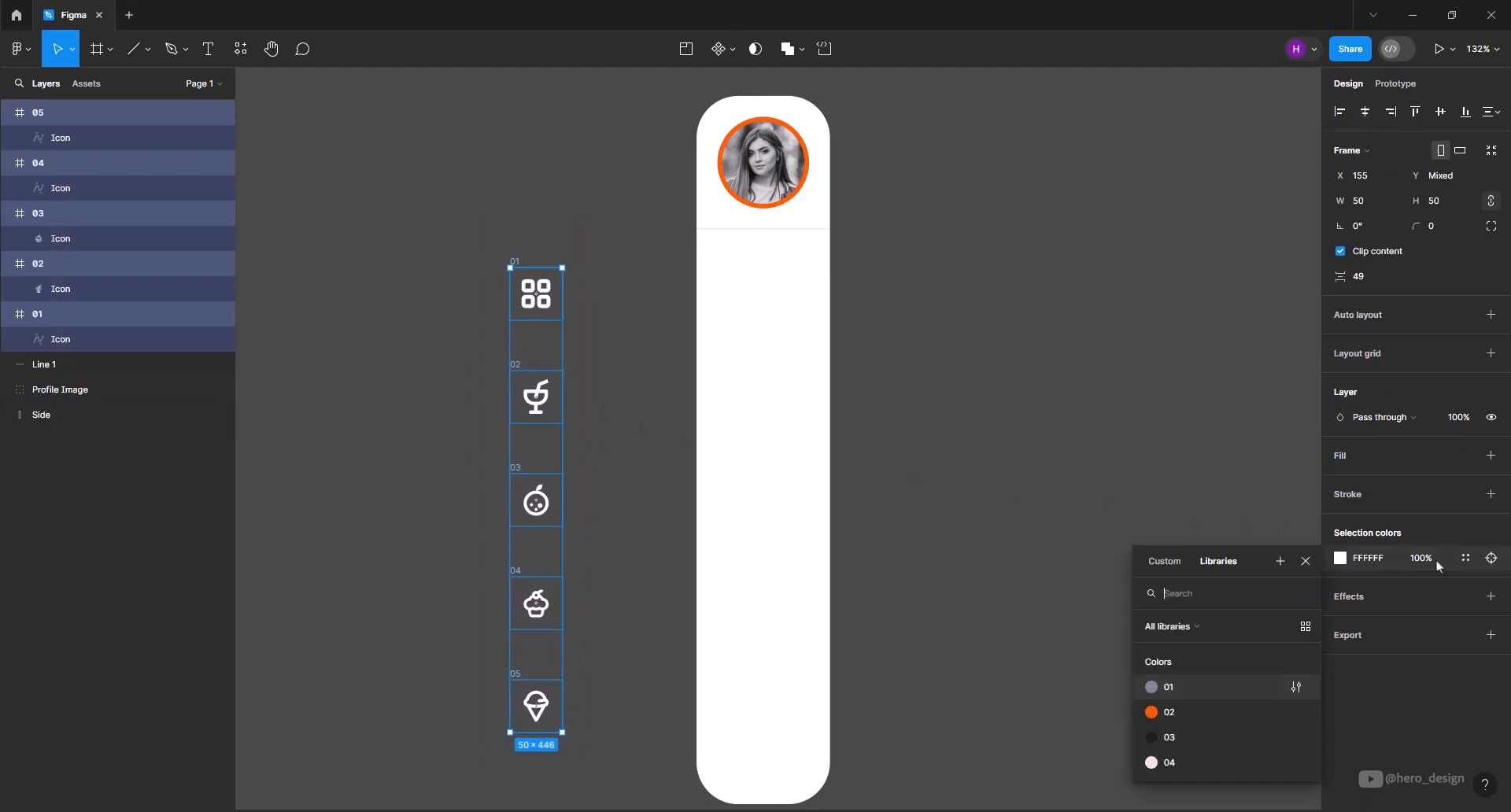
click(1199, 690)
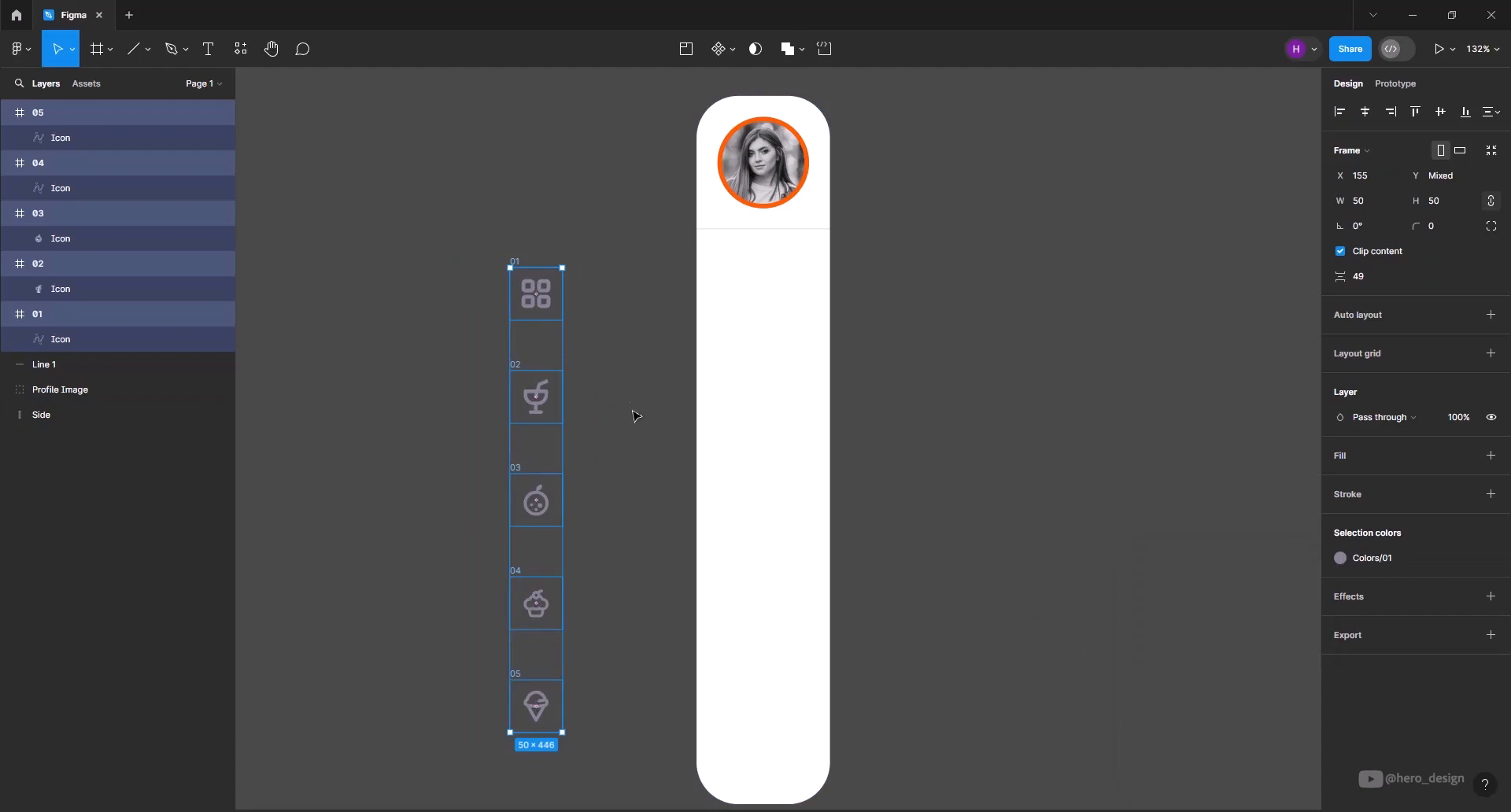
Move the five icon frames together onto the white sidebar, centred horizontally below the divider line
drag(549, 292, 775, 291)
click(567, 331)
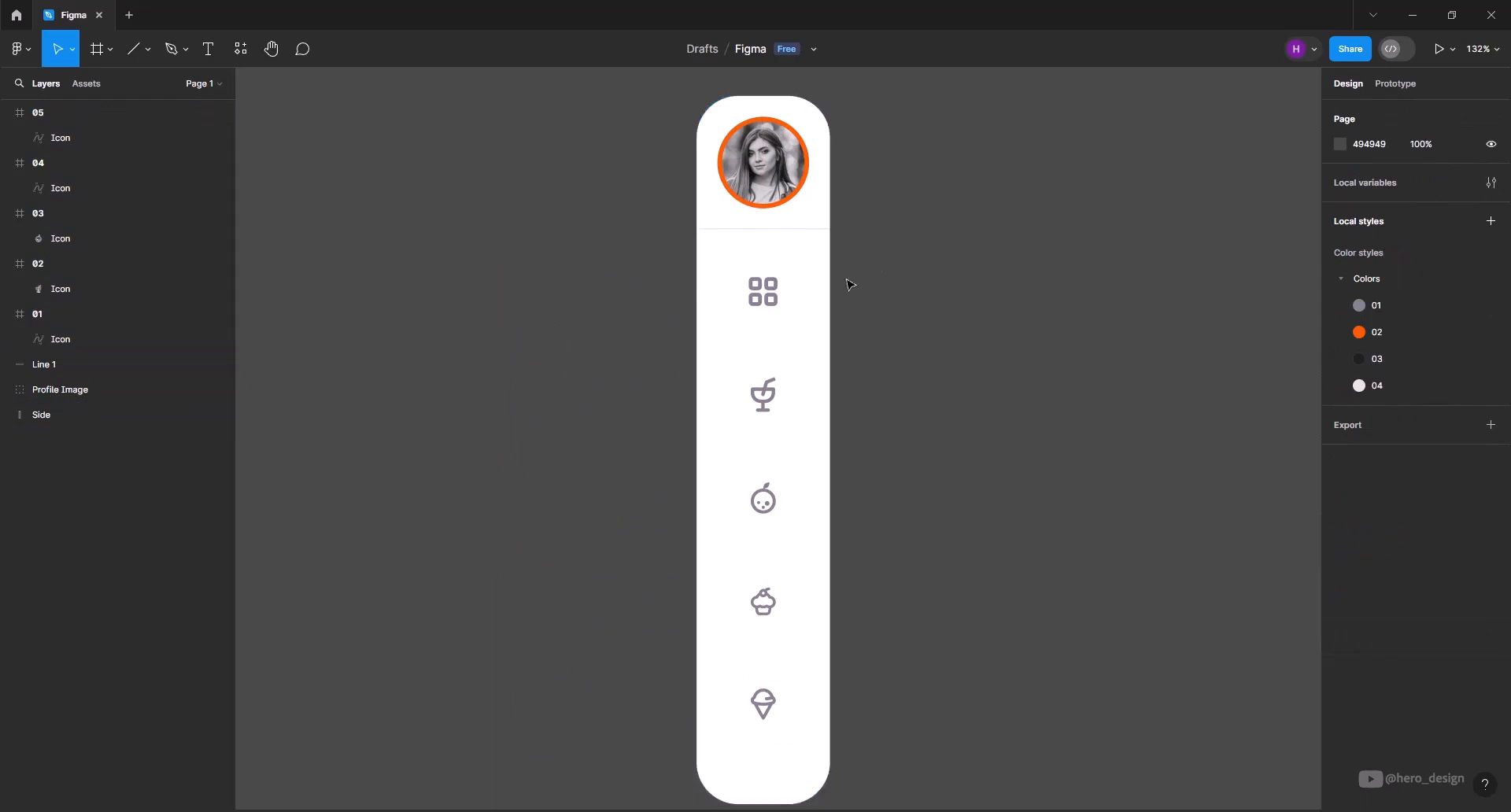
Place a 100 × 100 rectangle beside the sidebar near the profile image and set its height to 70
click(148, 49)
click(118, 85)
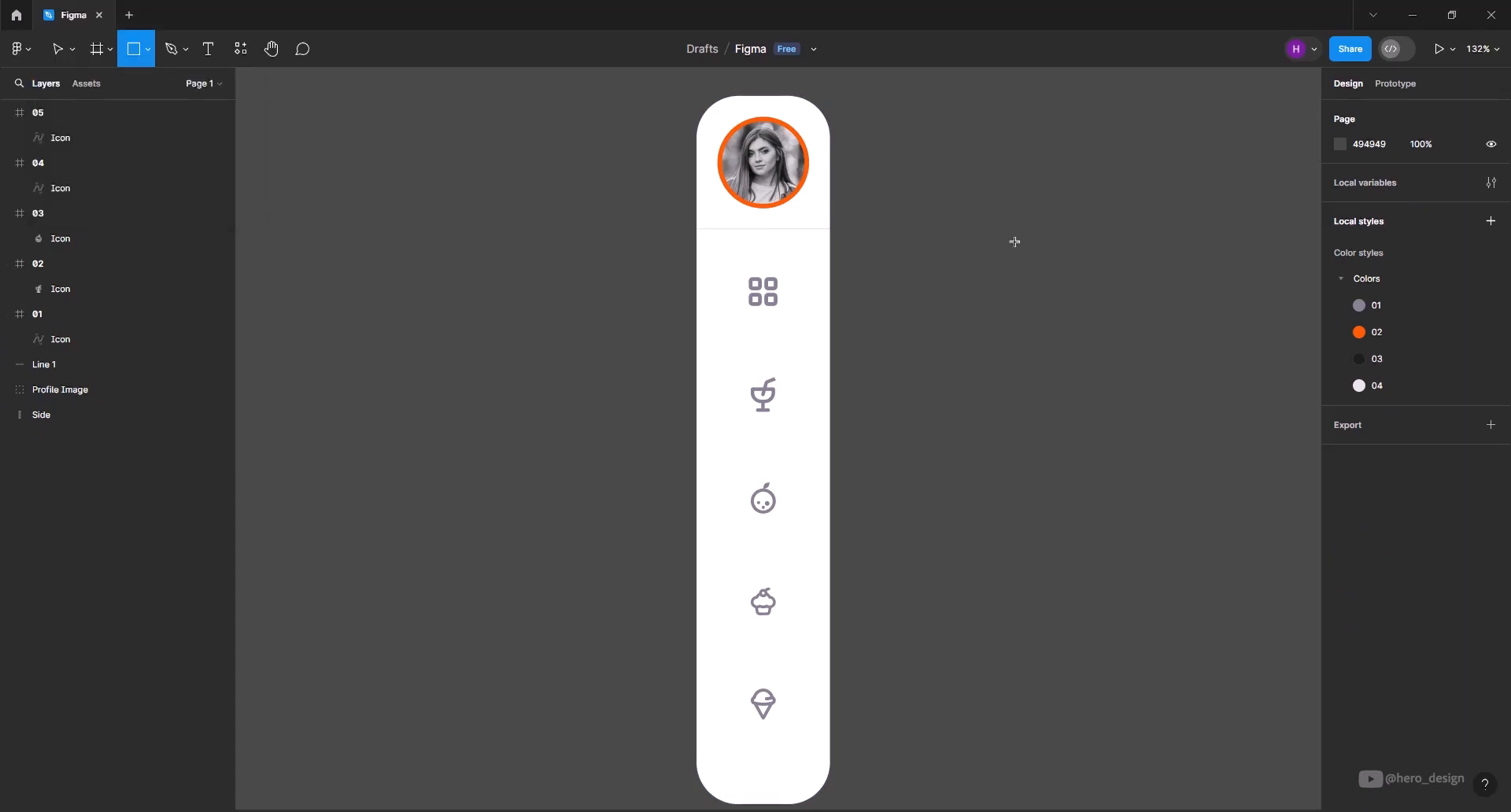
click(911, 229)
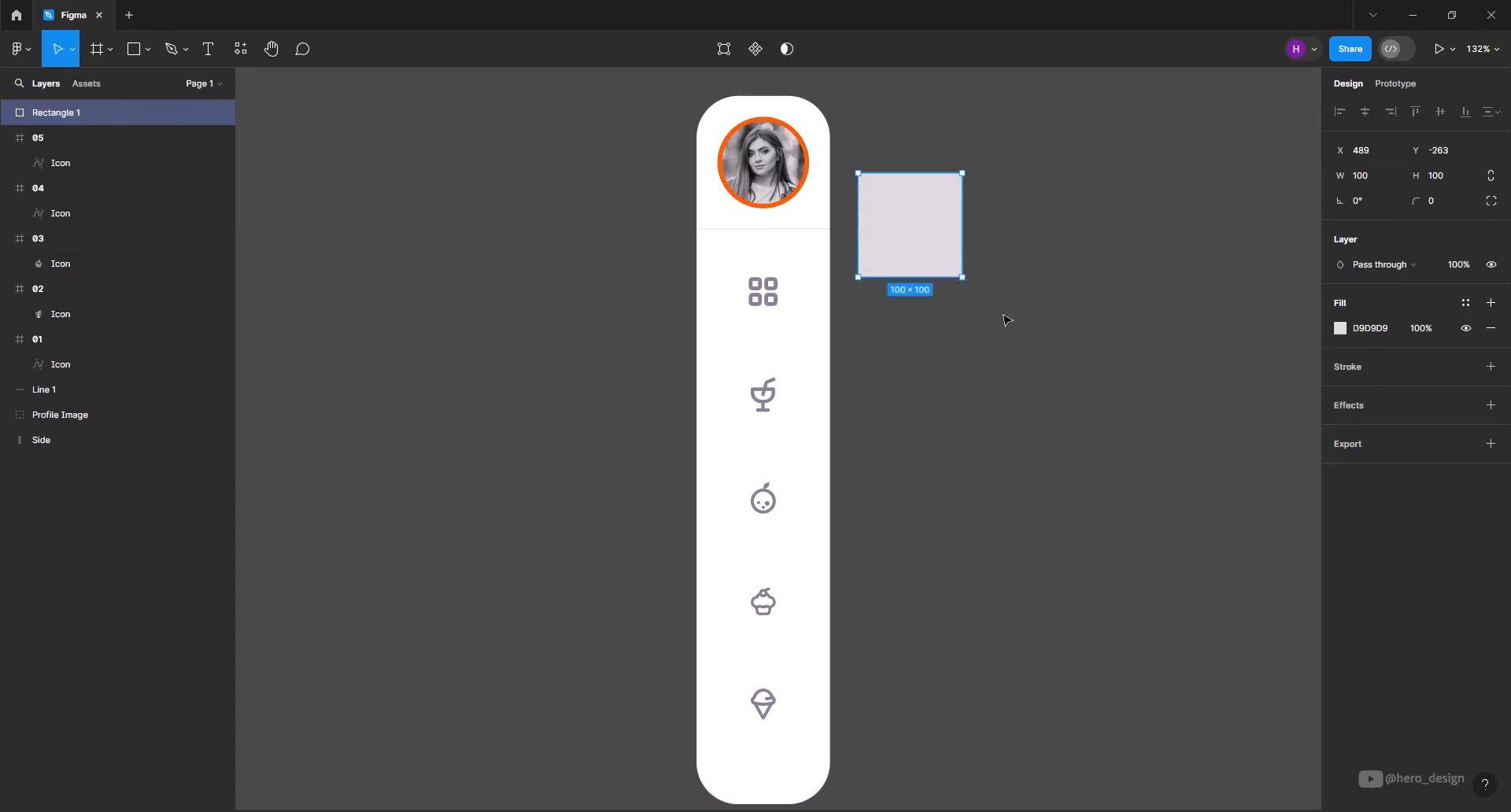
drag(1002, 321, 787, 315)
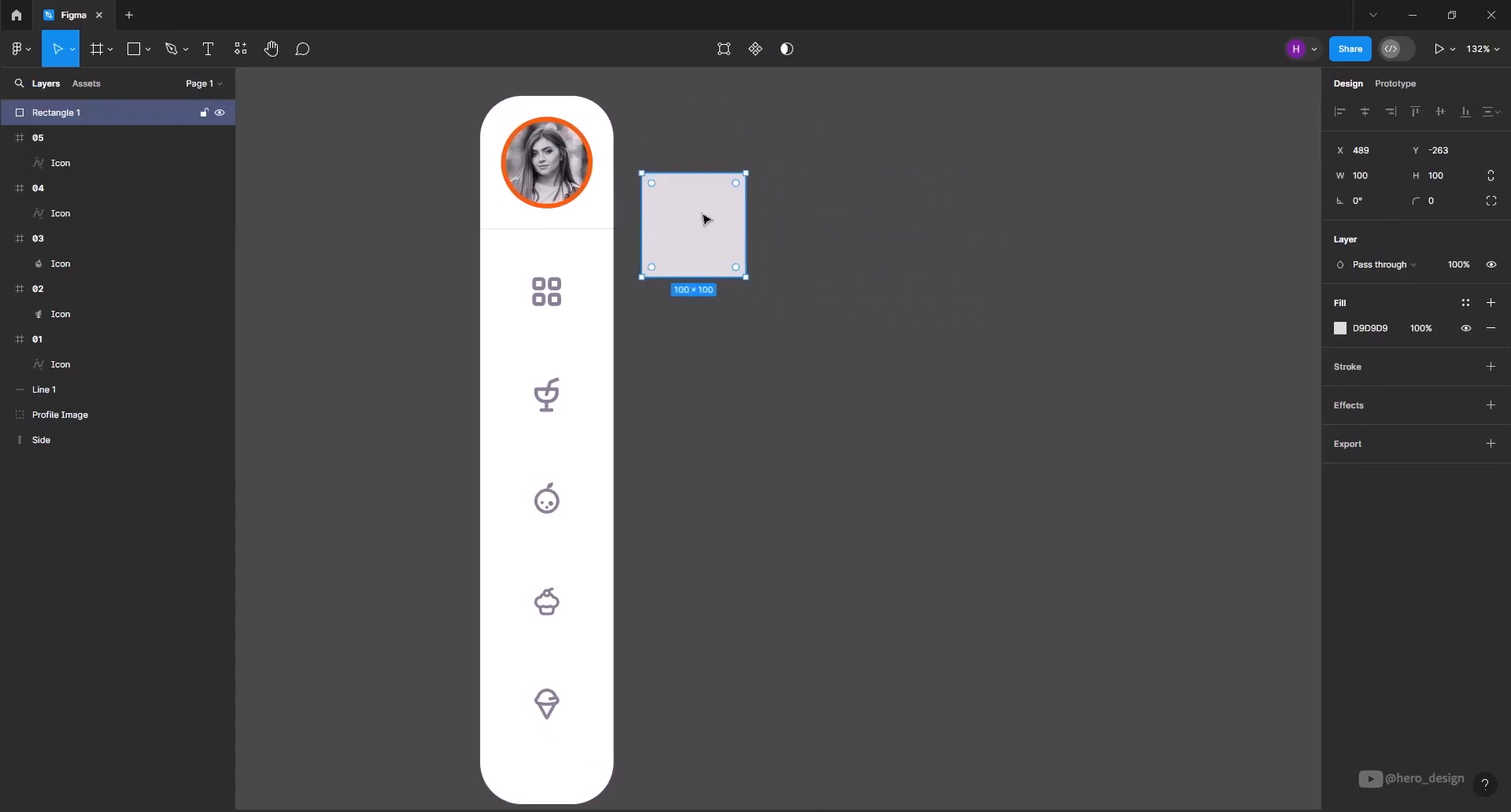
click(1446, 182)
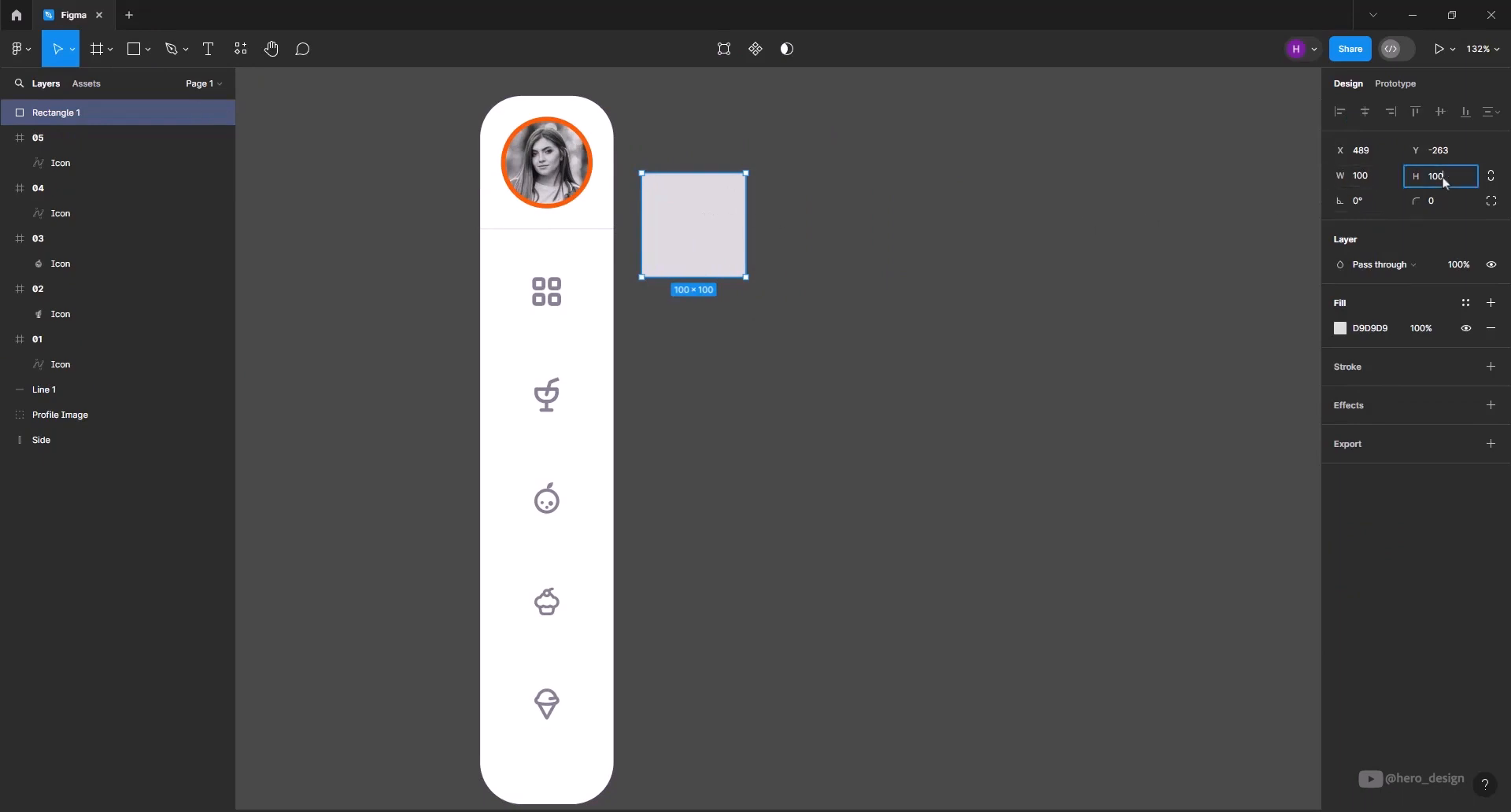
text(70)
key(Return)
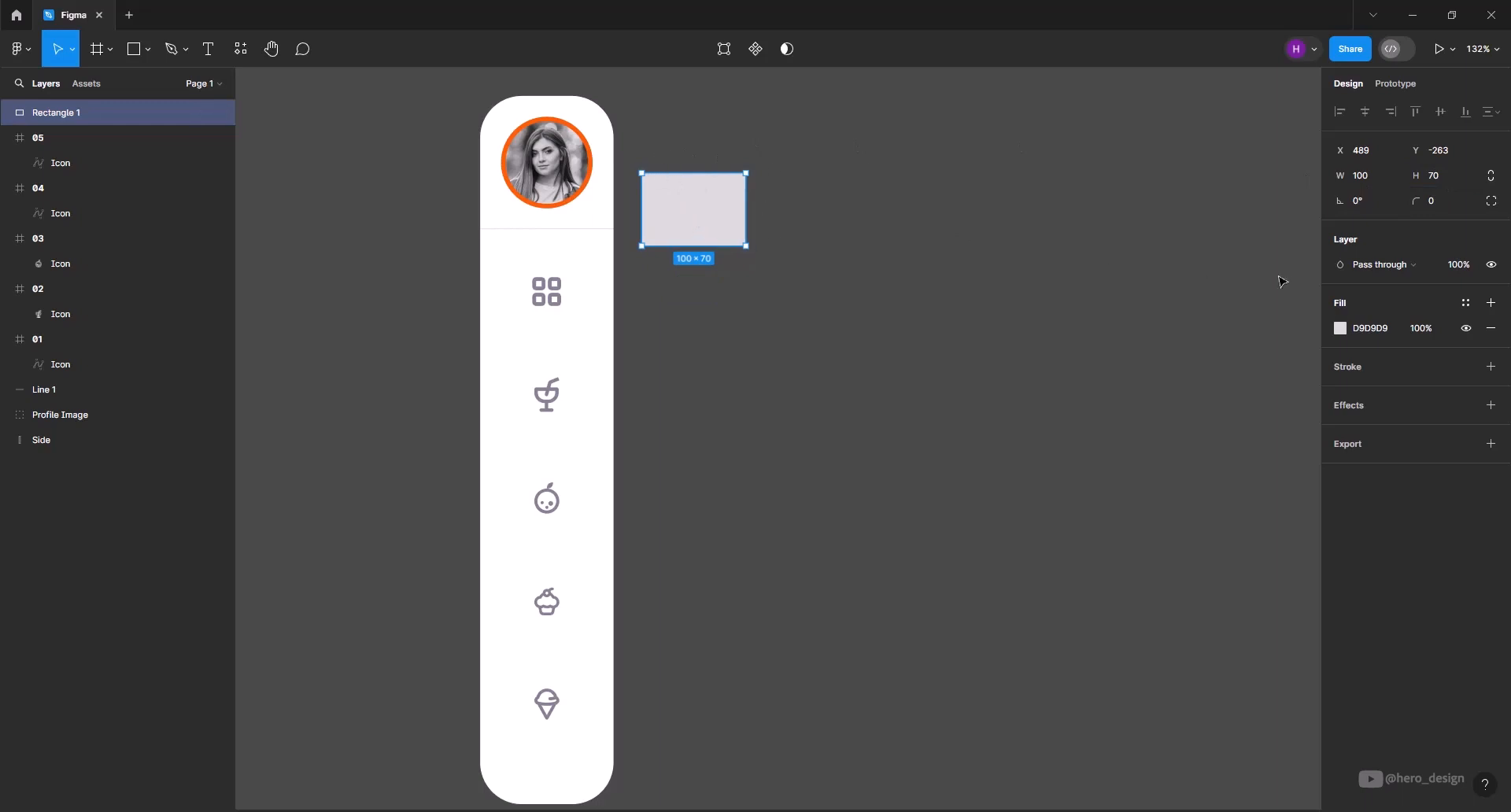
Change the rectangle's fill to white (FFFFFF) and deselect it
click(1341, 328)
drag(1189, 387, 1091, 344)
click(1091, 344)
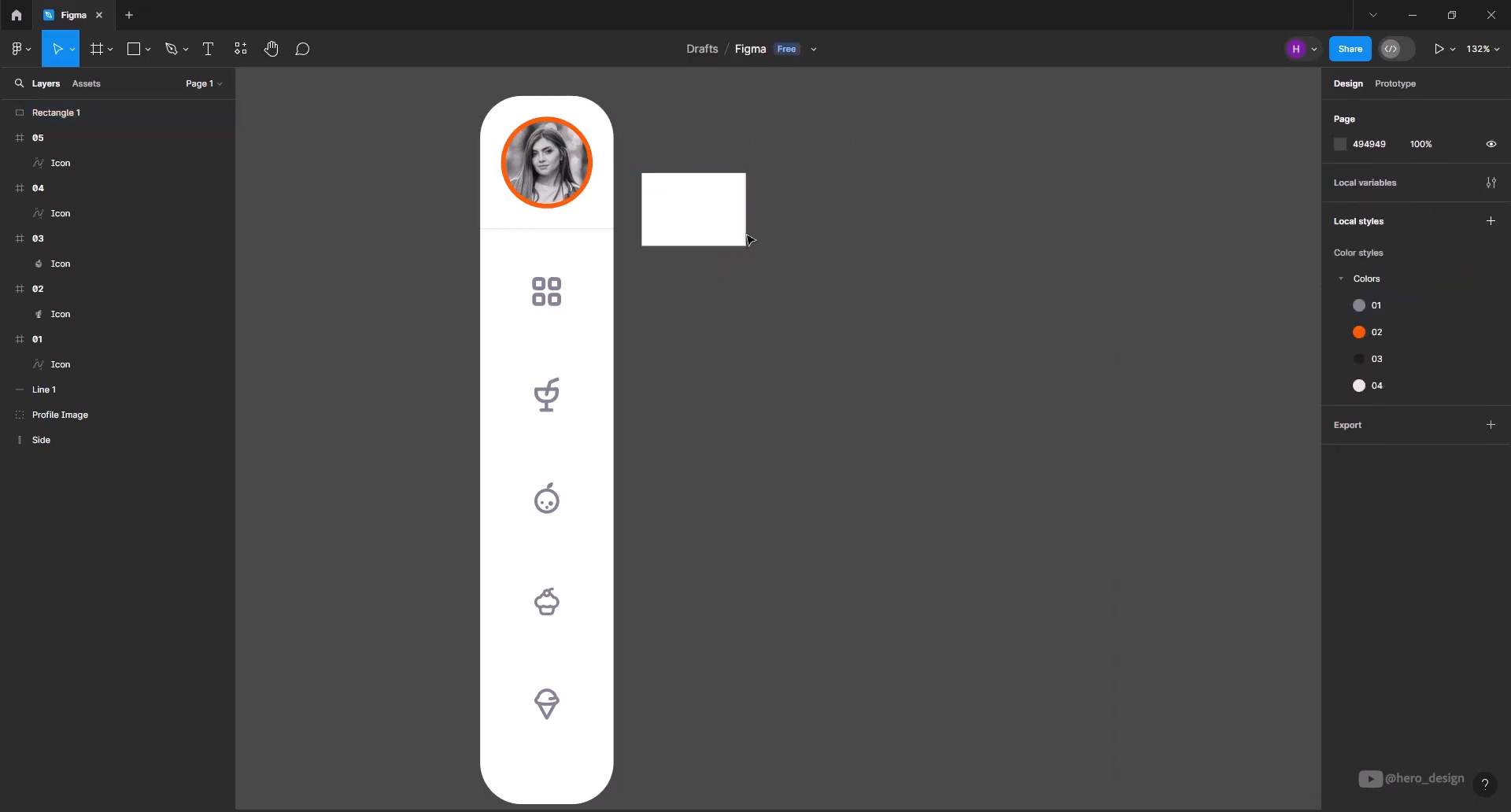
Edit the rectangle's points and raise a new midpoint on its upper edge to Y -301.5, forming a centred peak
scroll(662, 162, up, 10)
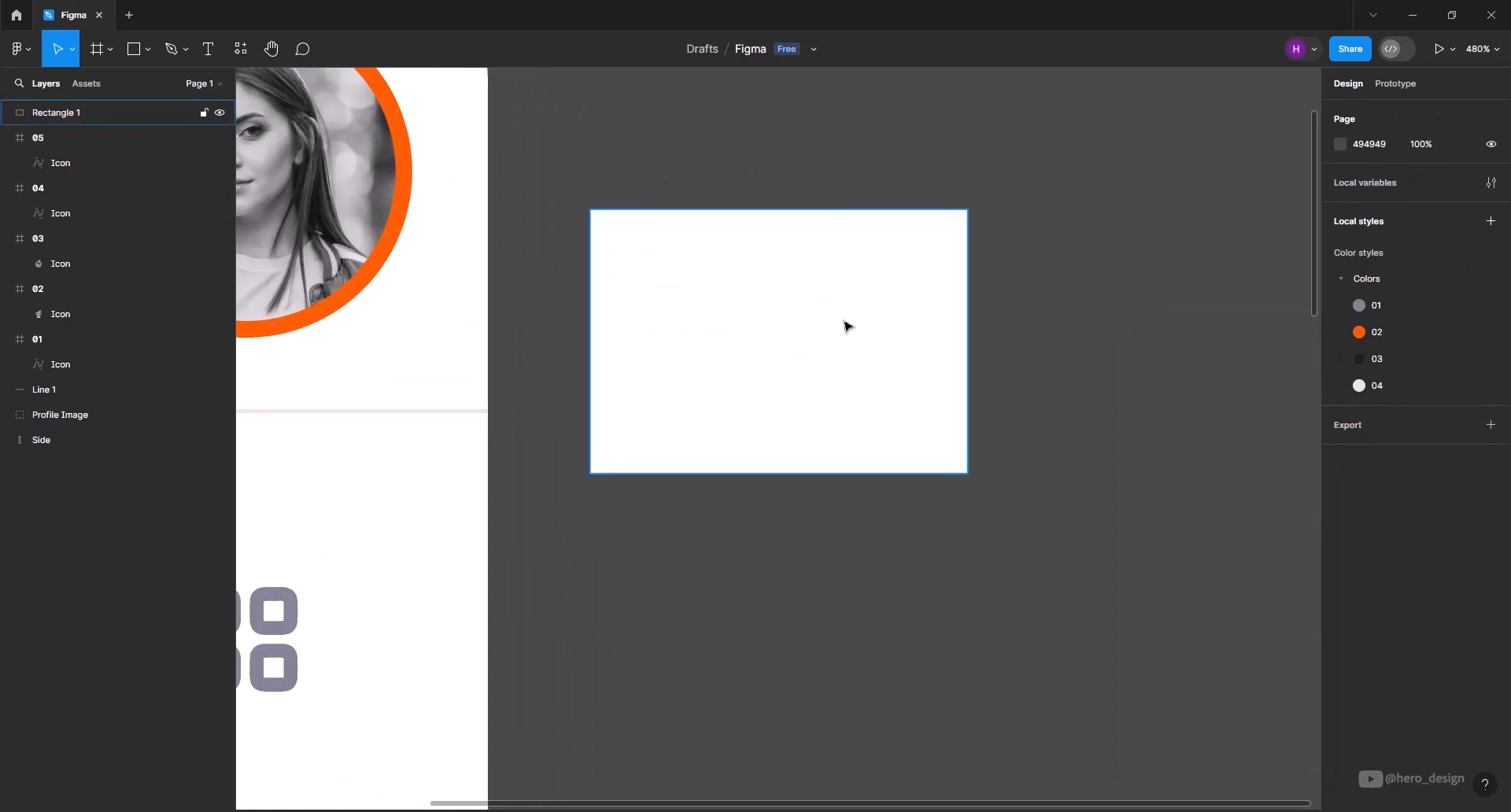
double_click(789, 303)
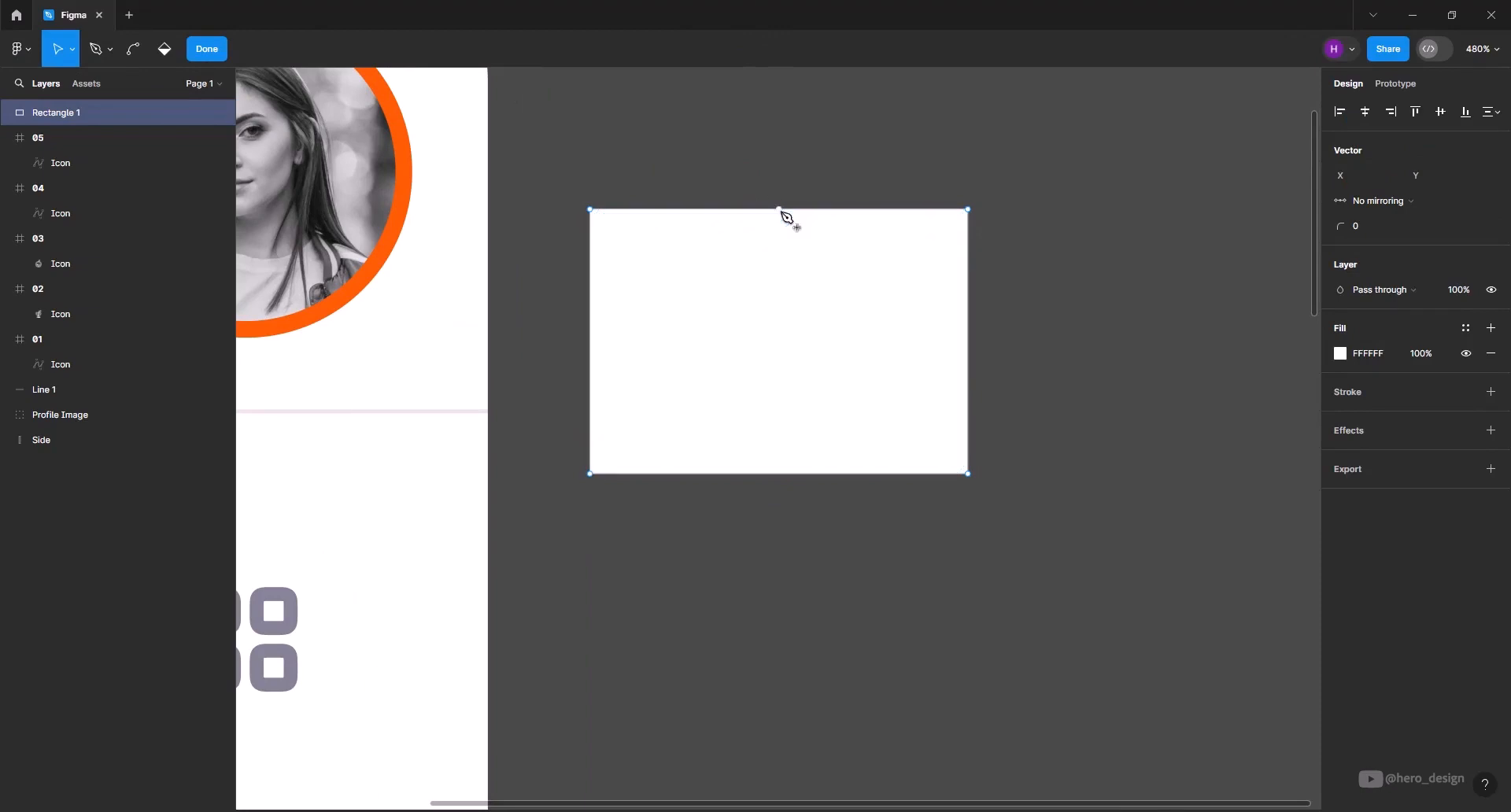
drag(783, 211, 785, 92)
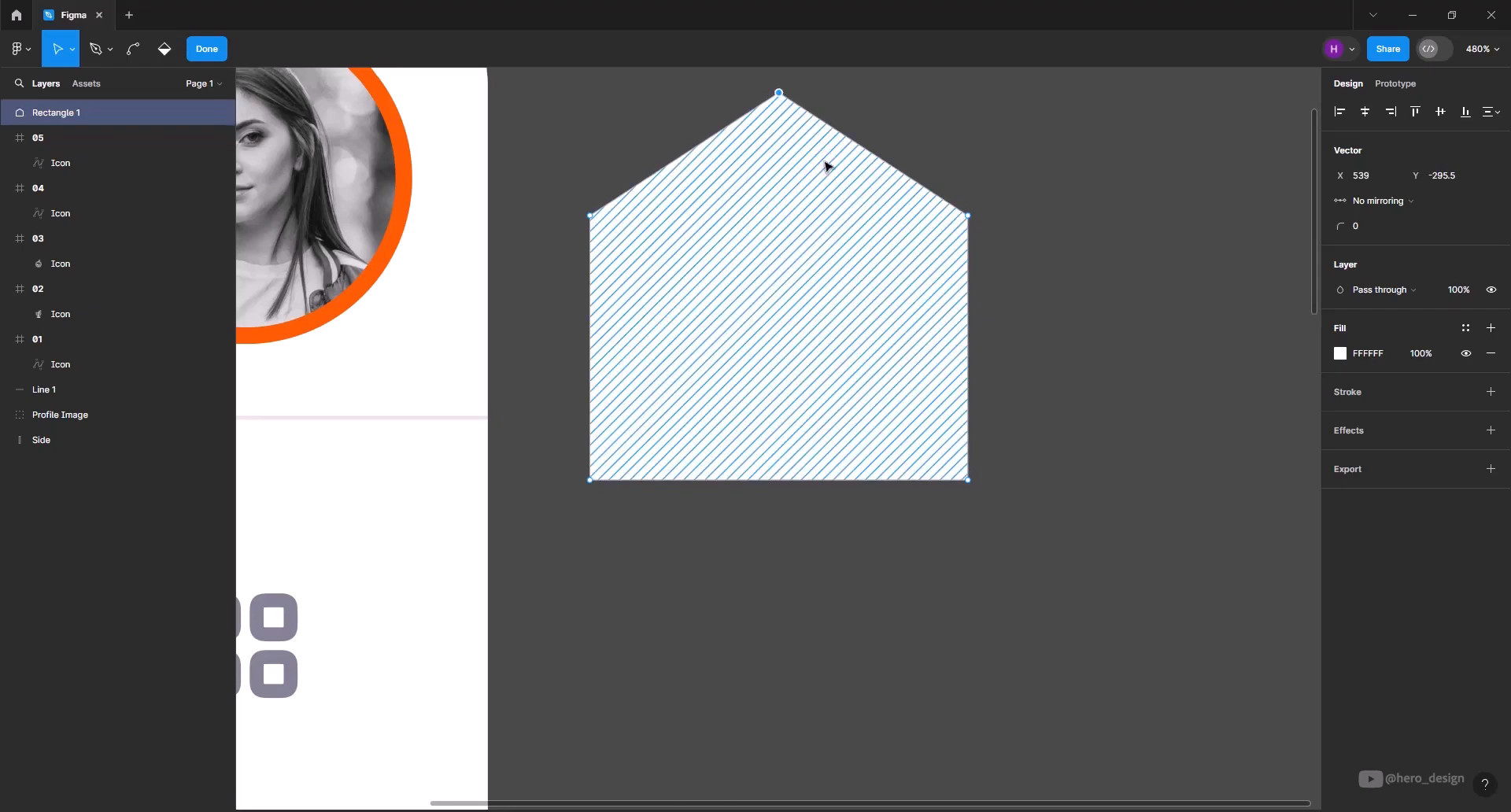
scroll(830, 177, up, 2)
scroll(835, 192, up, 1)
drag(782, 238, 776, 226)
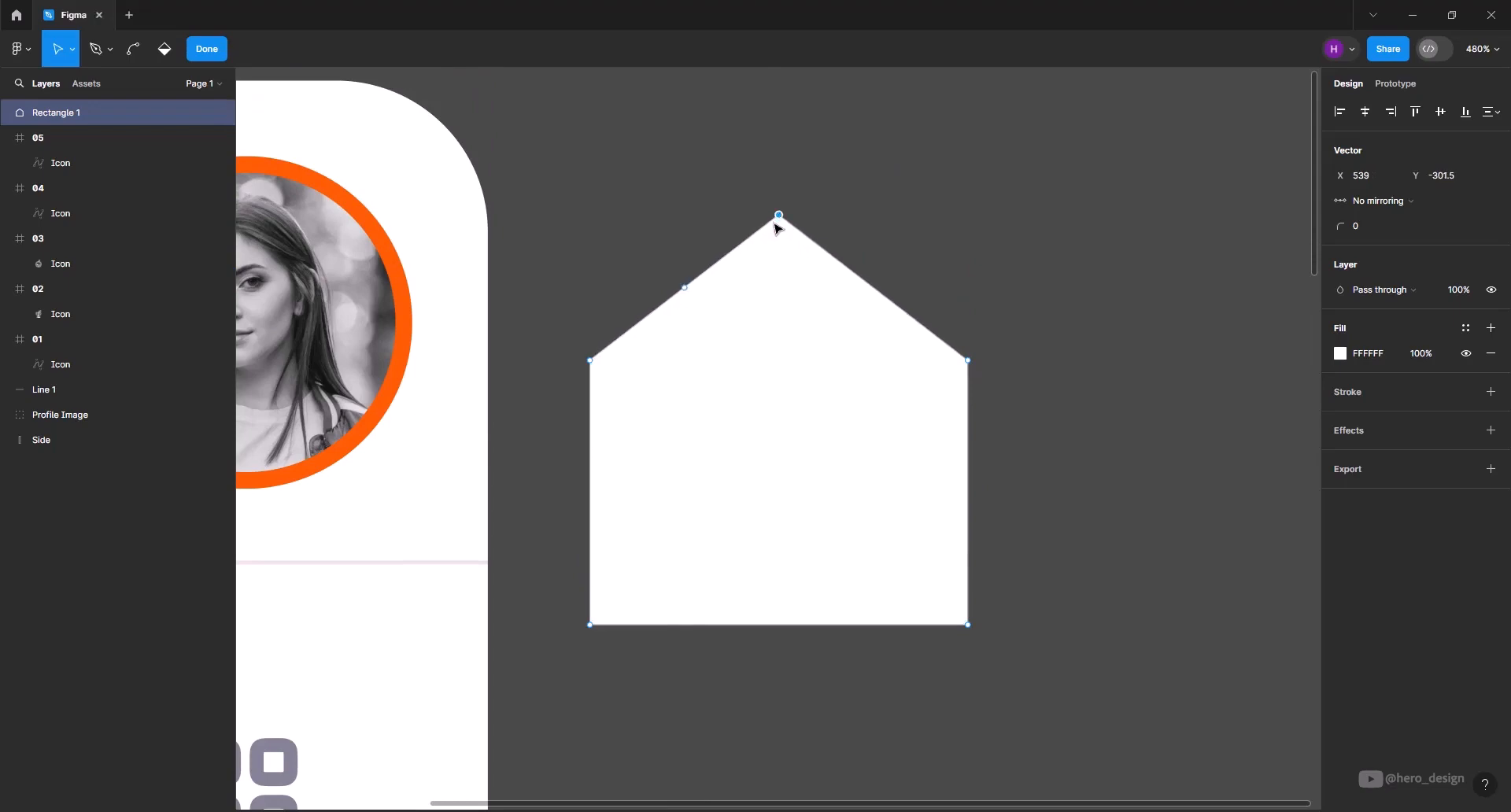
Add a point at the middle of each sloping edge and move both points down 10 to Y -272.25
click(684, 288)
click(875, 287)
drag(627, 265, 915, 308)
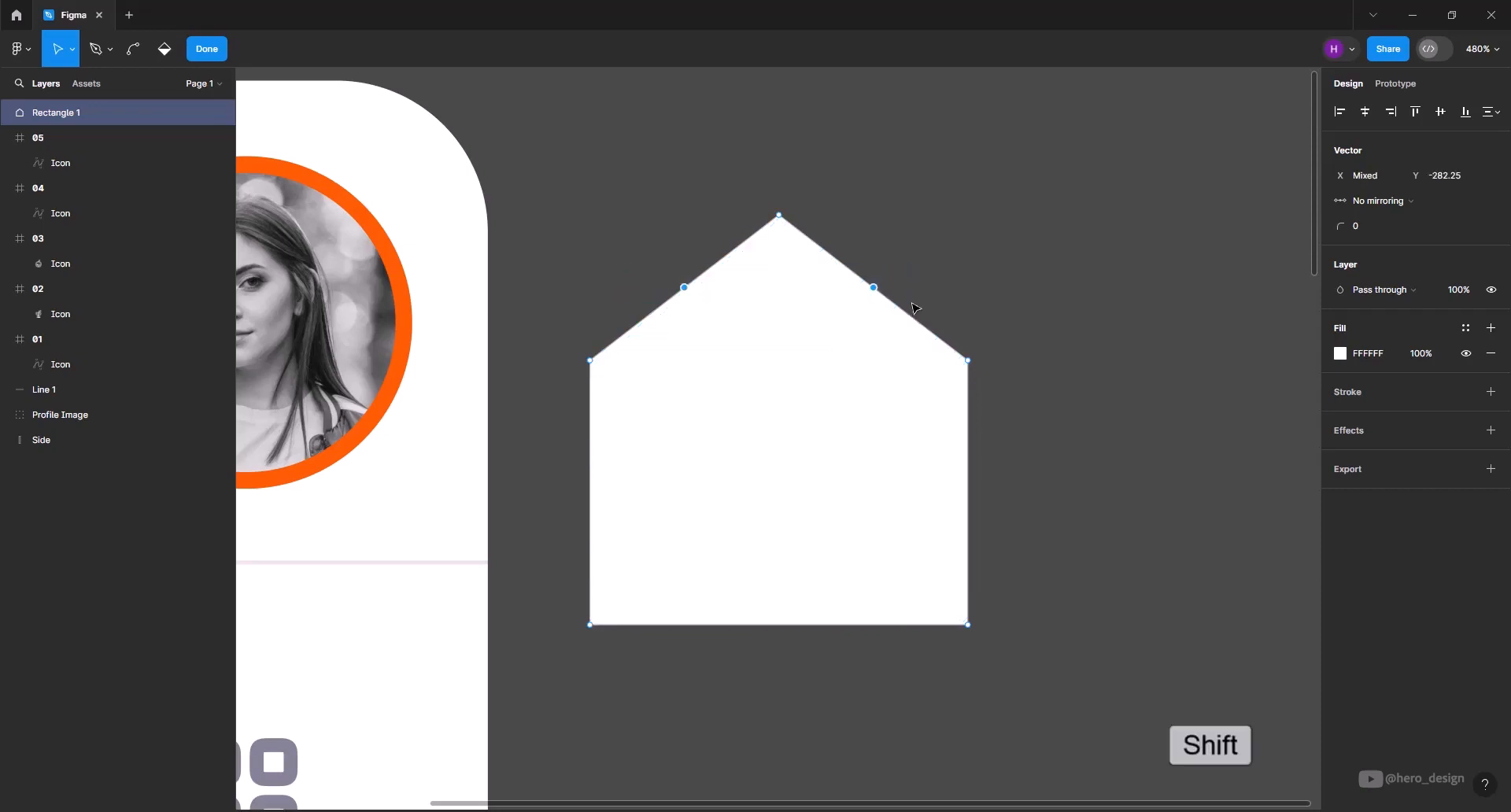
key(shift+Down)
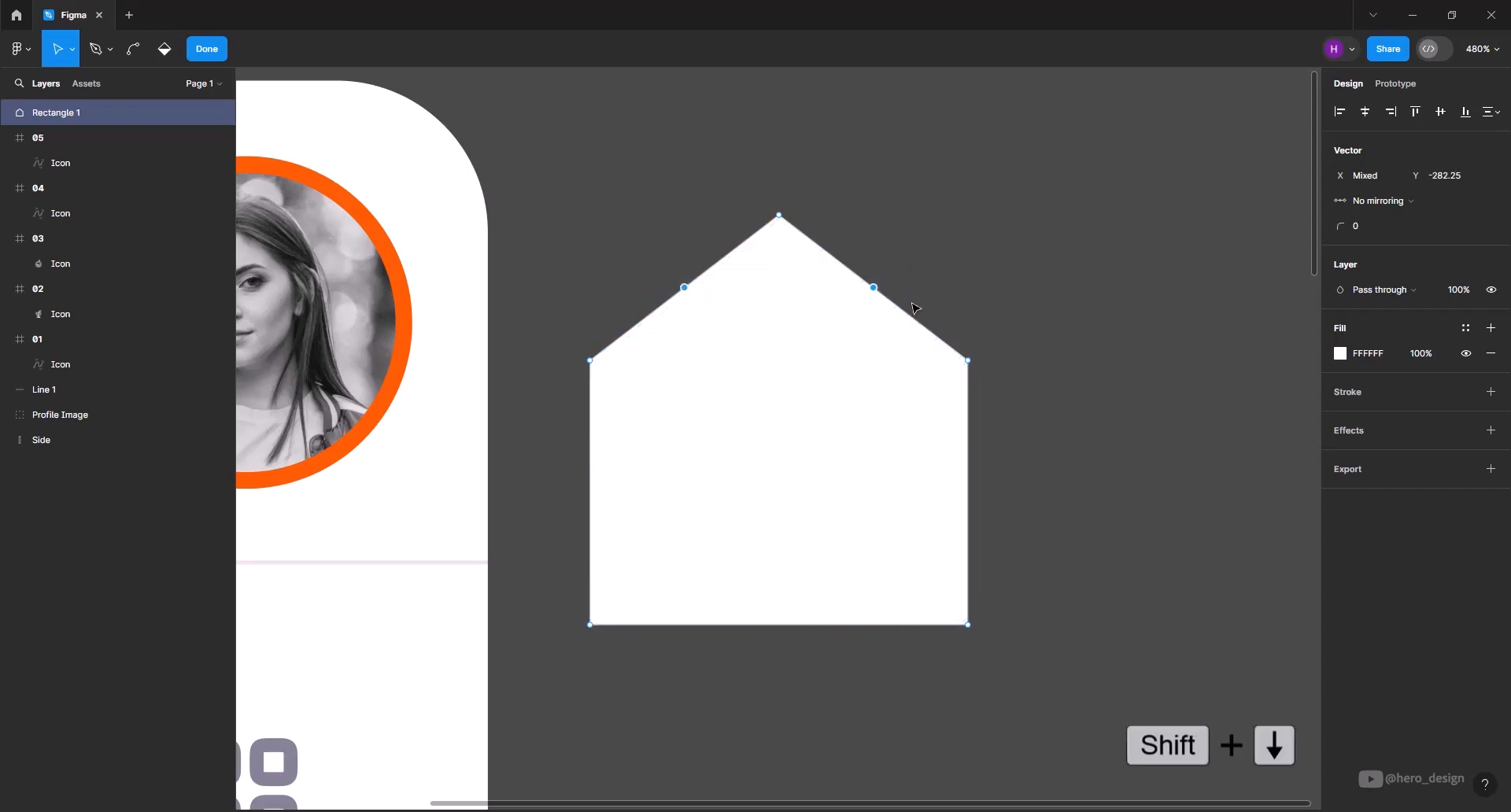
key(shift+Down)
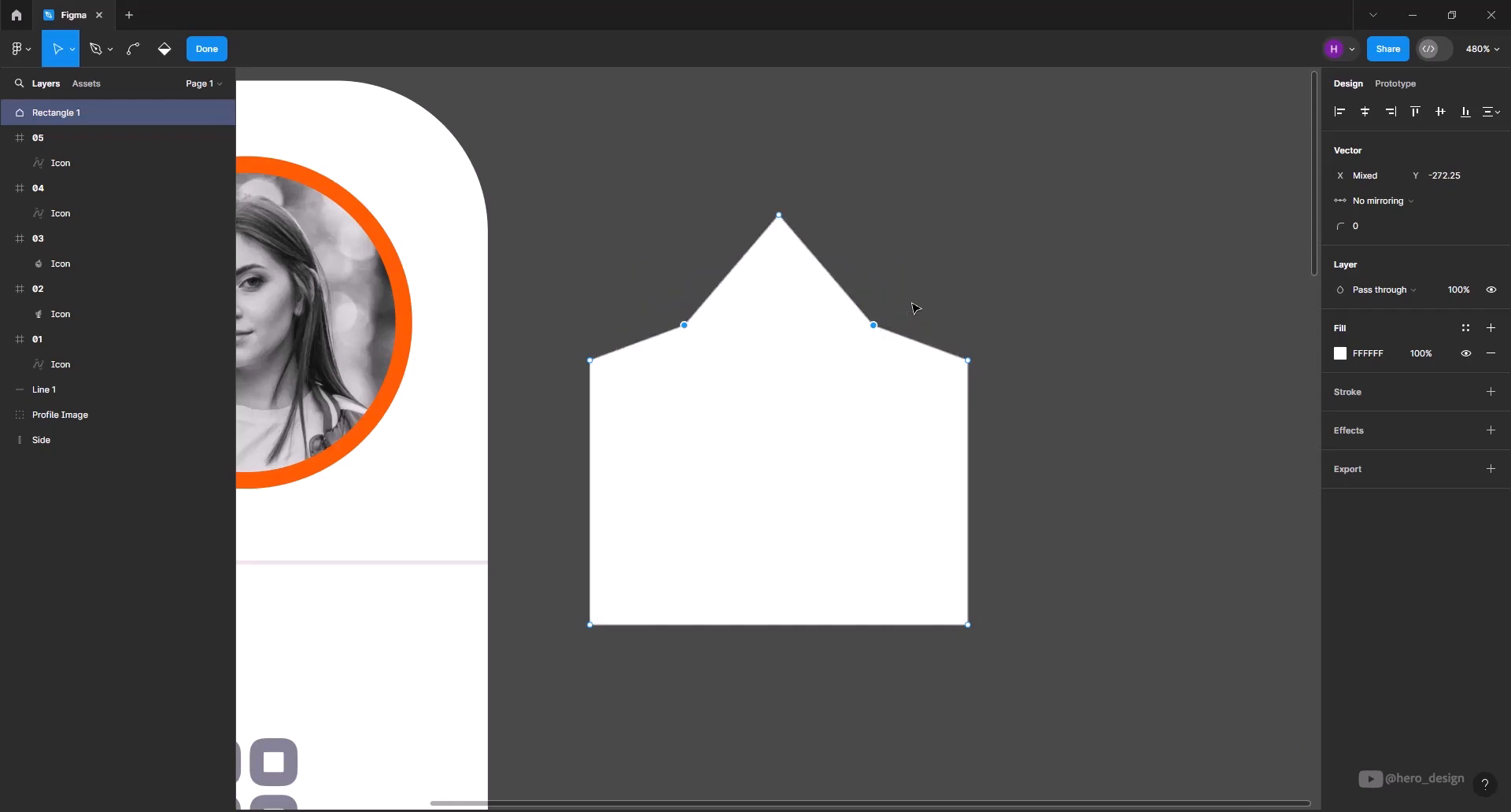
Spread the two slope points apart by moving each one 10 outward, the right one to X 574
drag(915, 308, 850, 356)
key(shift)
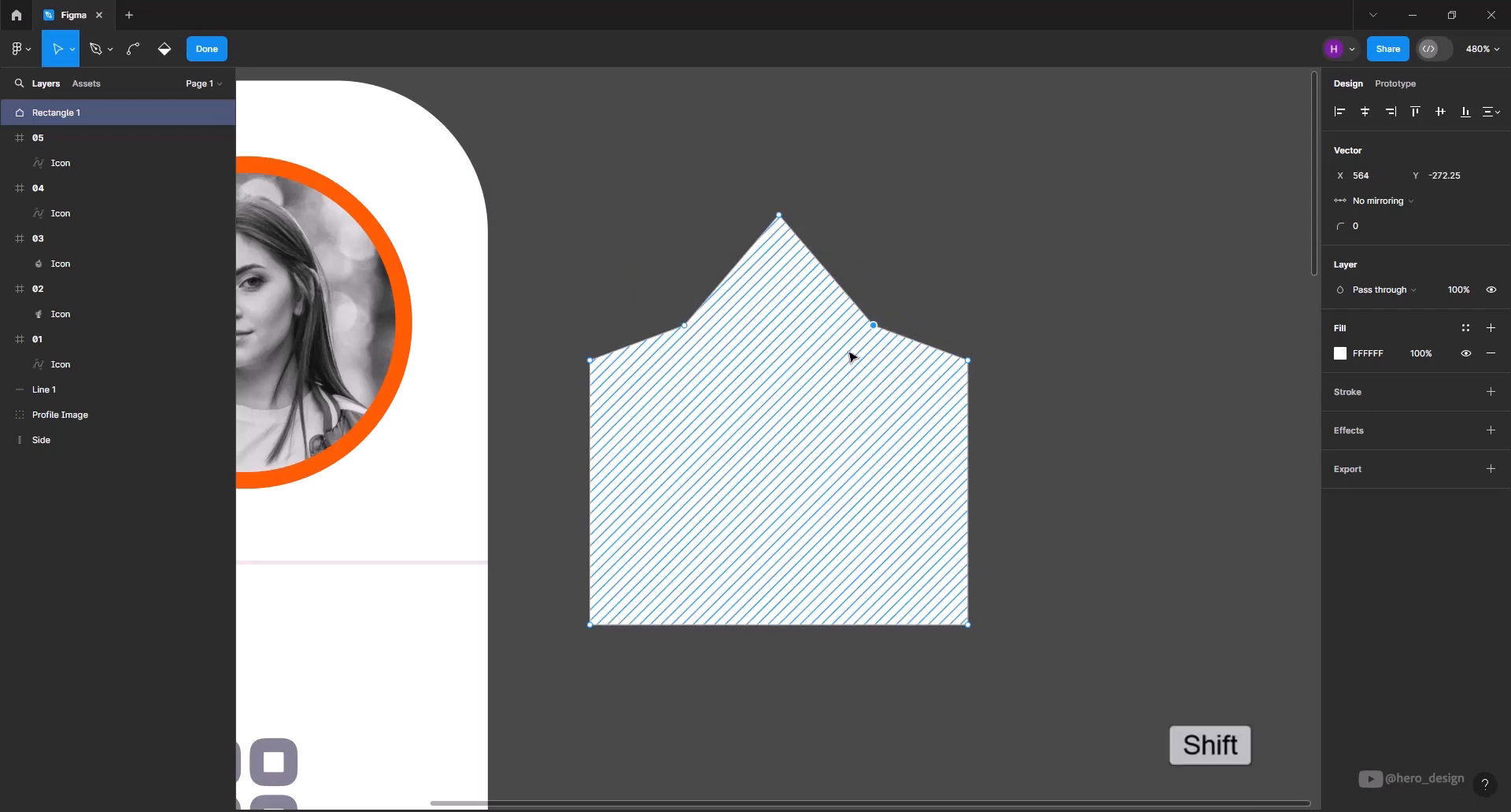
key(shift+Right)
key(shift+Right)
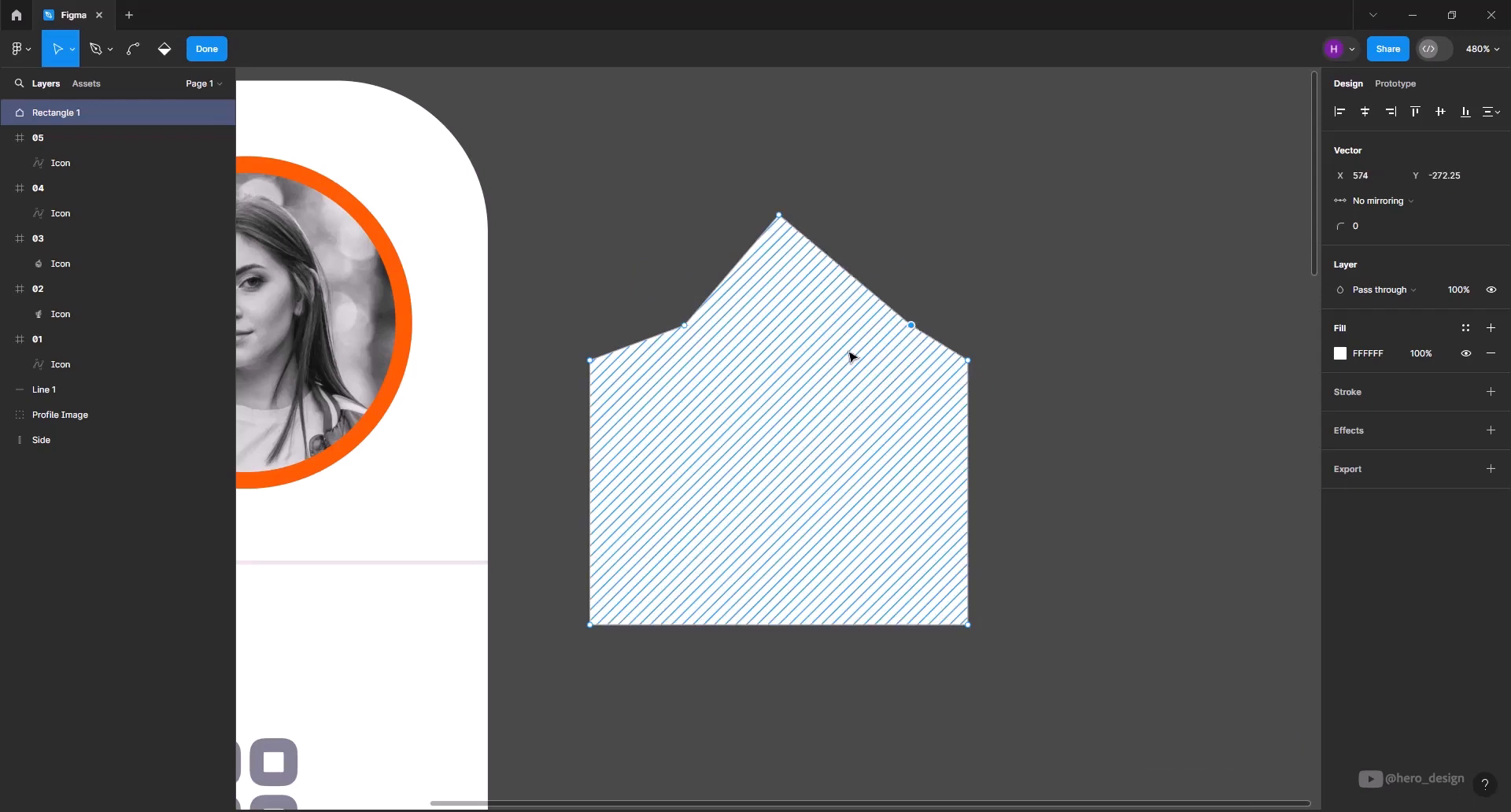
drag(635, 290, 715, 348)
key(shift+Left)
Round the peak and both slope points with a corner radius of 528 and finish editing the shape
mouse_move(569, 131)
mouse_down()
mouse_move(583, 174)
mouse_move(858, 316)
mouse_move(962, 348)
mouse_up()
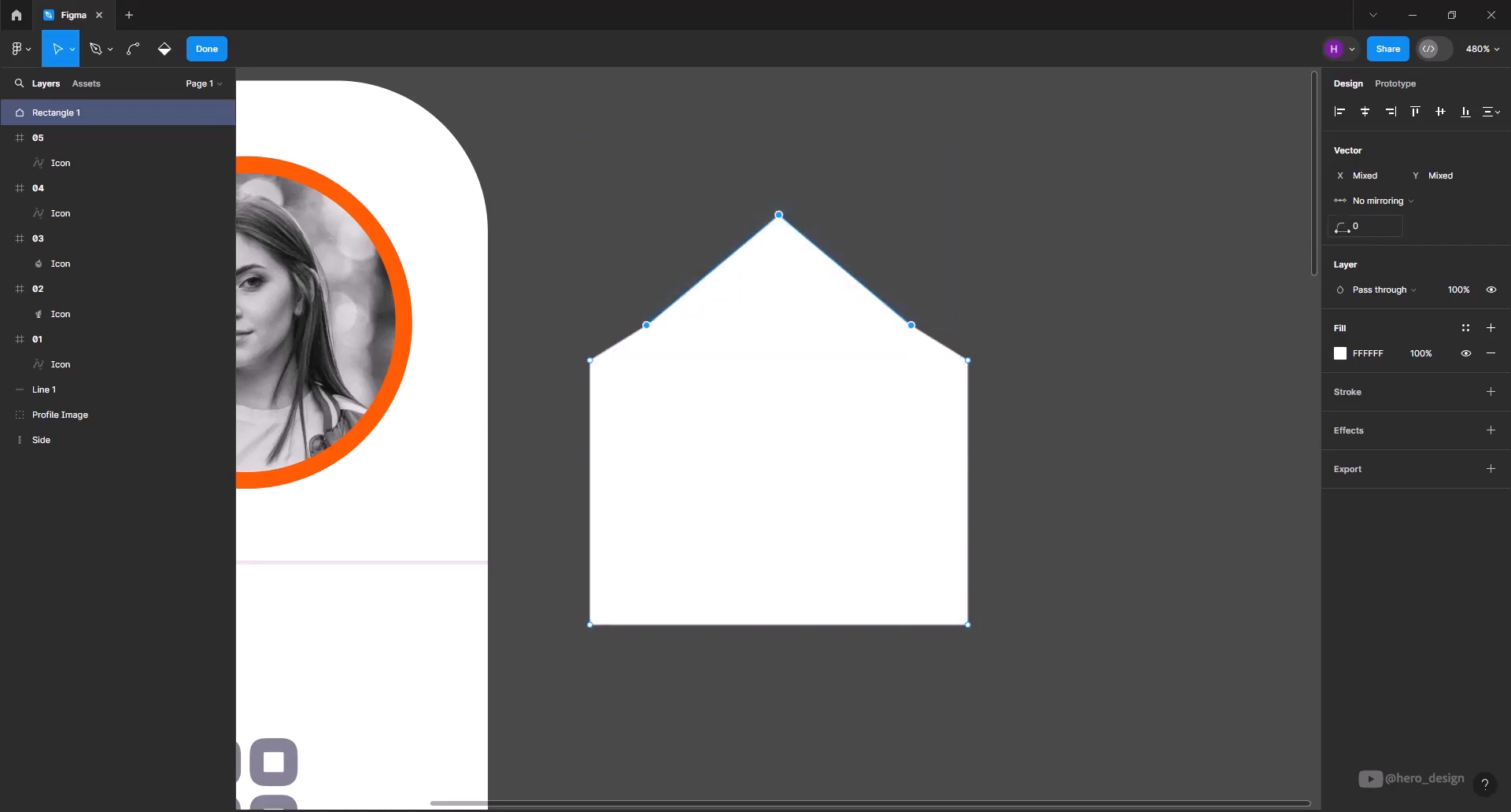
drag(1340, 230, 1264, 248)
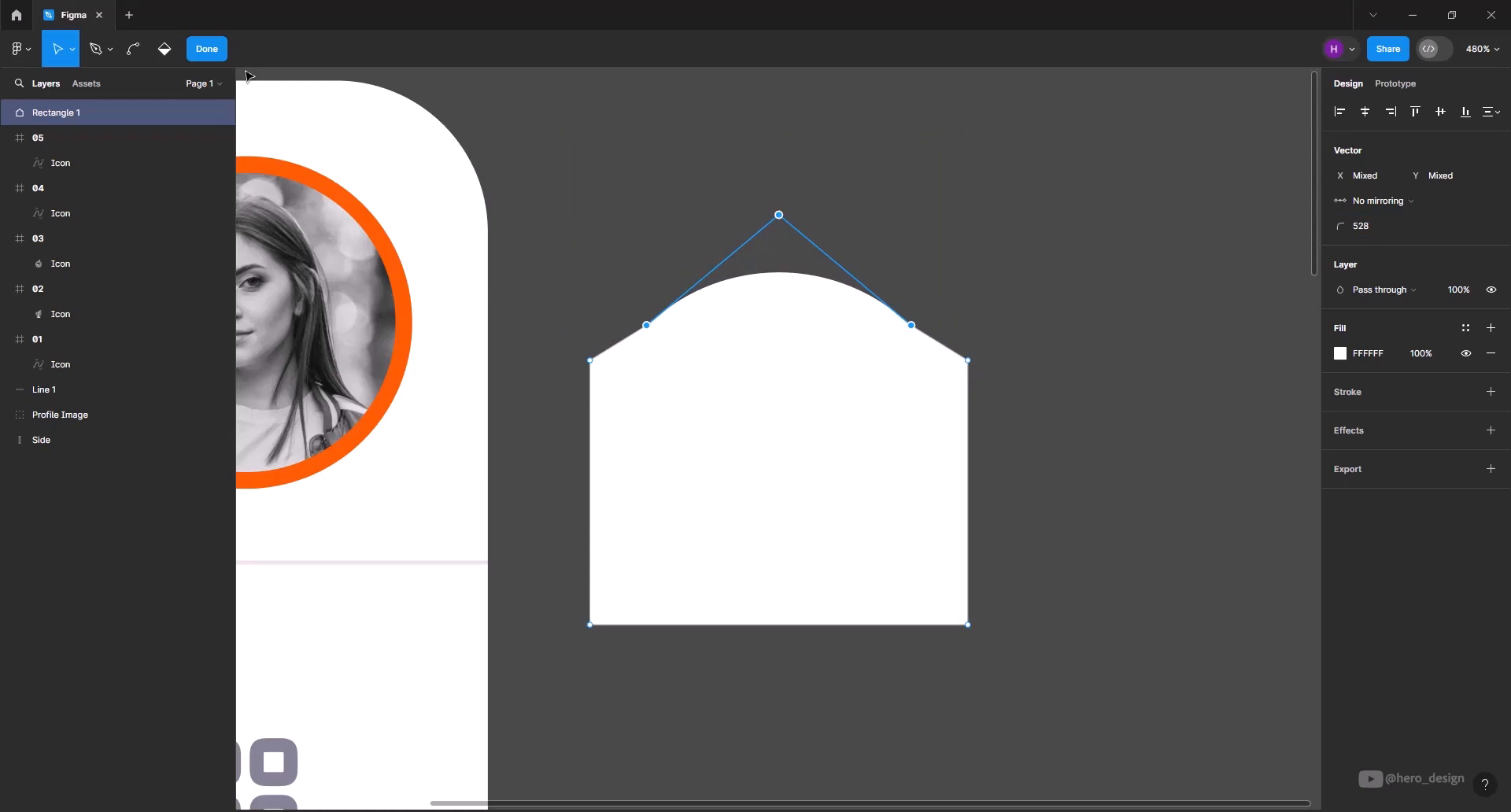
click(206, 49)
Rotate the shape to -90° and align its bulge with the sidebar's right edge beside the grid icon, at X 500.5, Y -196
scroll(989, 244, down, 1)
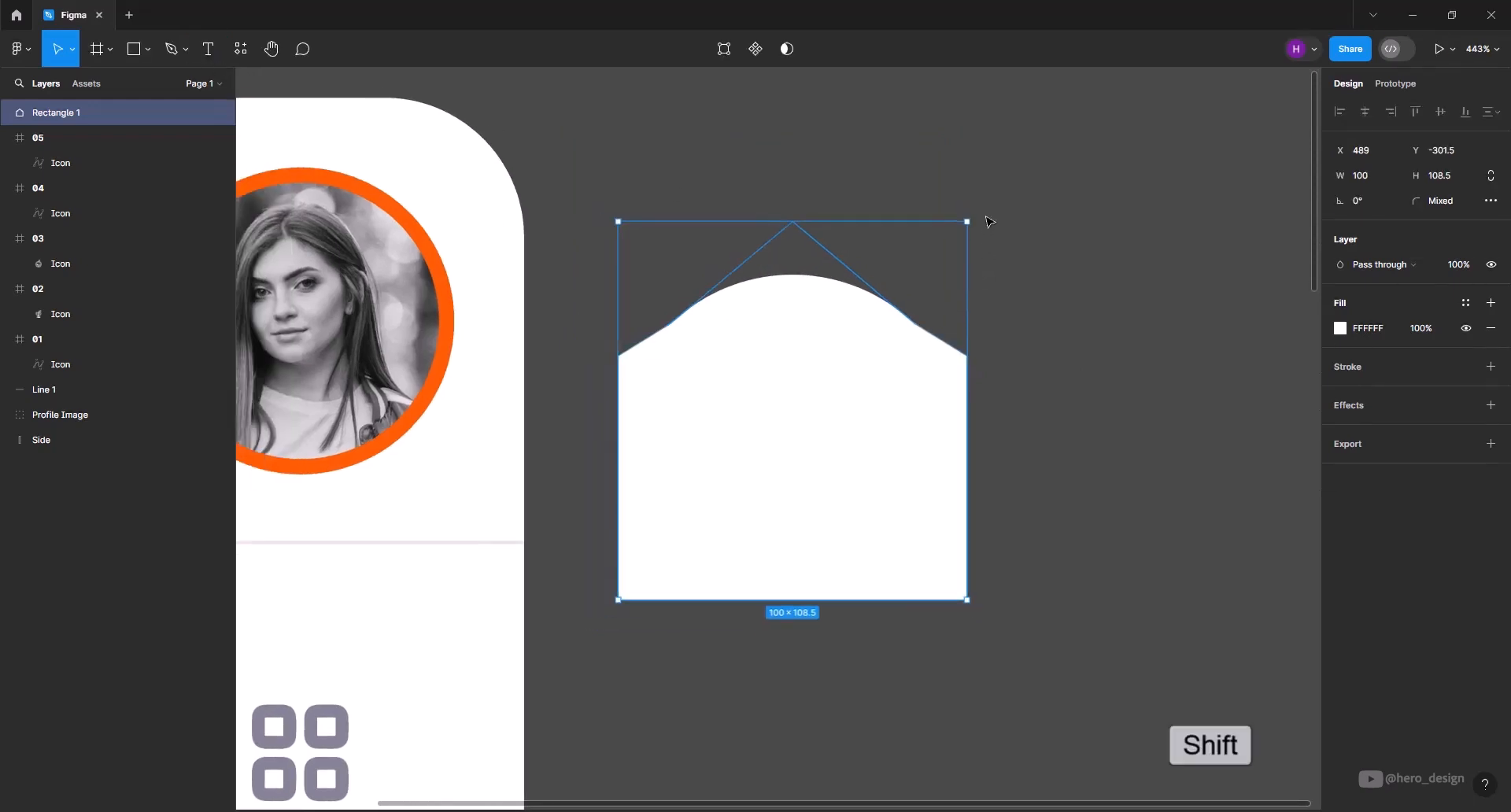
drag(975, 214, 916, 523)
scroll(944, 297, down, 5)
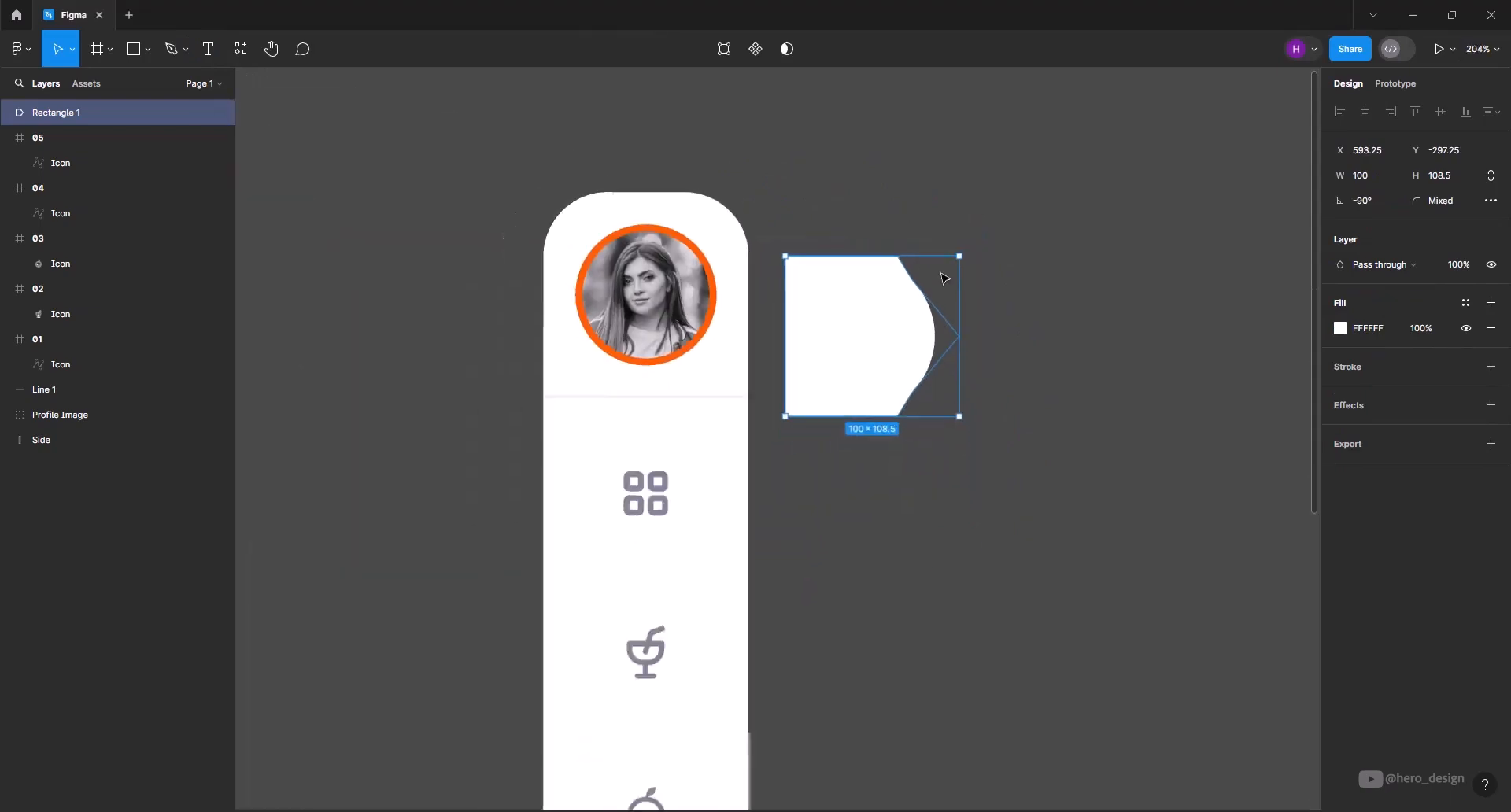
drag(914, 326, 783, 463)
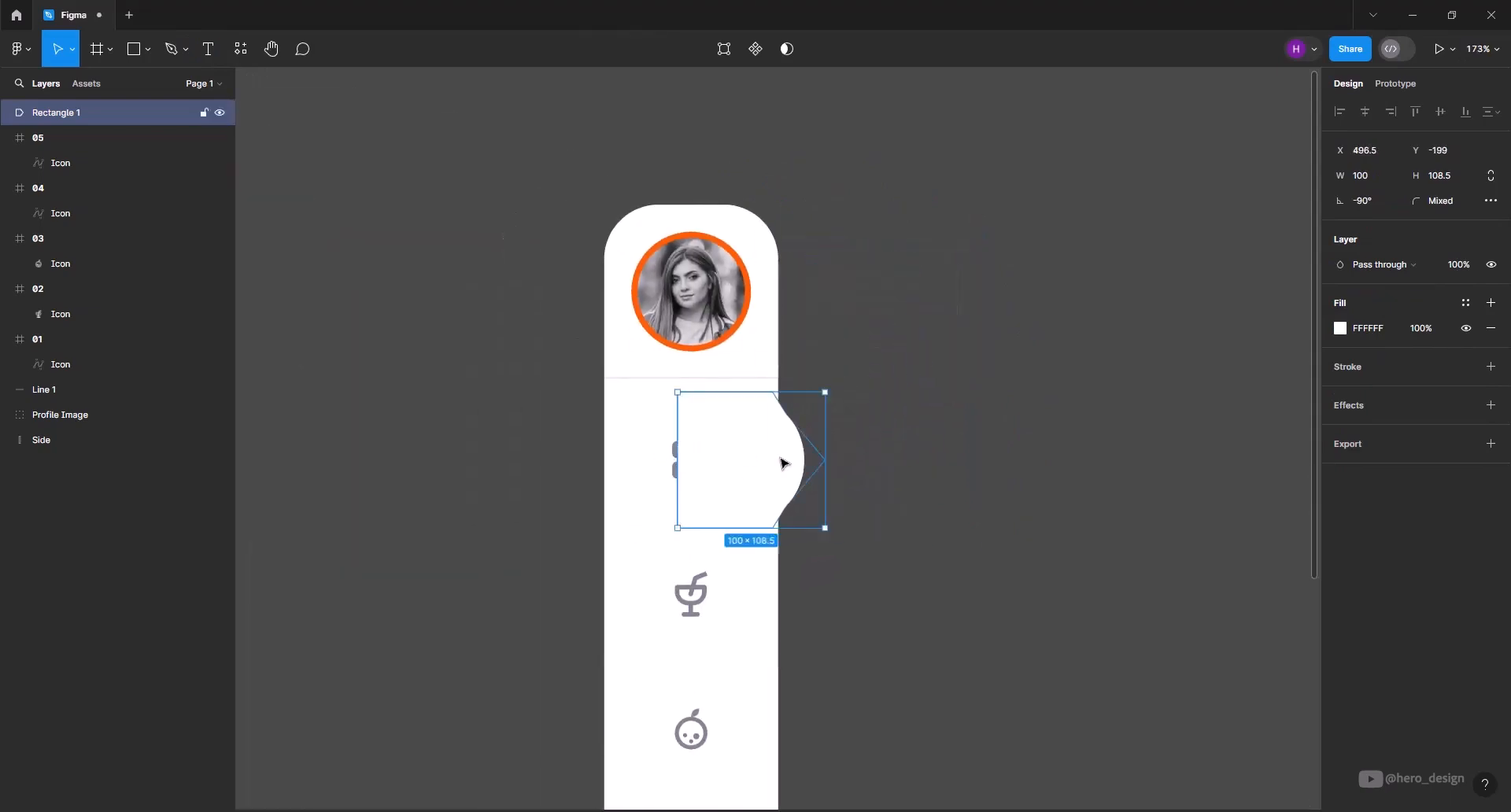
scroll(779, 462, up, 8)
drag(803, 366, 816, 377)
scroll(791, 265, down, 4)
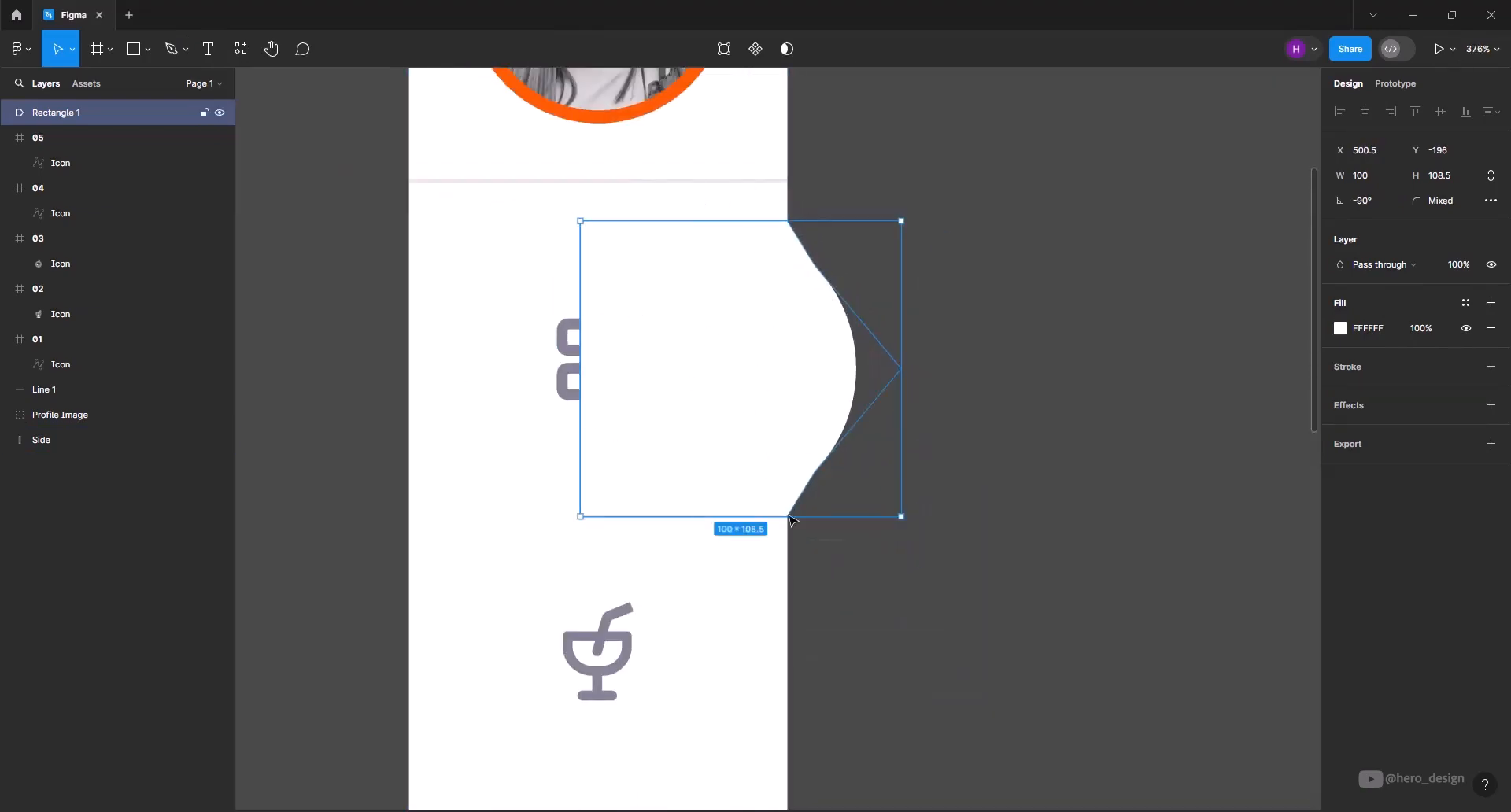
scroll(834, 315, up, 4)
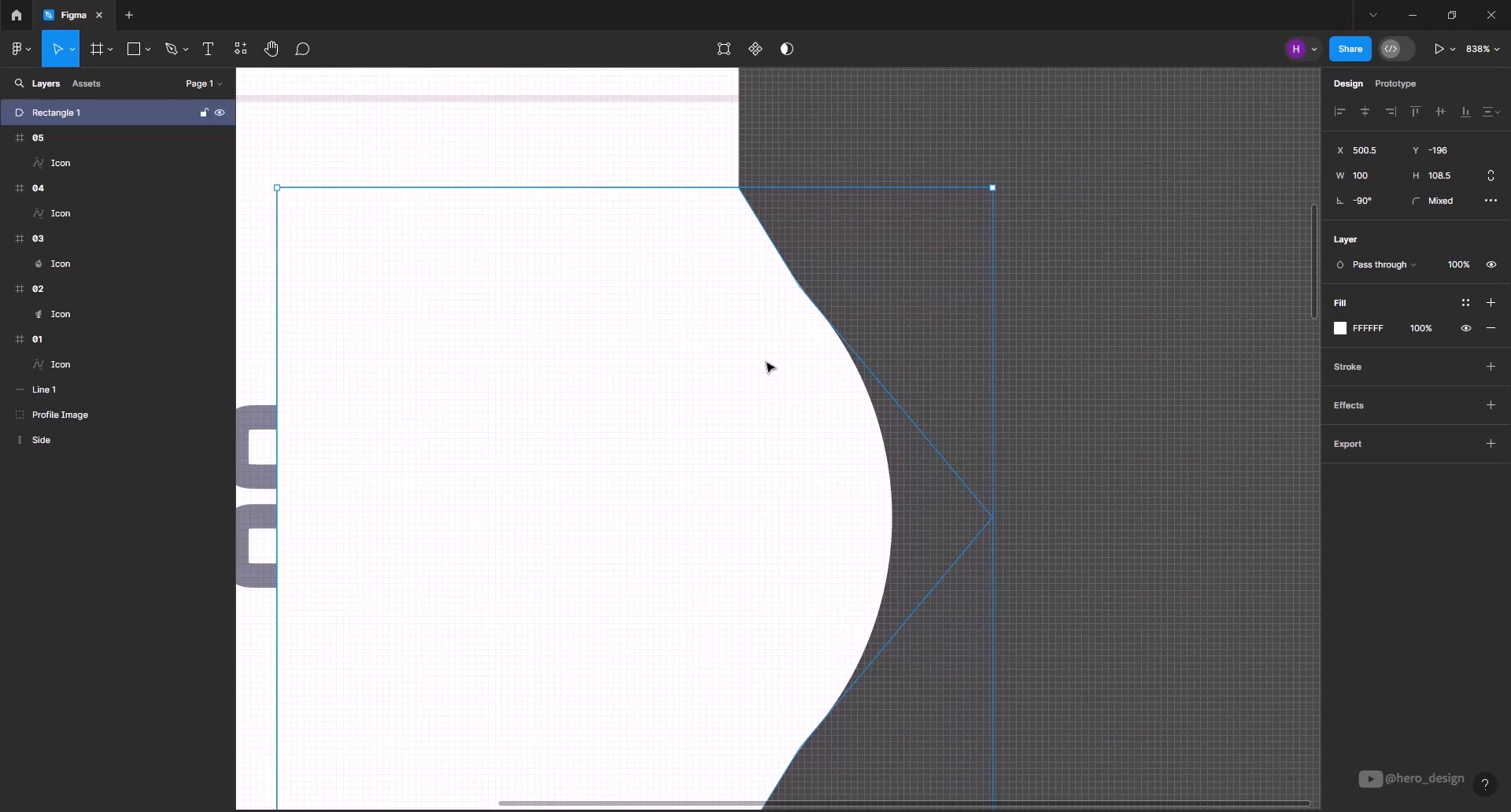
Edit the shape's points and move the upper and lower slope points 10 left to X 461.25 for a smoother curve
scroll(773, 285, down, 1)
double_click(789, 402)
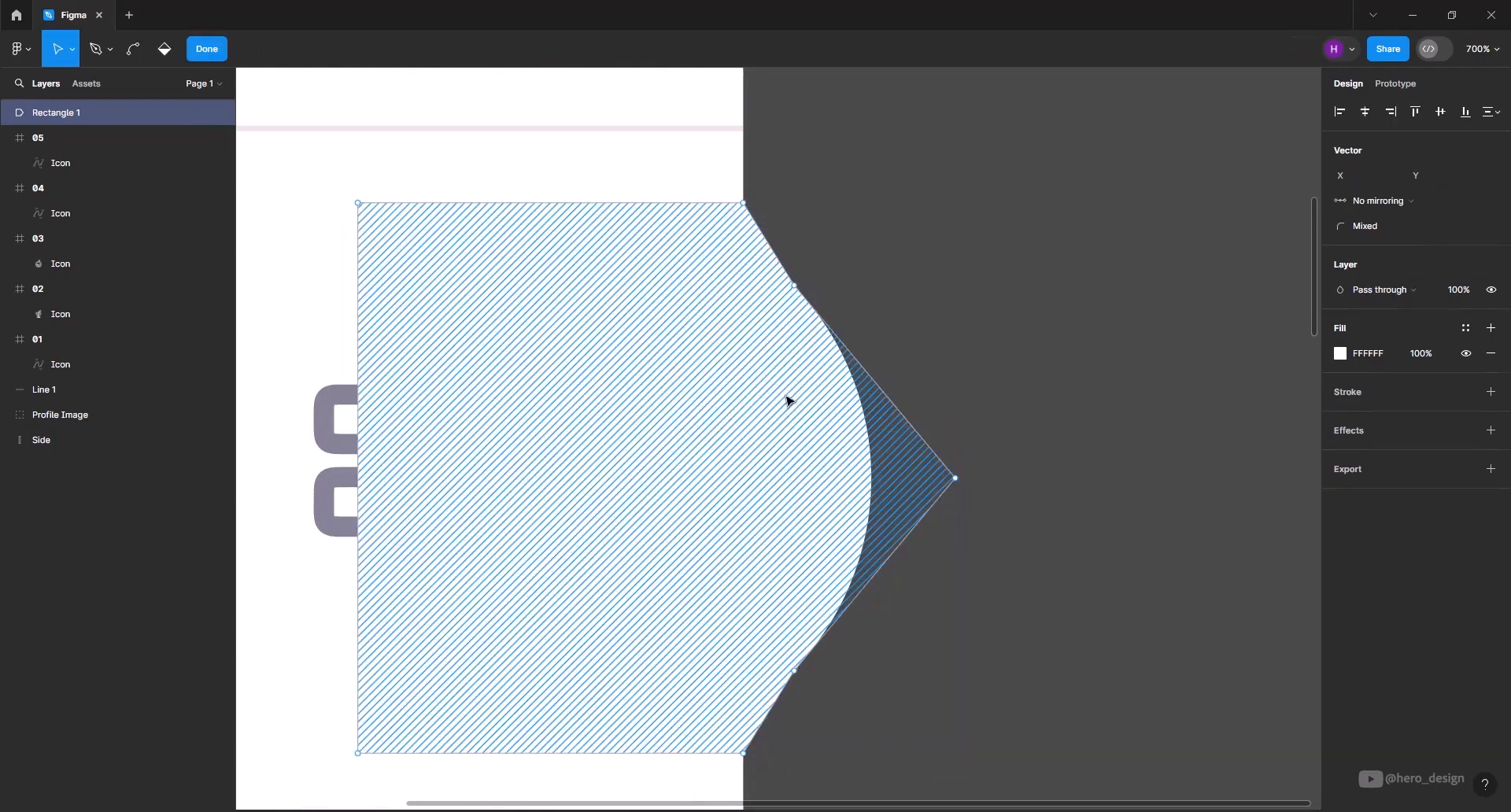
drag(840, 266, 781, 303)
key(shift+Left)
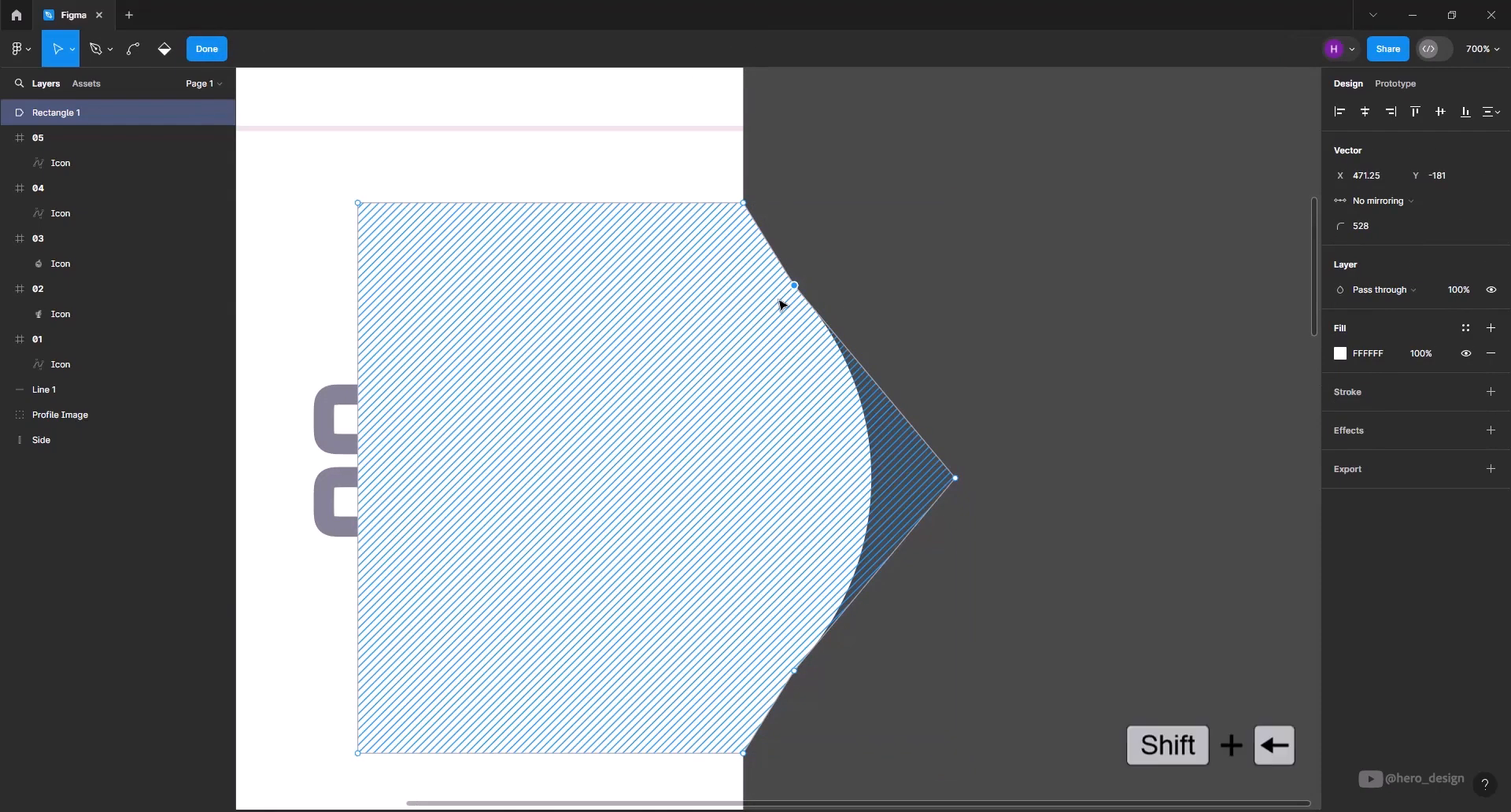
key(shift+Left)
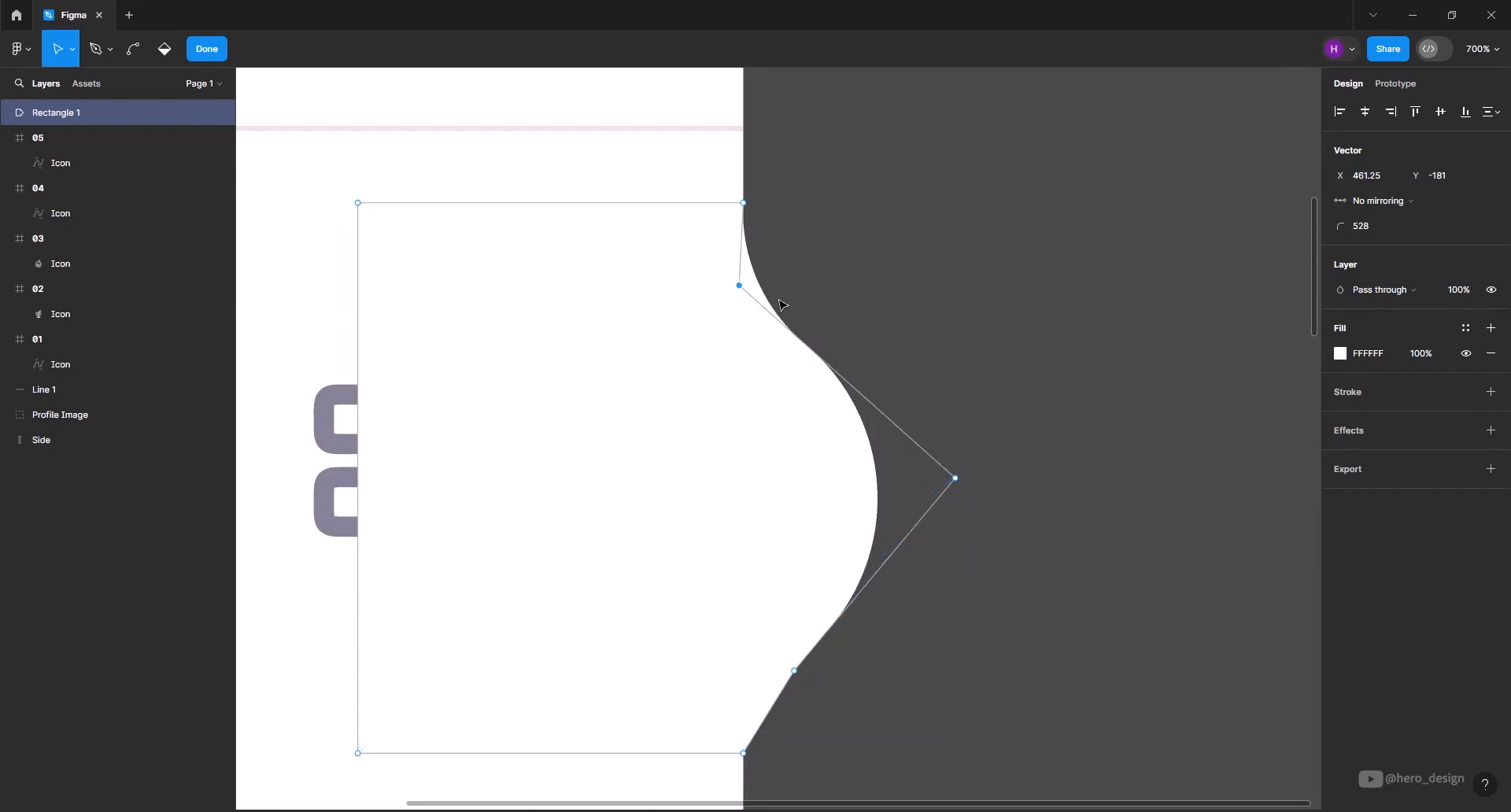
drag(836, 706, 782, 647)
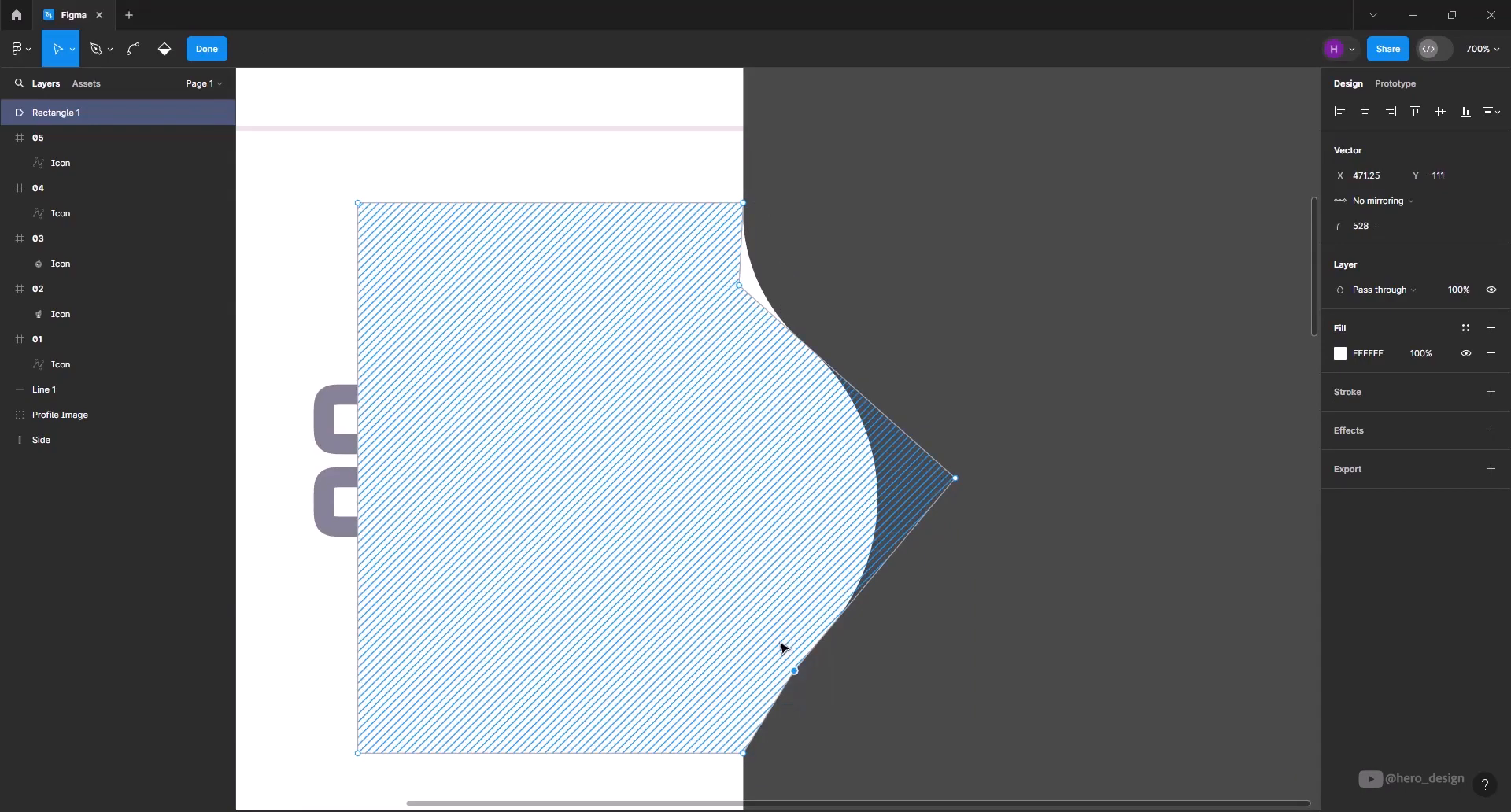
key(shift+Left)
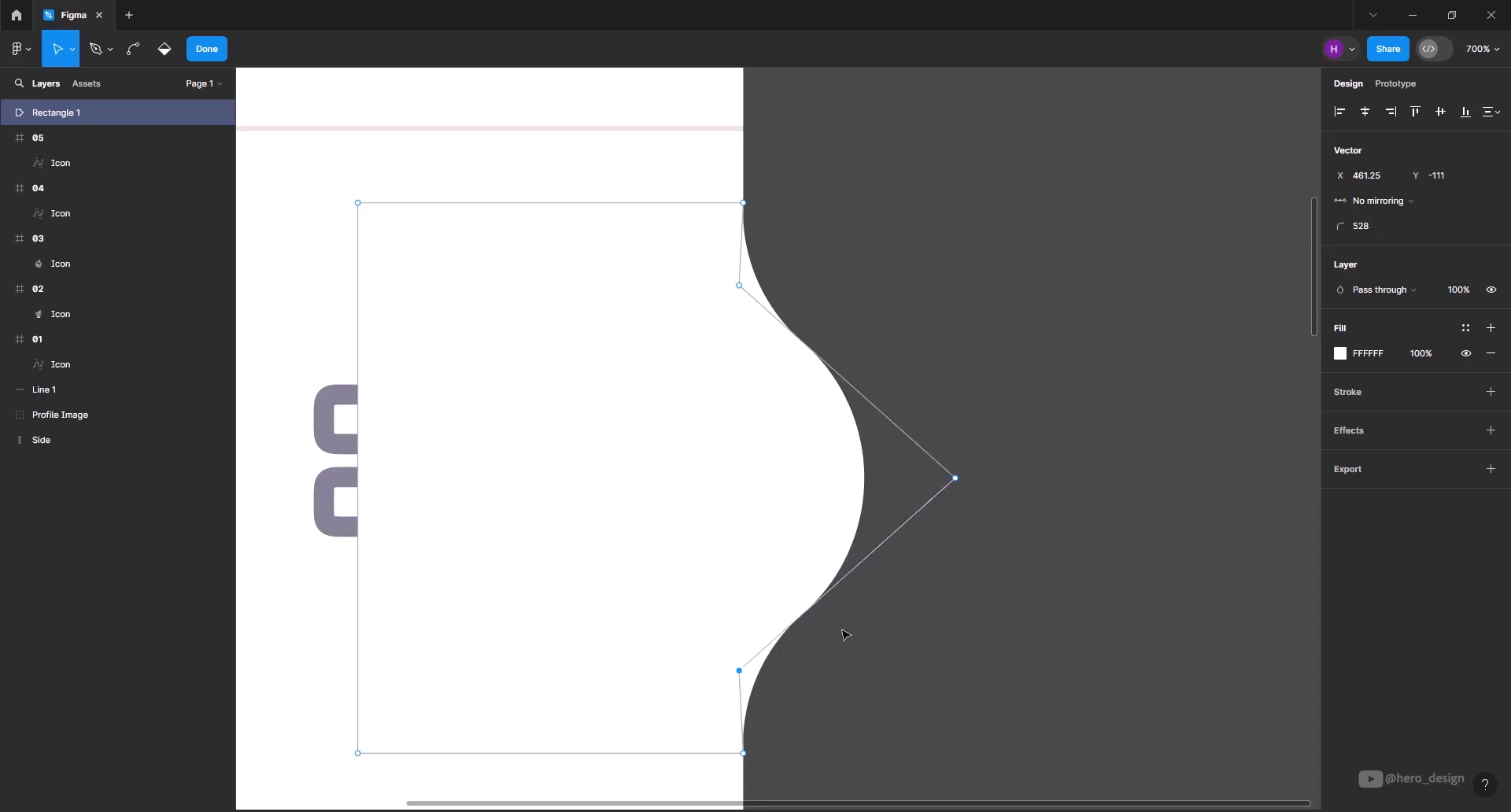
Move the bulge's tip point 20 left to X 480.5, then finish editing and deselect the shape
drag(1032, 403, 929, 519)
key(shift+Left)
key(shift+Left)
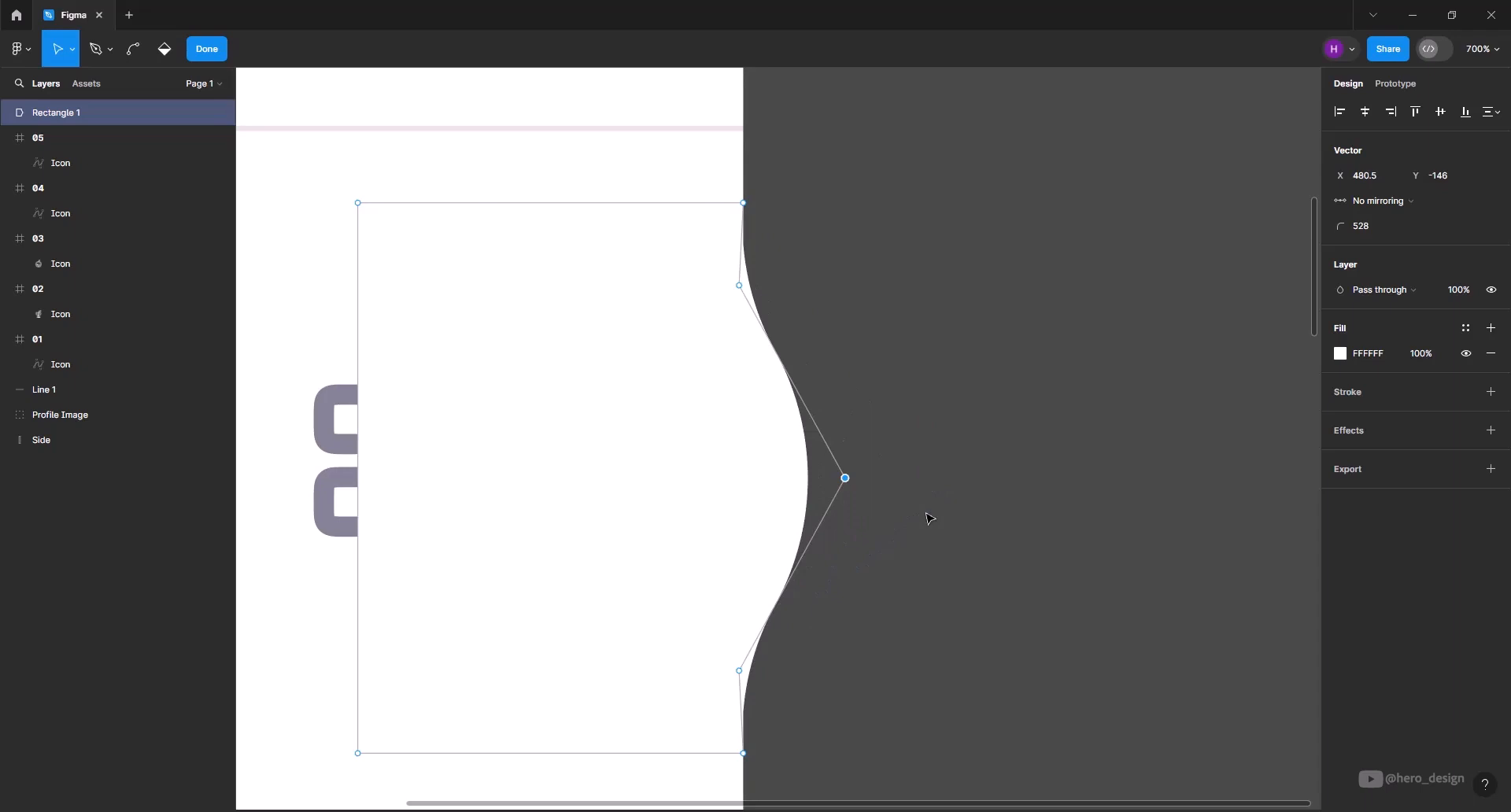
click(209, 50)
click(939, 330)
Draw a circle inside the bulge to the right of the grid icon and set its size to 52 × 52
scroll(866, 293, down, 6)
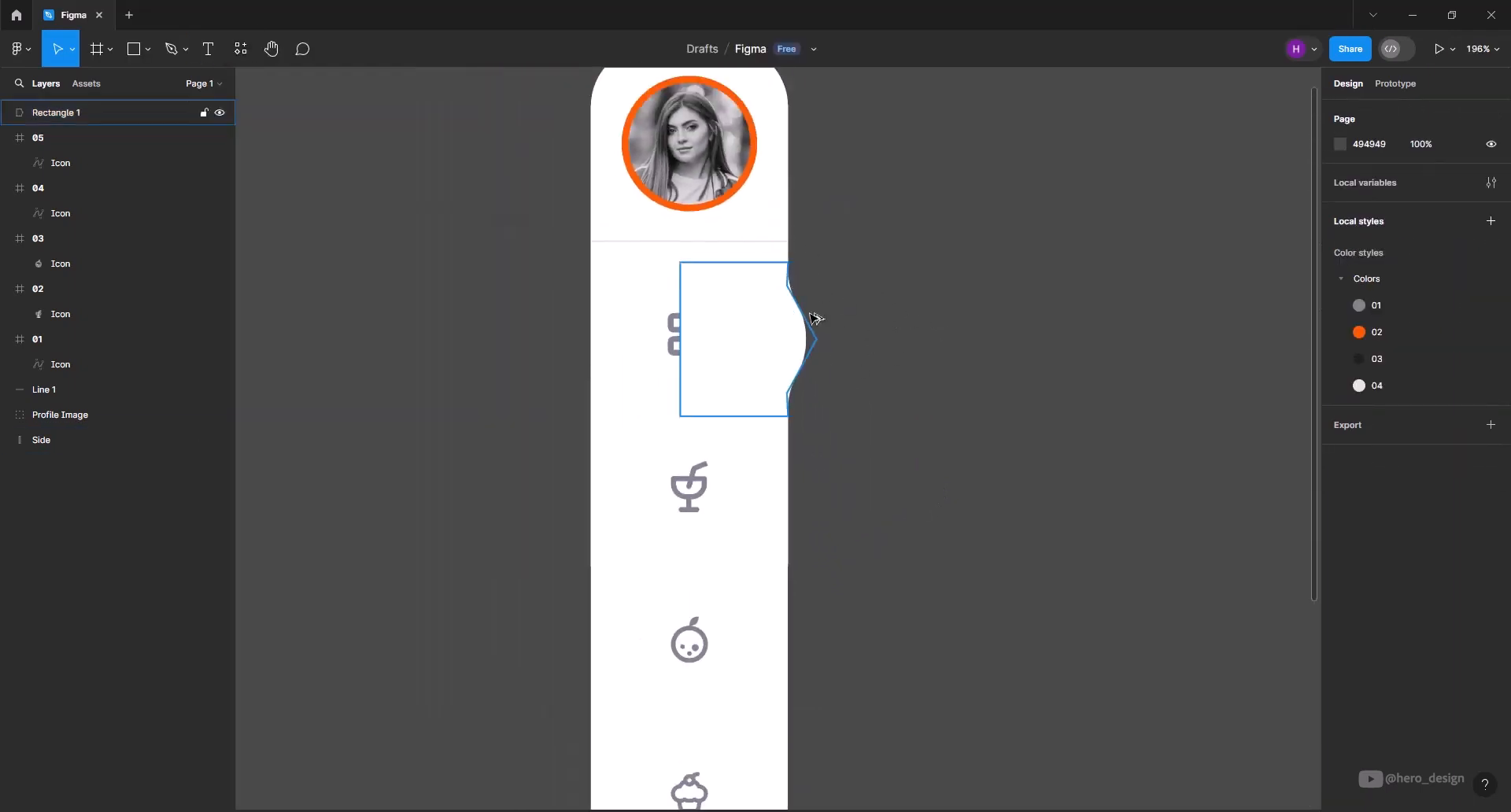
scroll(895, 377, up, 4)
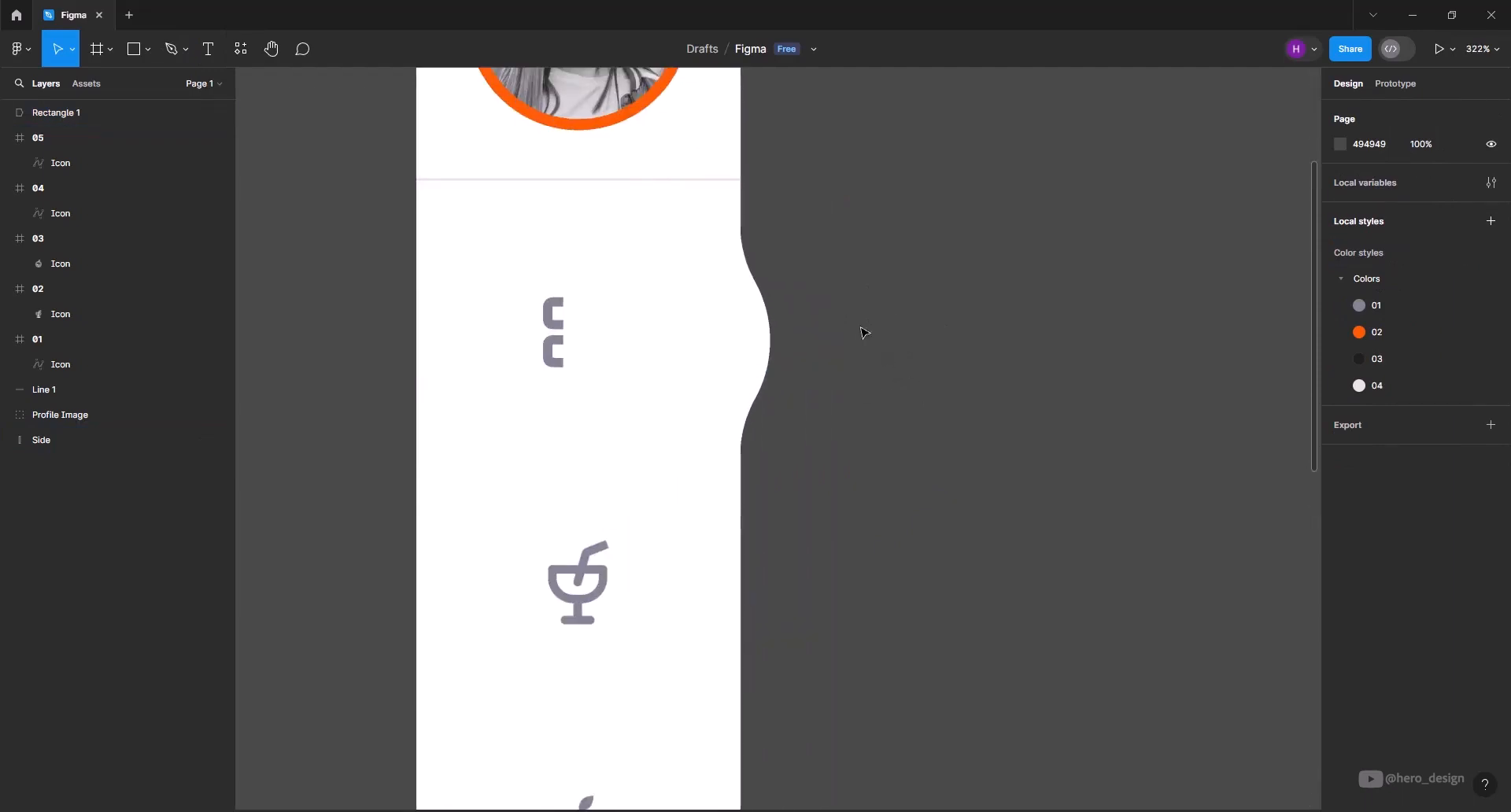
scroll(861, 330, down, 2)
scroll(851, 332, up, 3)
scroll(851, 332, down, 1)
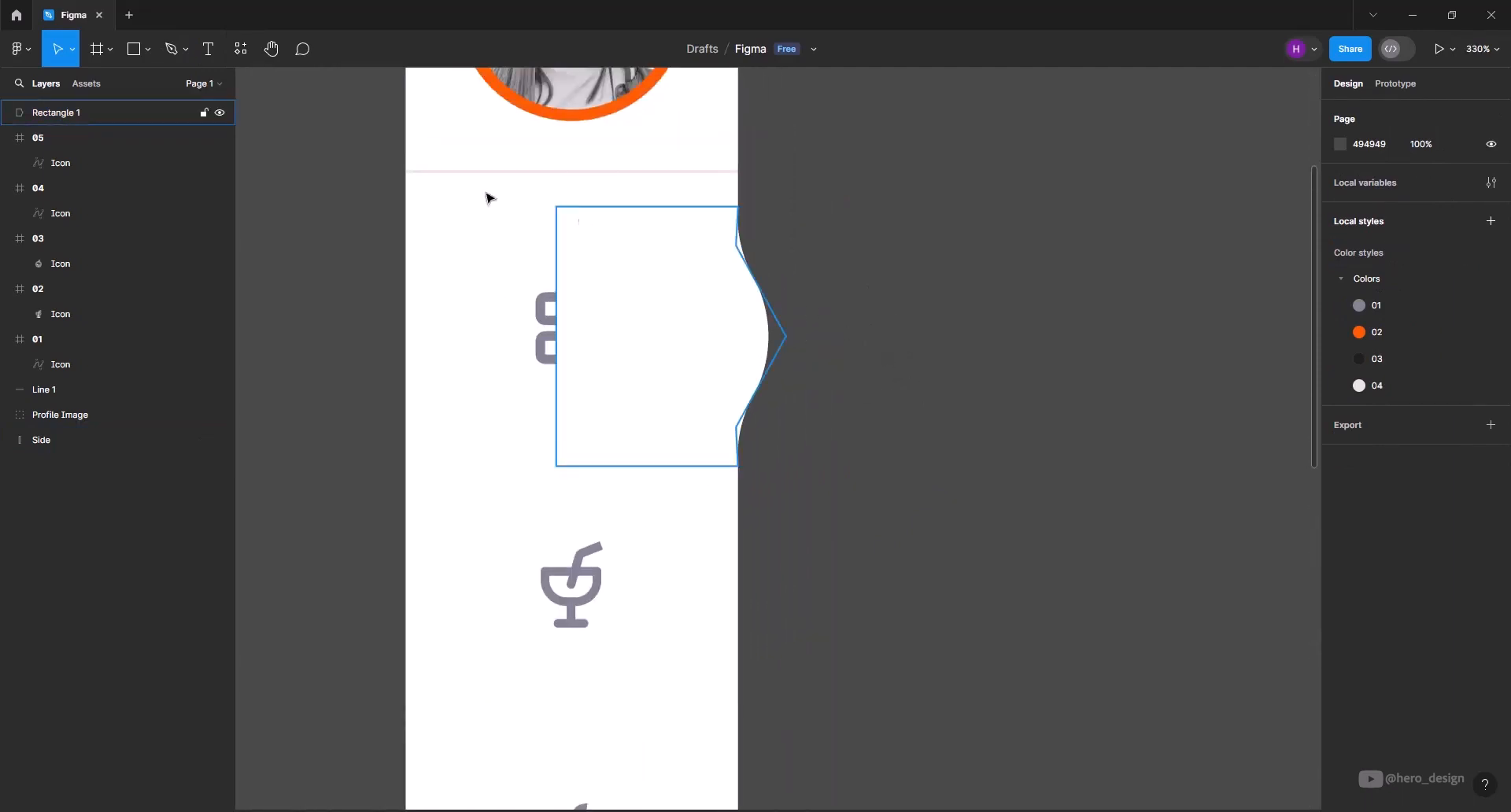
click(148, 48)
click(107, 144)
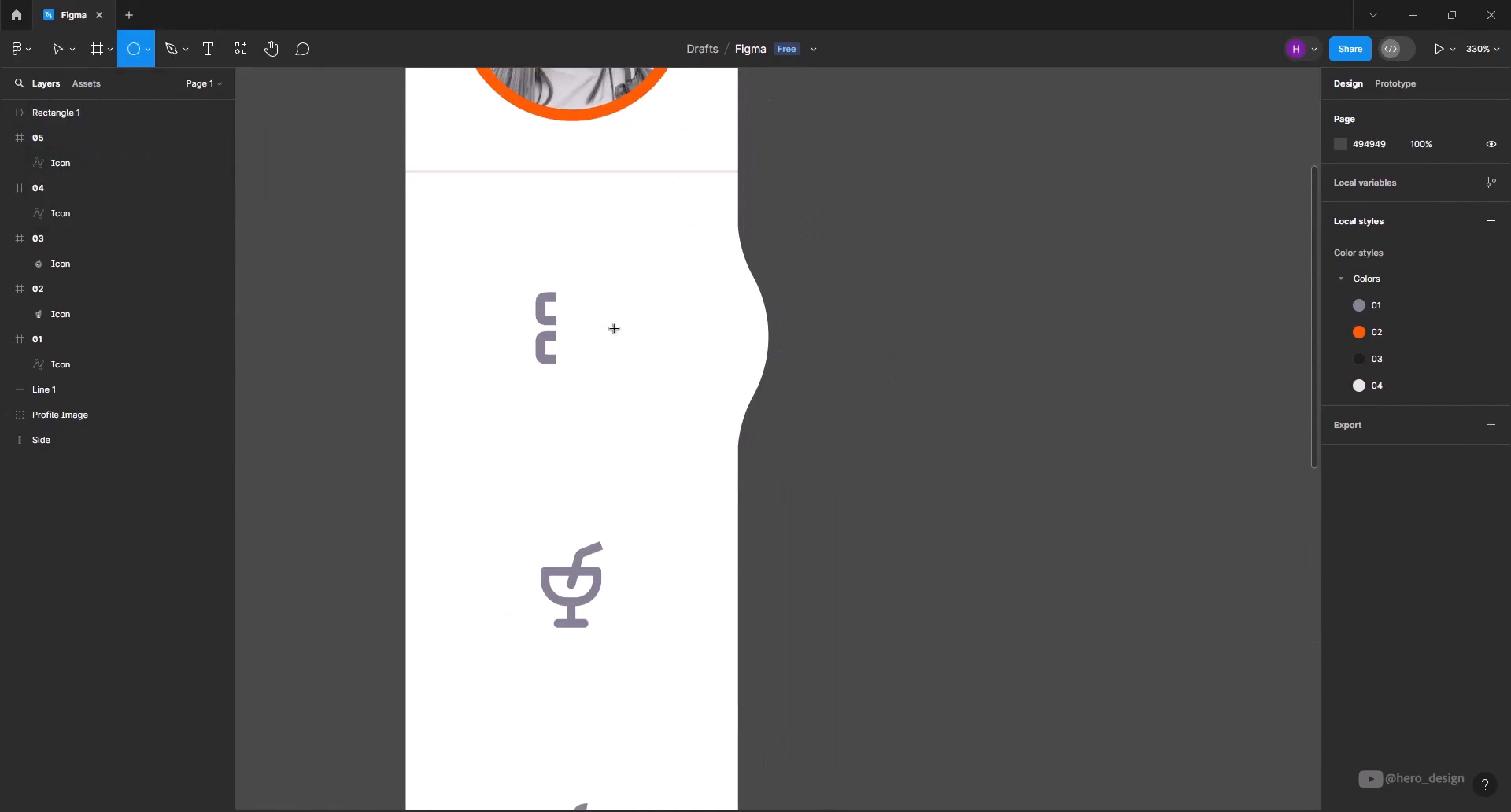
drag(615, 274, 742, 391)
scroll(736, 378, up, 1)
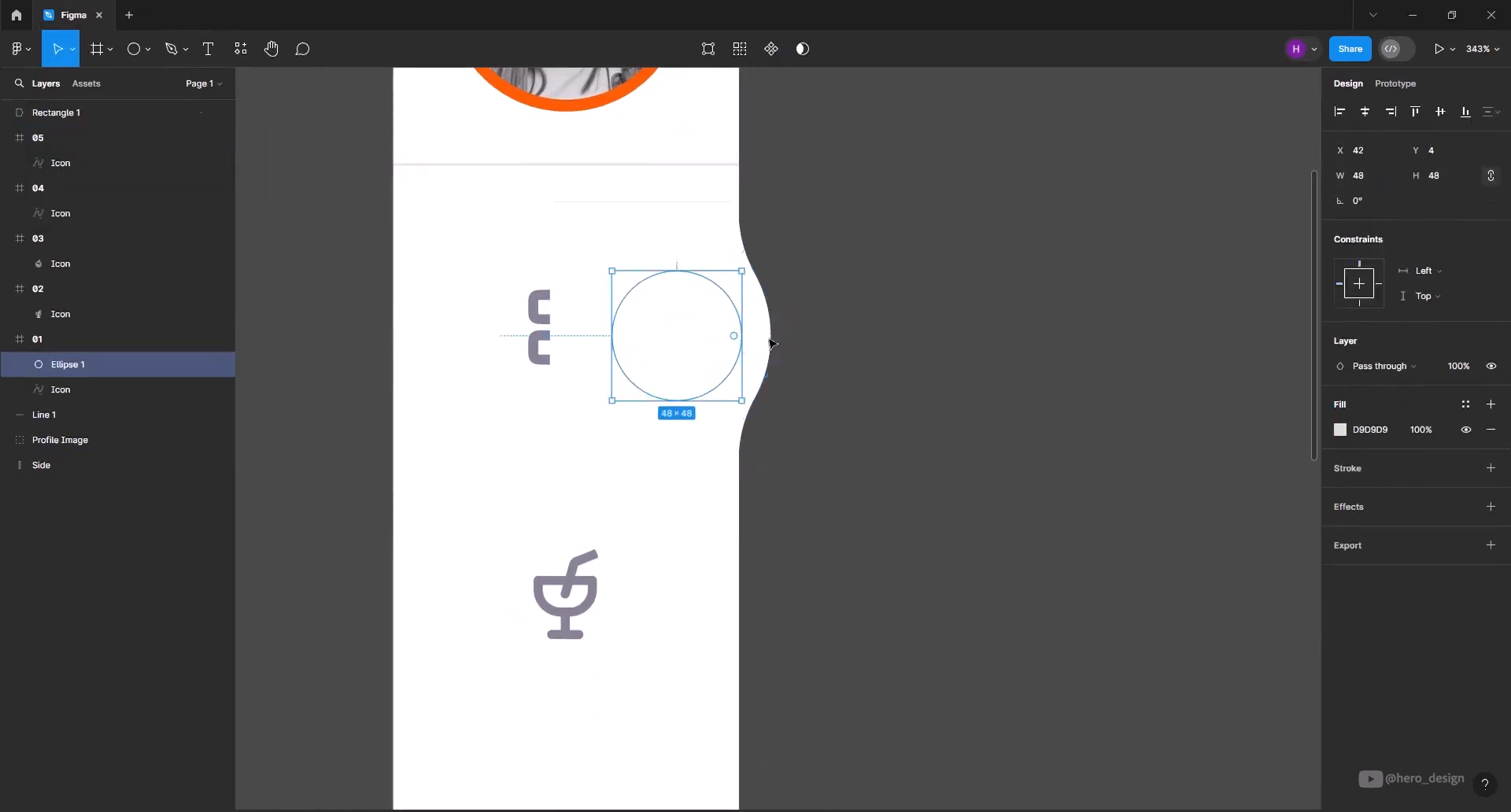
click(1381, 177)
text(52)
key(Return)
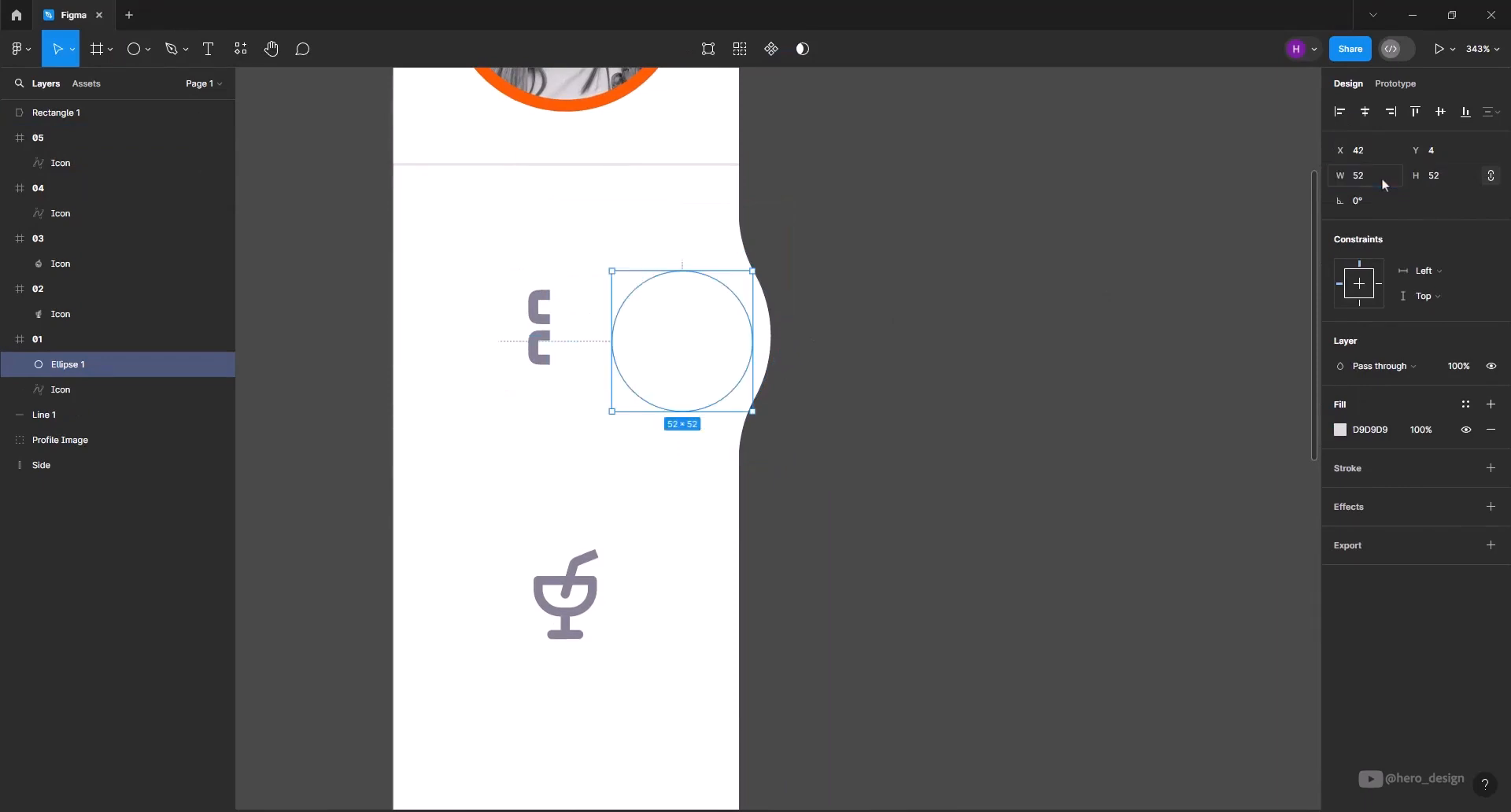
Fill the circle with color style 03 and move it out of frame 01 to the front of the layer order
click(1466, 405)
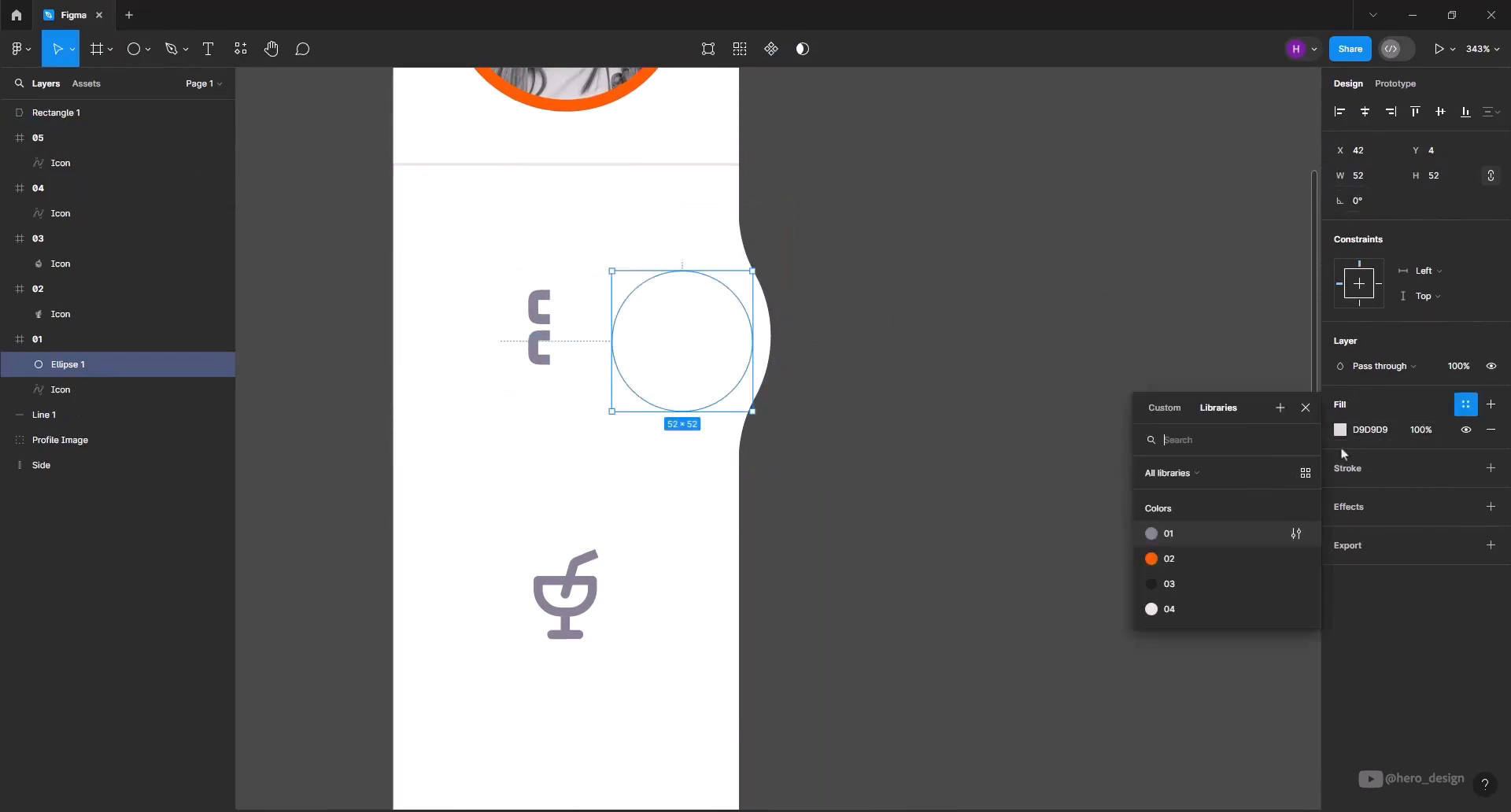
click(1188, 583)
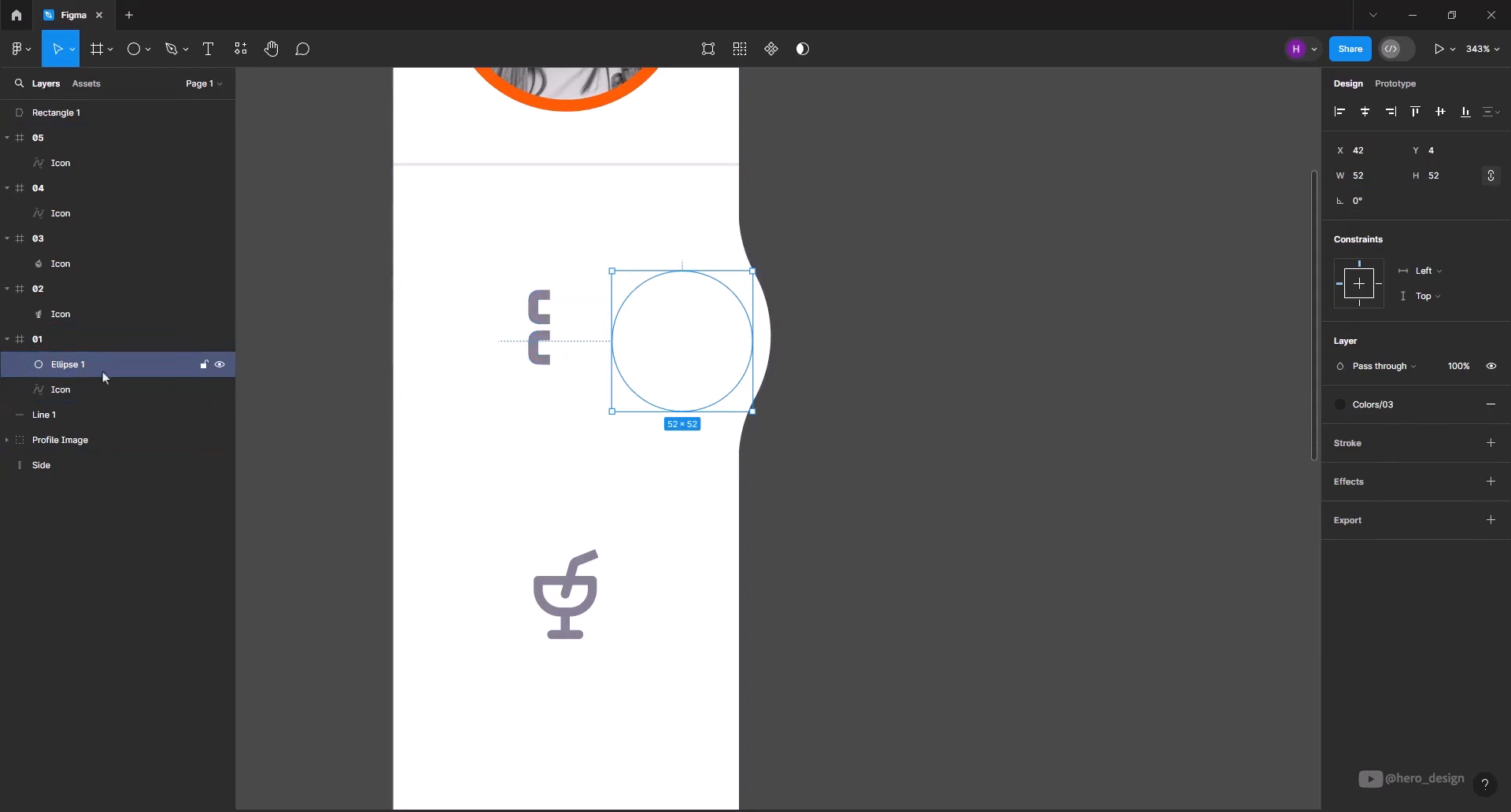
drag(72, 366, 84, 100)
drag(82, 100, 83, 103)
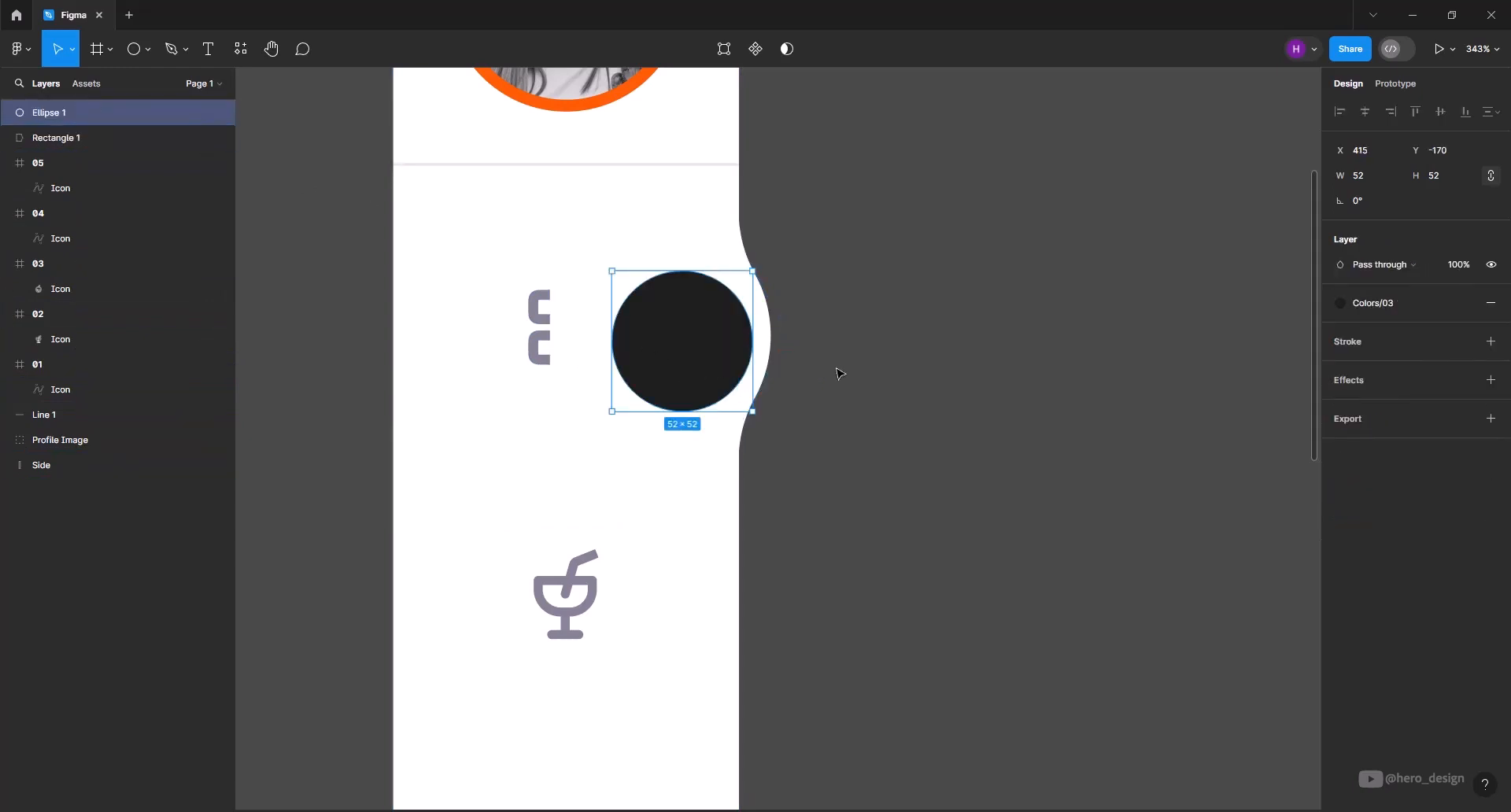
drag(713, 359, 710, 353)
click(786, 485)
scroll(786, 486, up, 5)
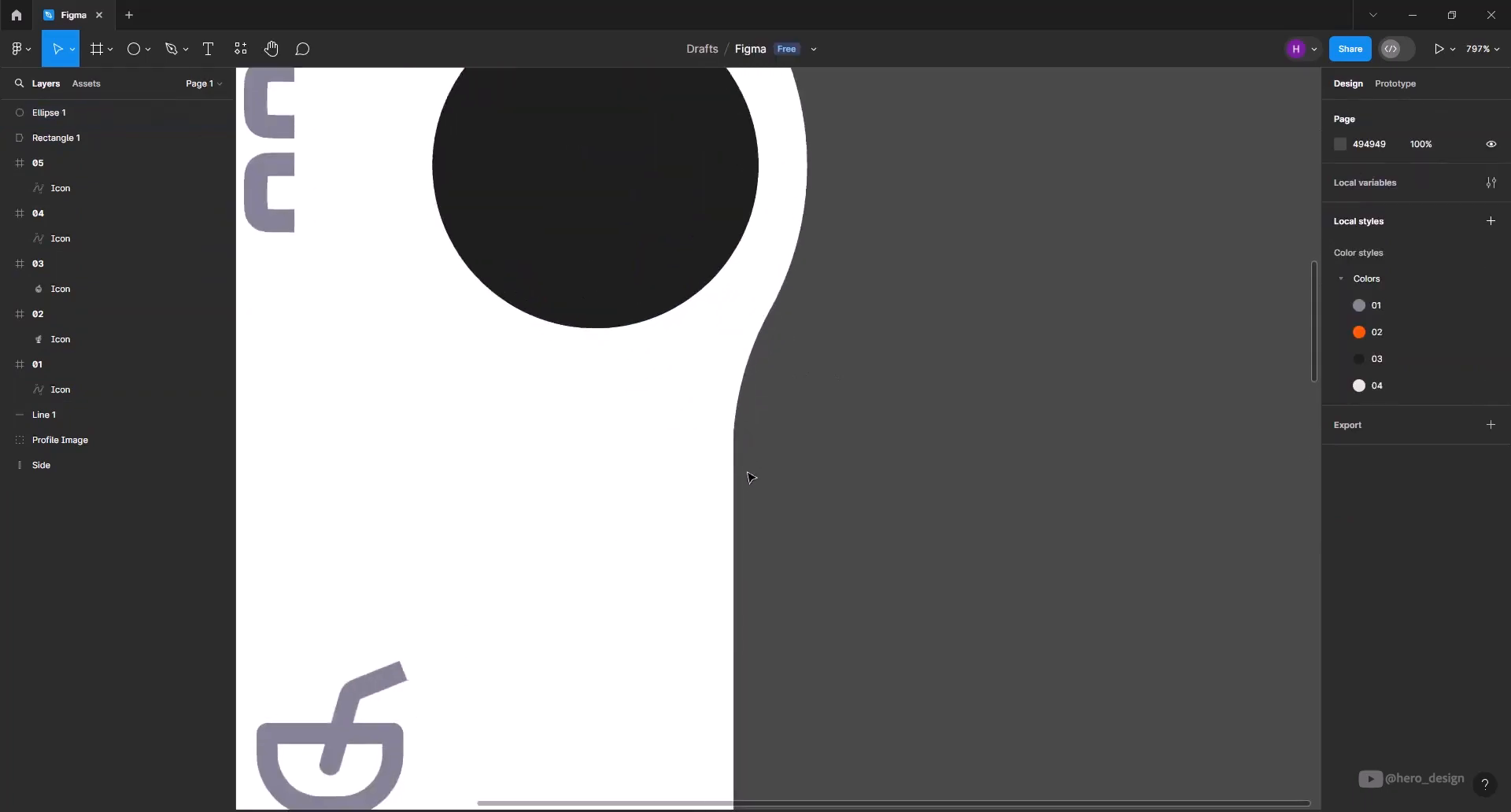
scroll(748, 473, down, 4)
scroll(967, 405, down, 2)
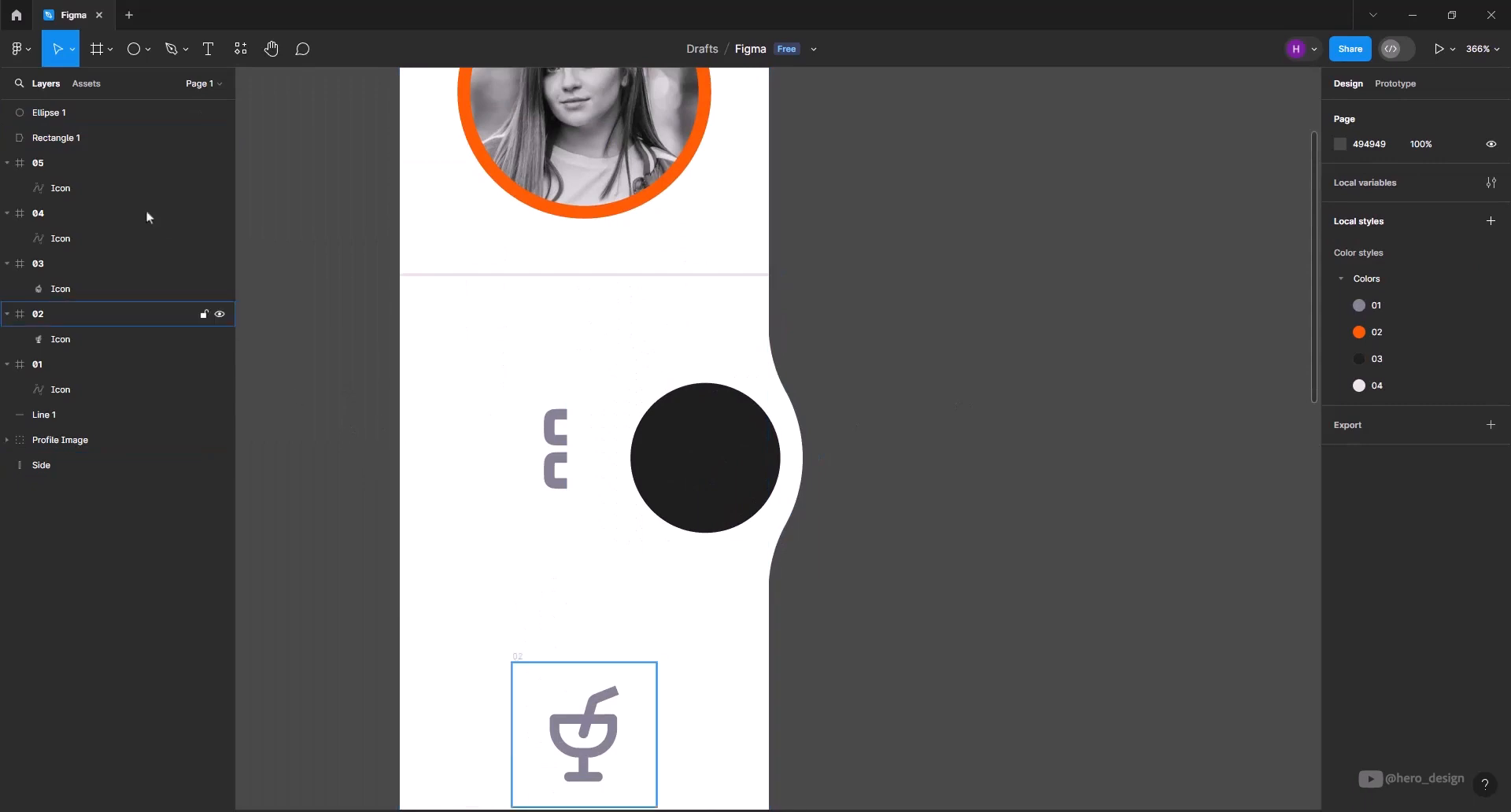
Draw an 8 × 35 rectangle against the outside of the sidebar's left edge, level with the grid icon
click(148, 48)
click(118, 85)
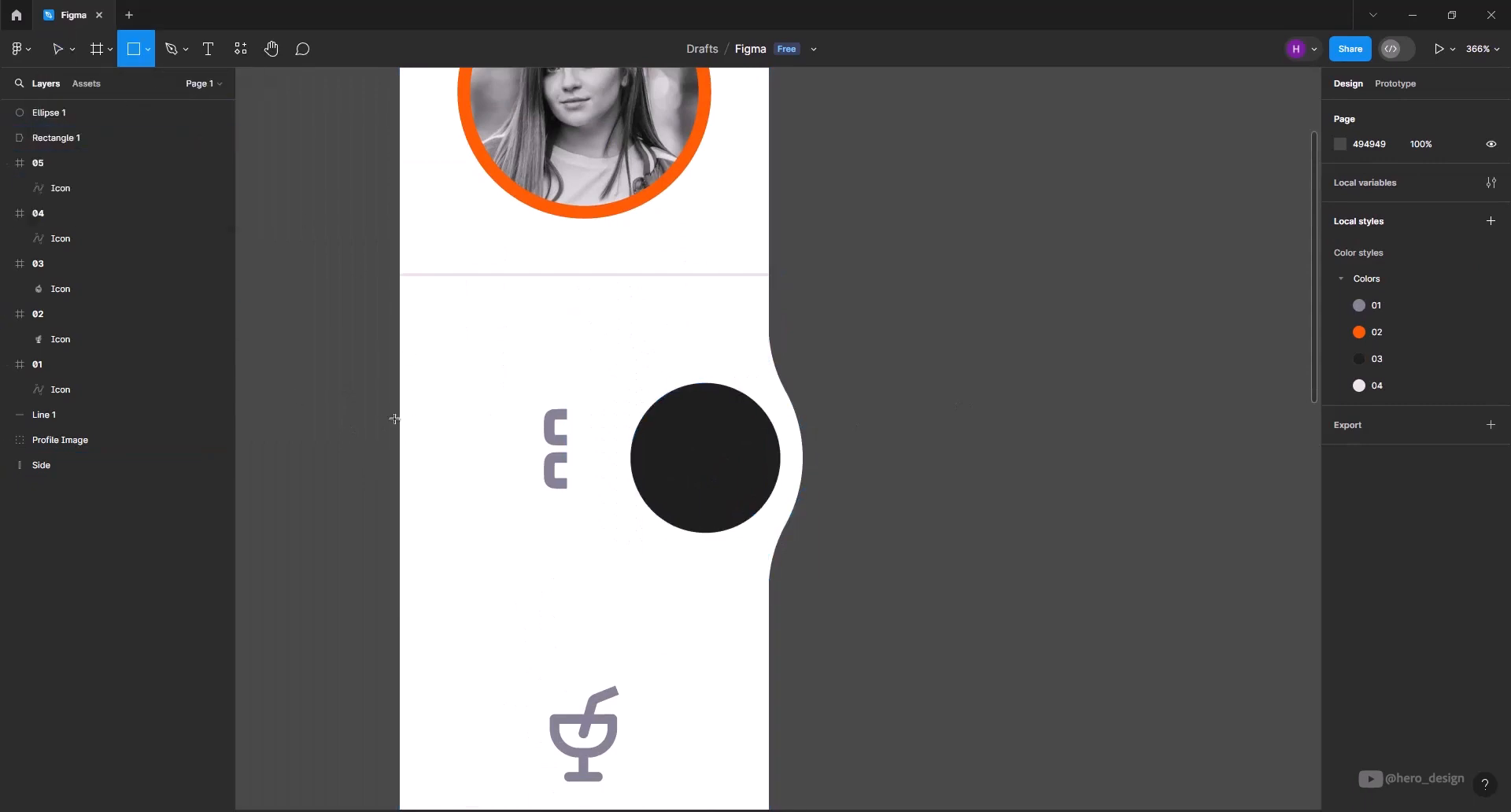
drag(379, 424, 404, 519)
scroll(383, 467, up, 5)
drag(362, 449, 377, 450)
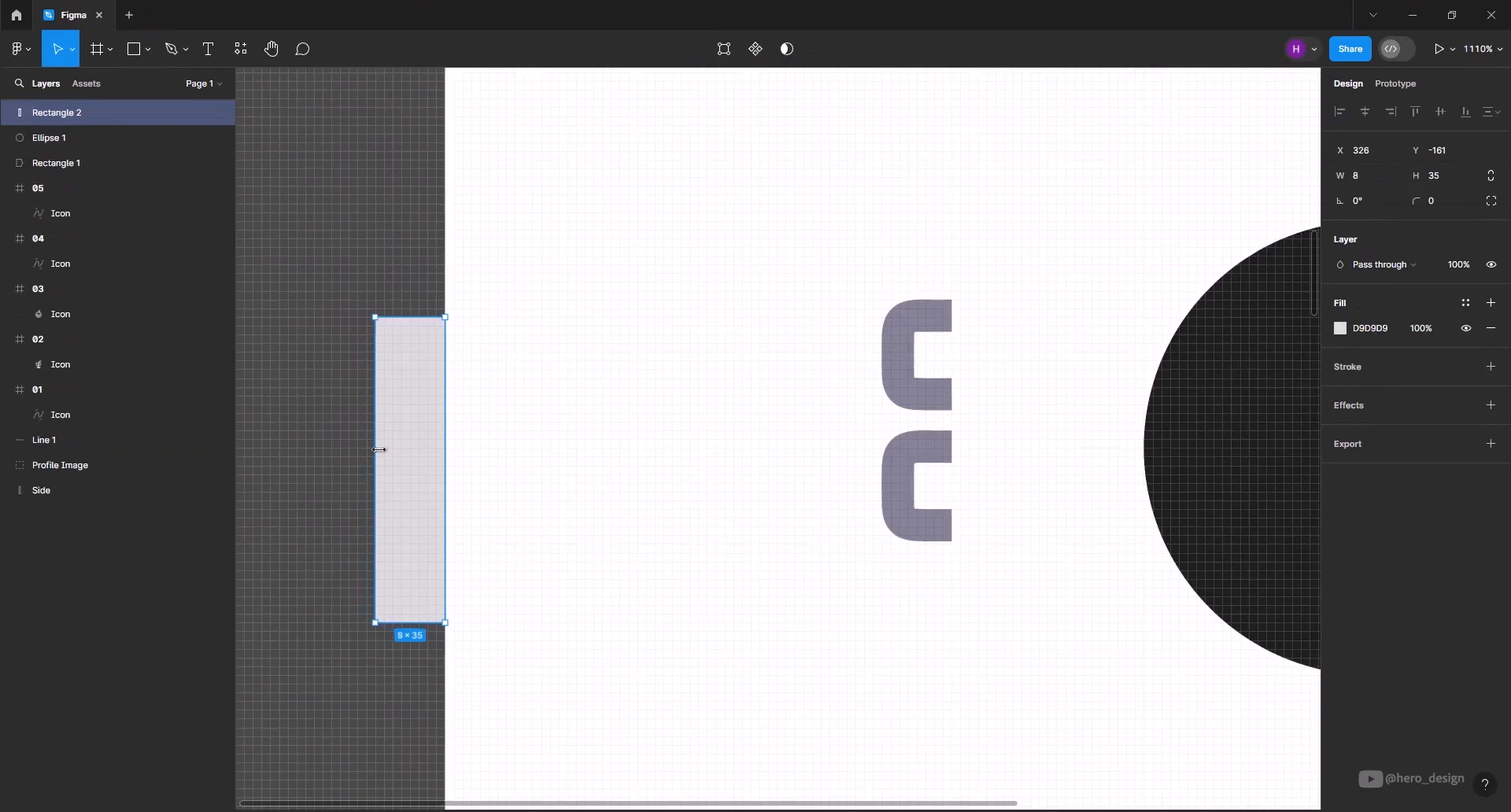
scroll(381, 450, down, 4)
scroll(389, 460, down, 2)
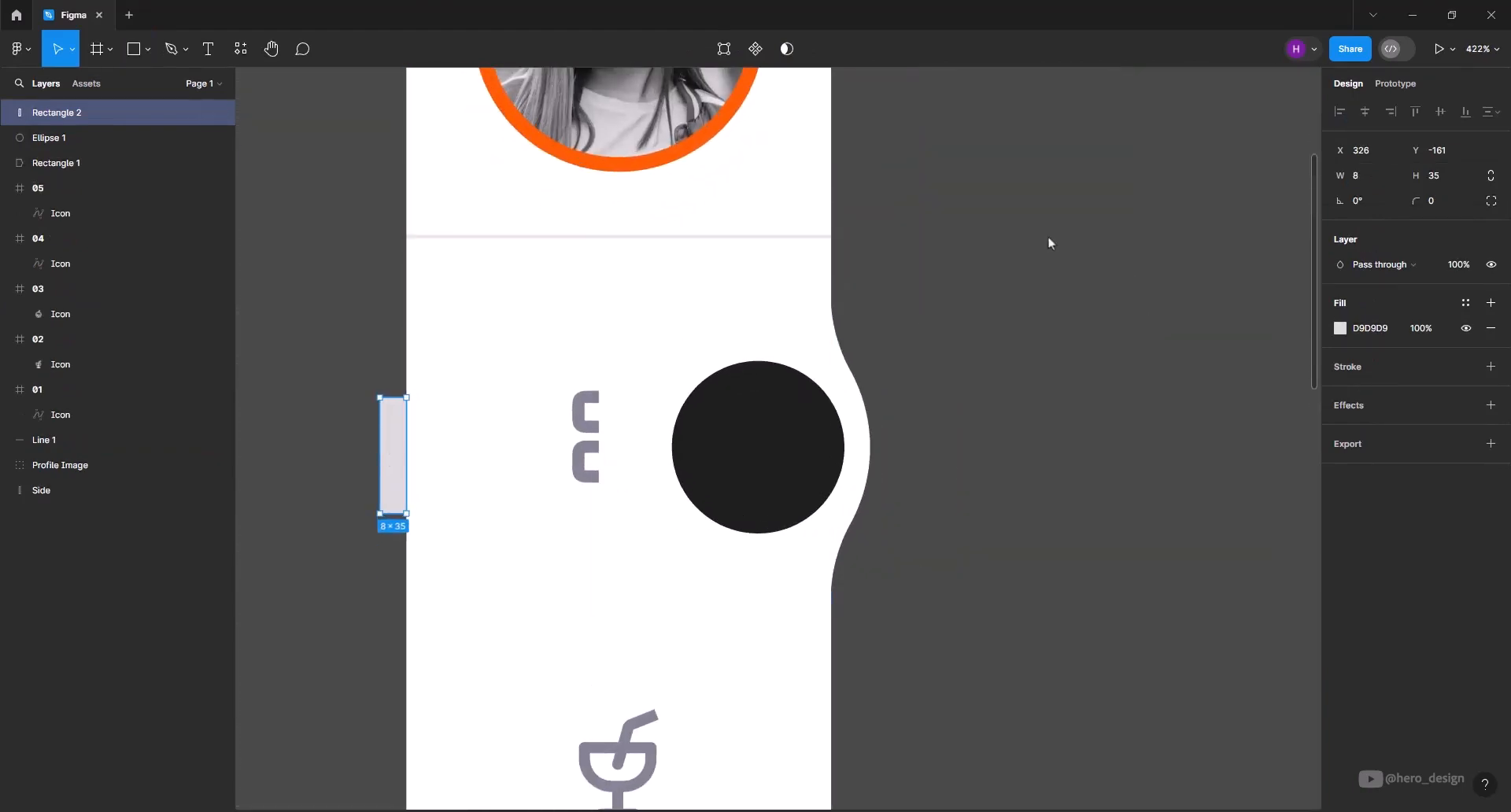
Set the small rectangle's corner radius to 22 on the left corners and 0 on both right corners
drag(1408, 205, 1484, 217)
click(1493, 202)
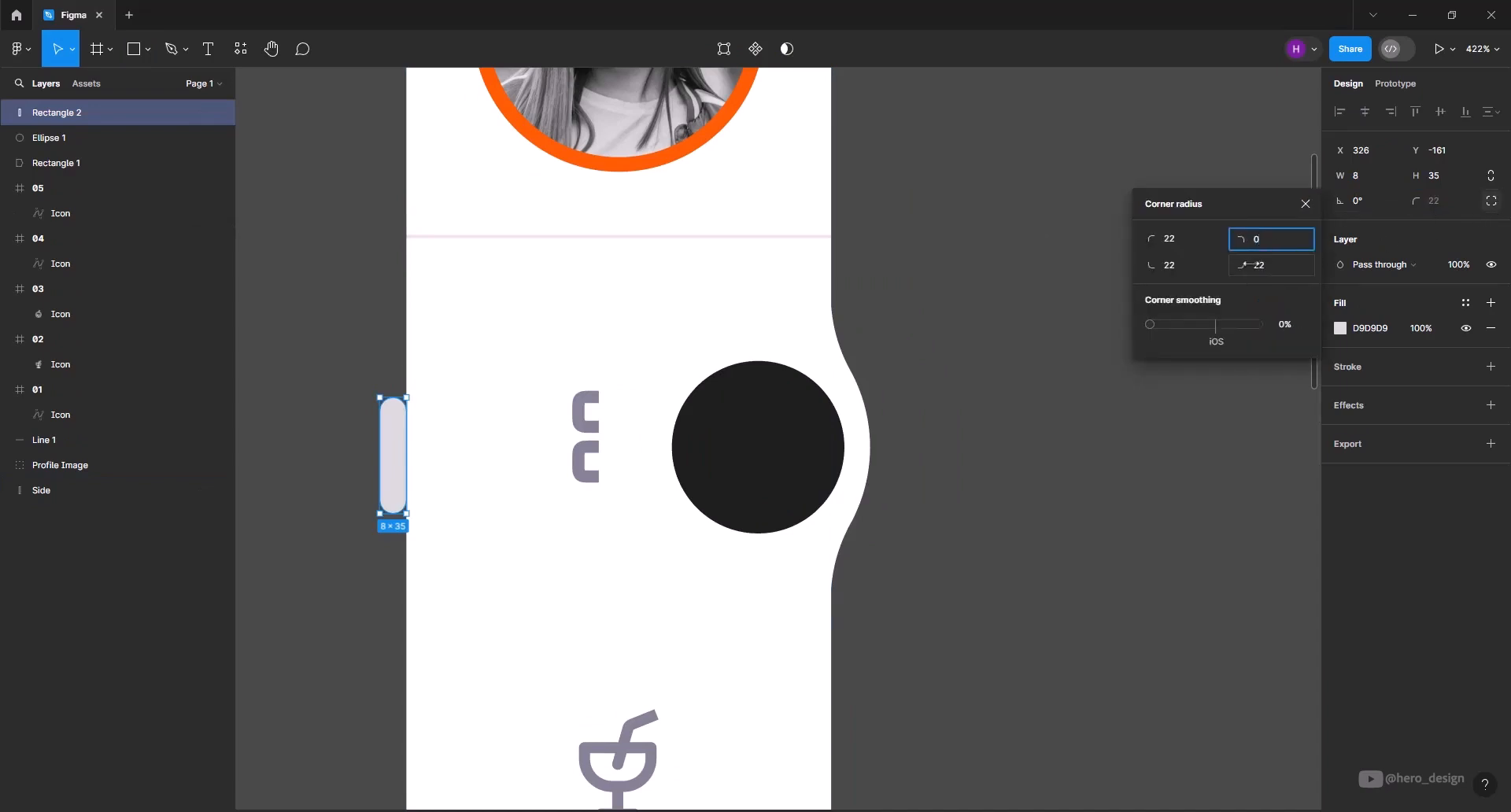
click(1269, 270)
text(0)
key(Return)
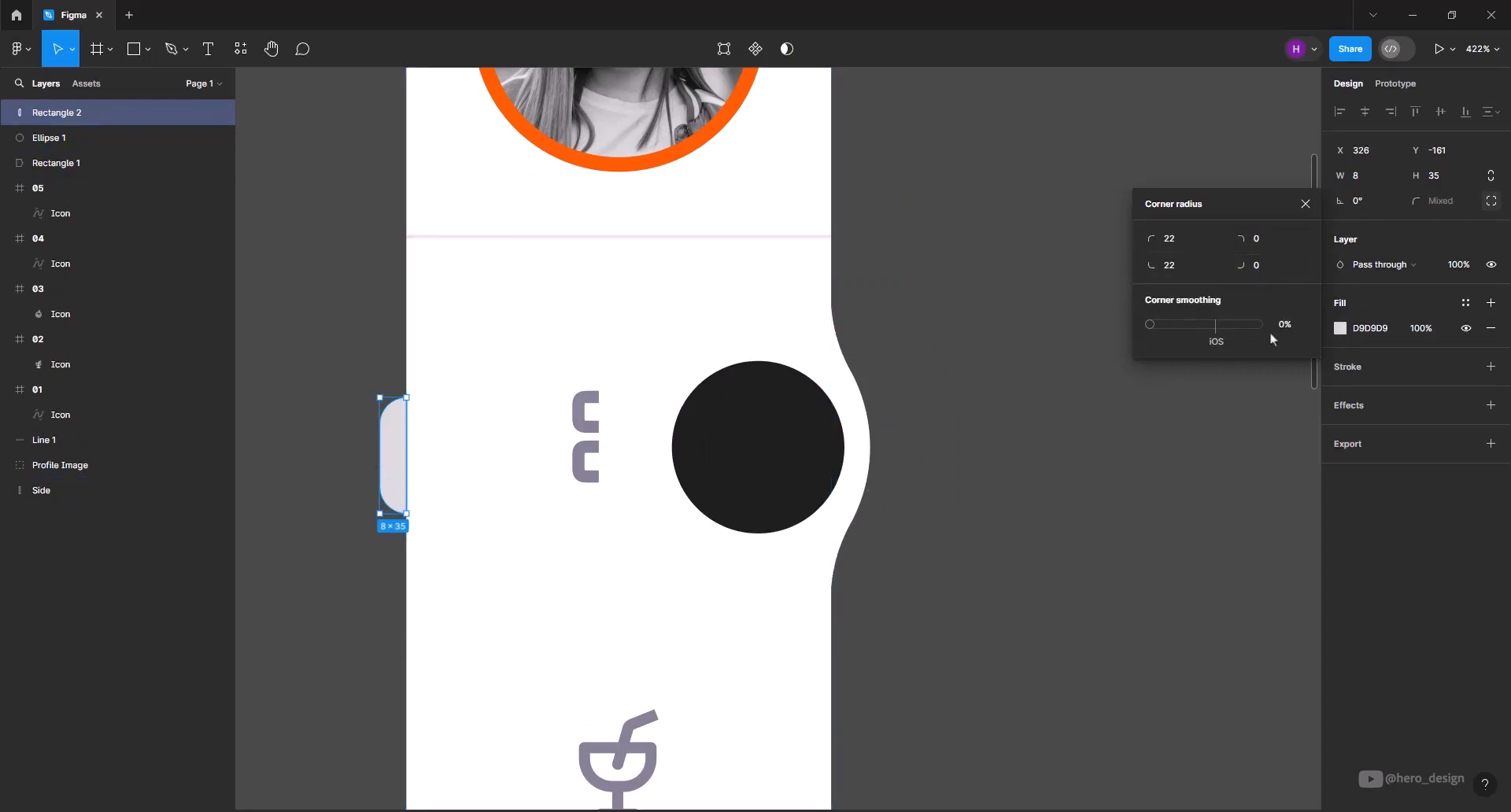
Fill the small rounded tab with color style 02 and deselect it
click(1466, 304)
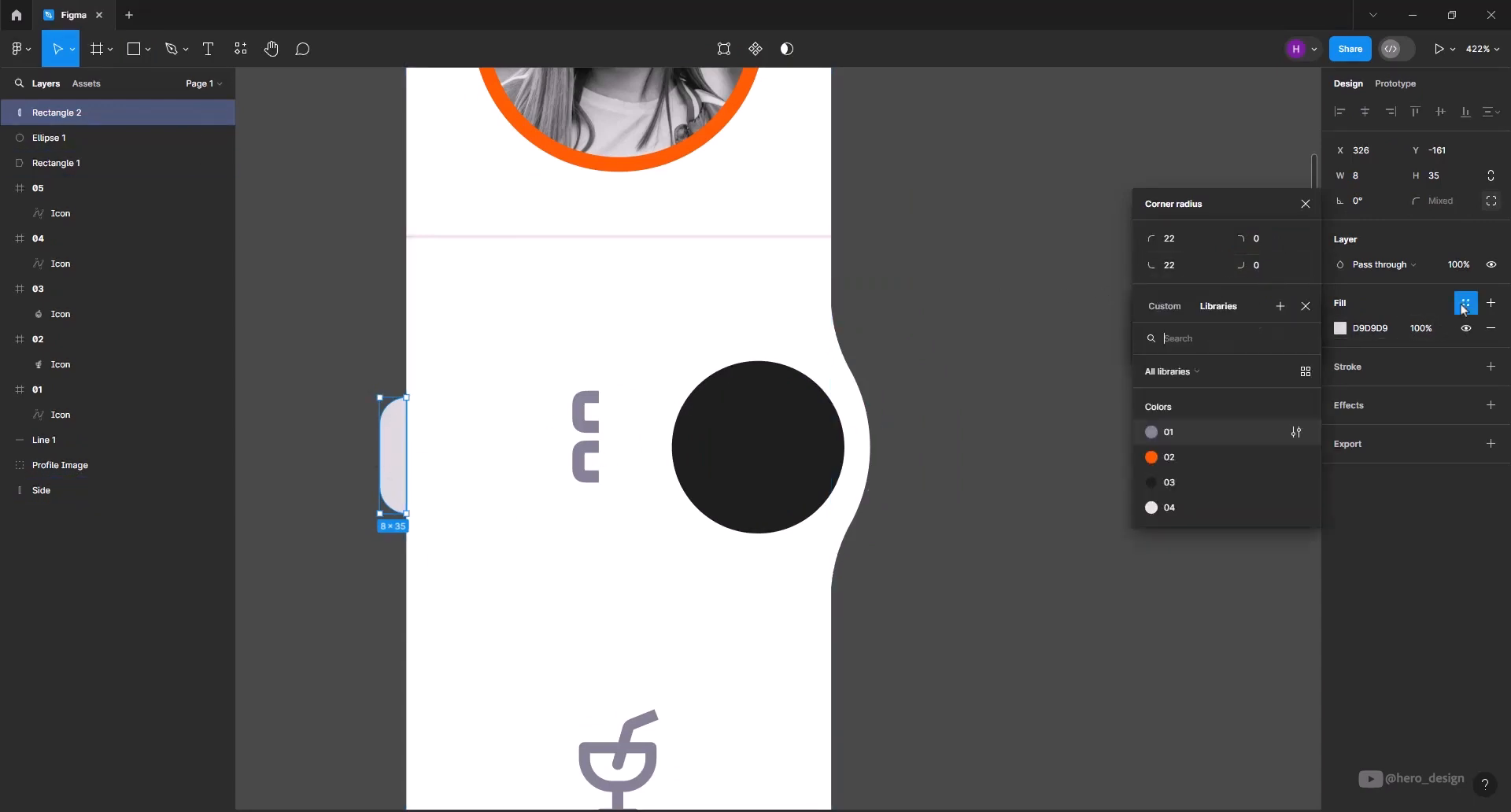
click(1188, 459)
click(1038, 471)
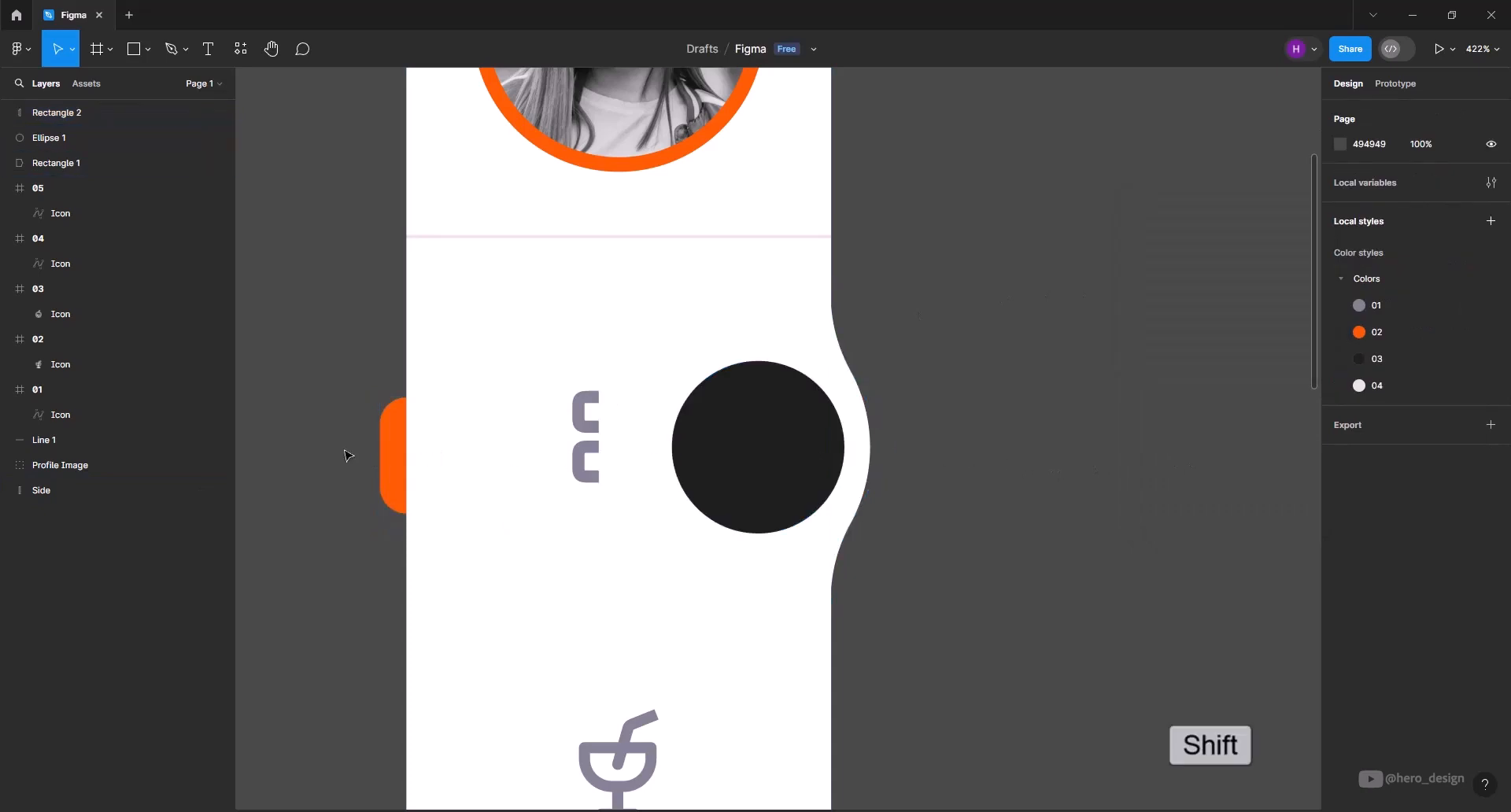
Align the orange tab, dark circle and bulge shape on their vertical centers and group the three together
shift+click(386, 452)
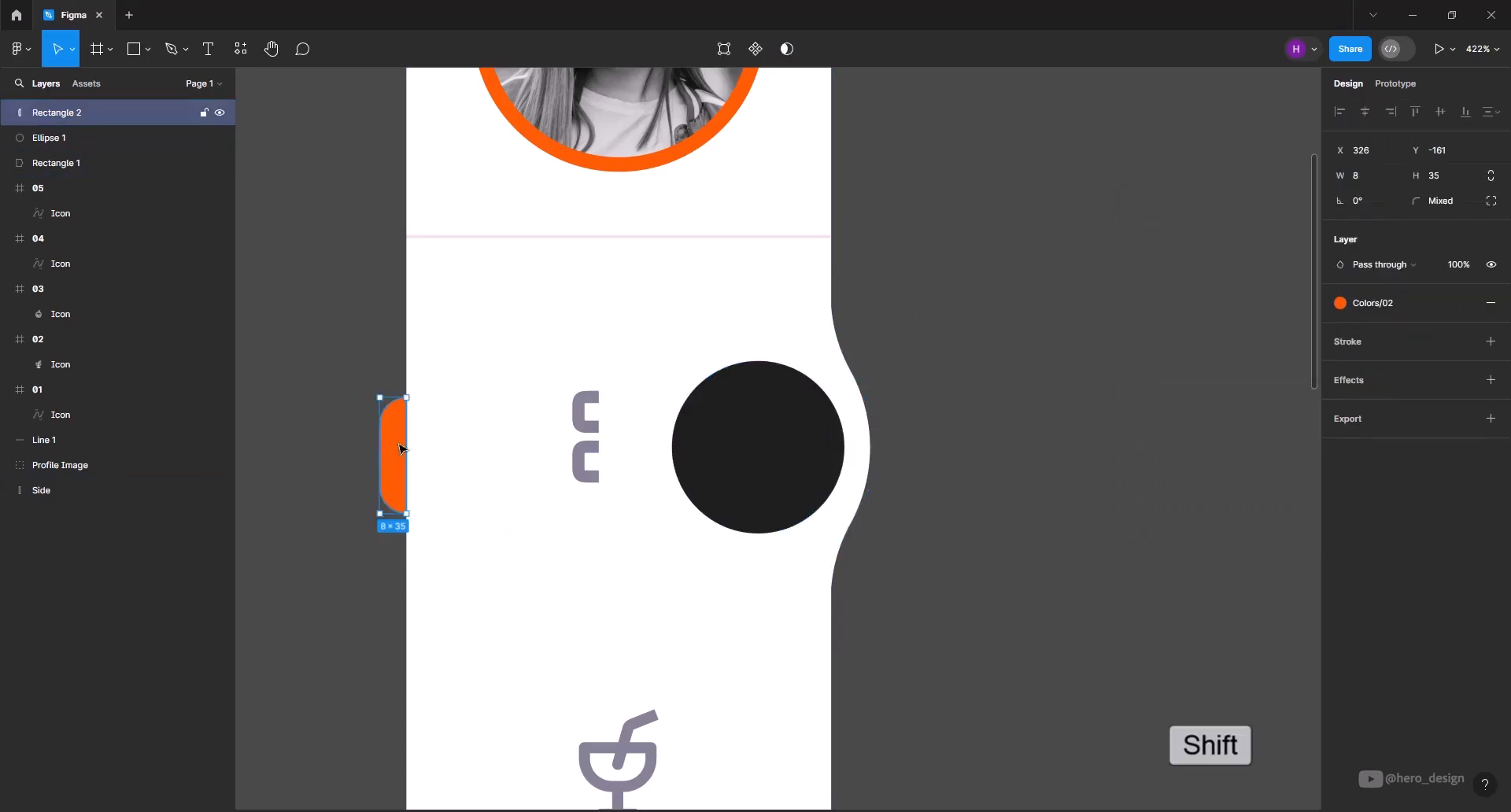
shift+click(732, 442)
shift+click(817, 351)
shift+click(814, 330)
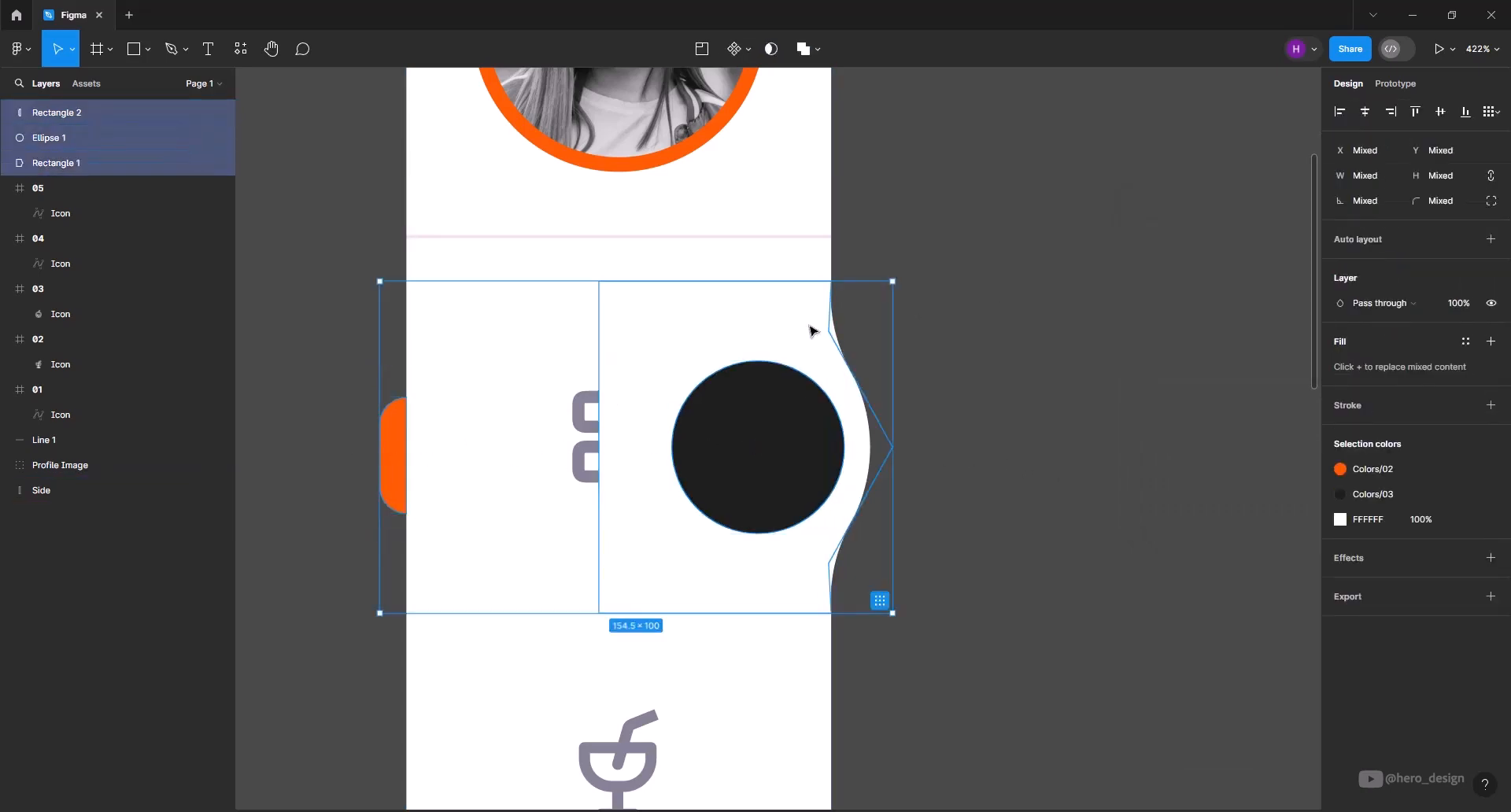
click(1446, 114)
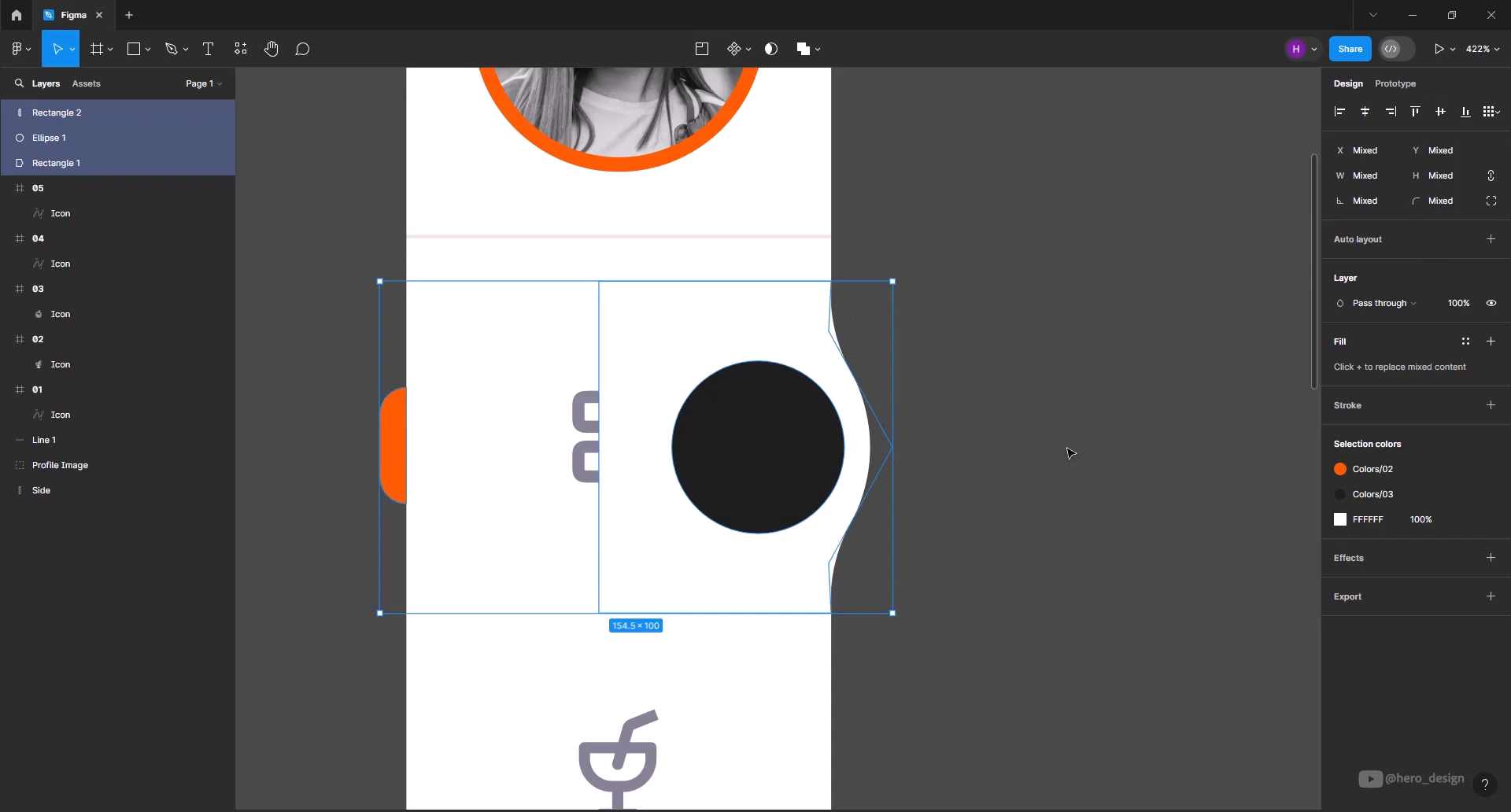
key(ctrl+g)
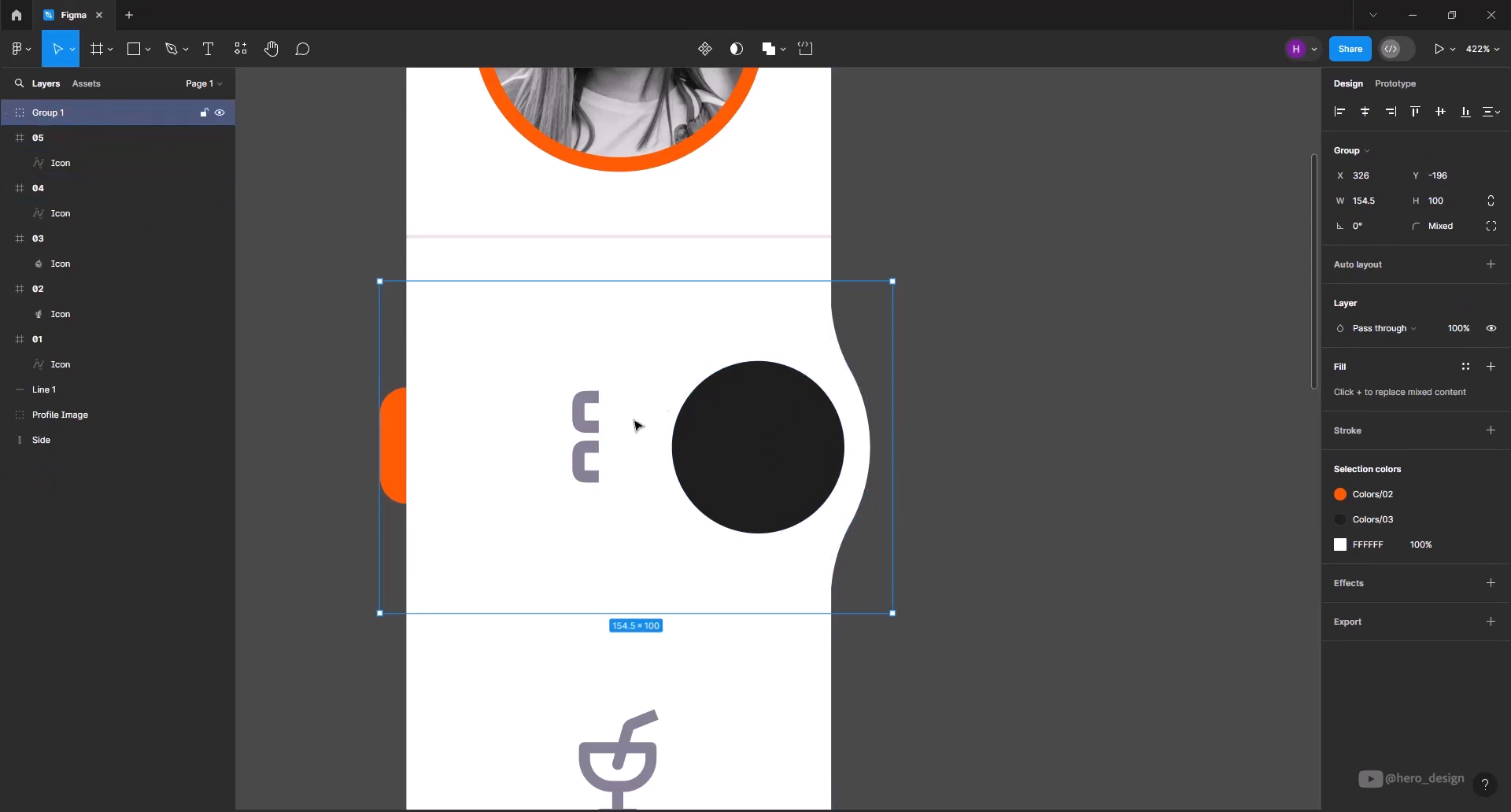
Place the highlight group below the icon frames in the layer order and move it up to Y -199
drag(82, 116, 4, 388)
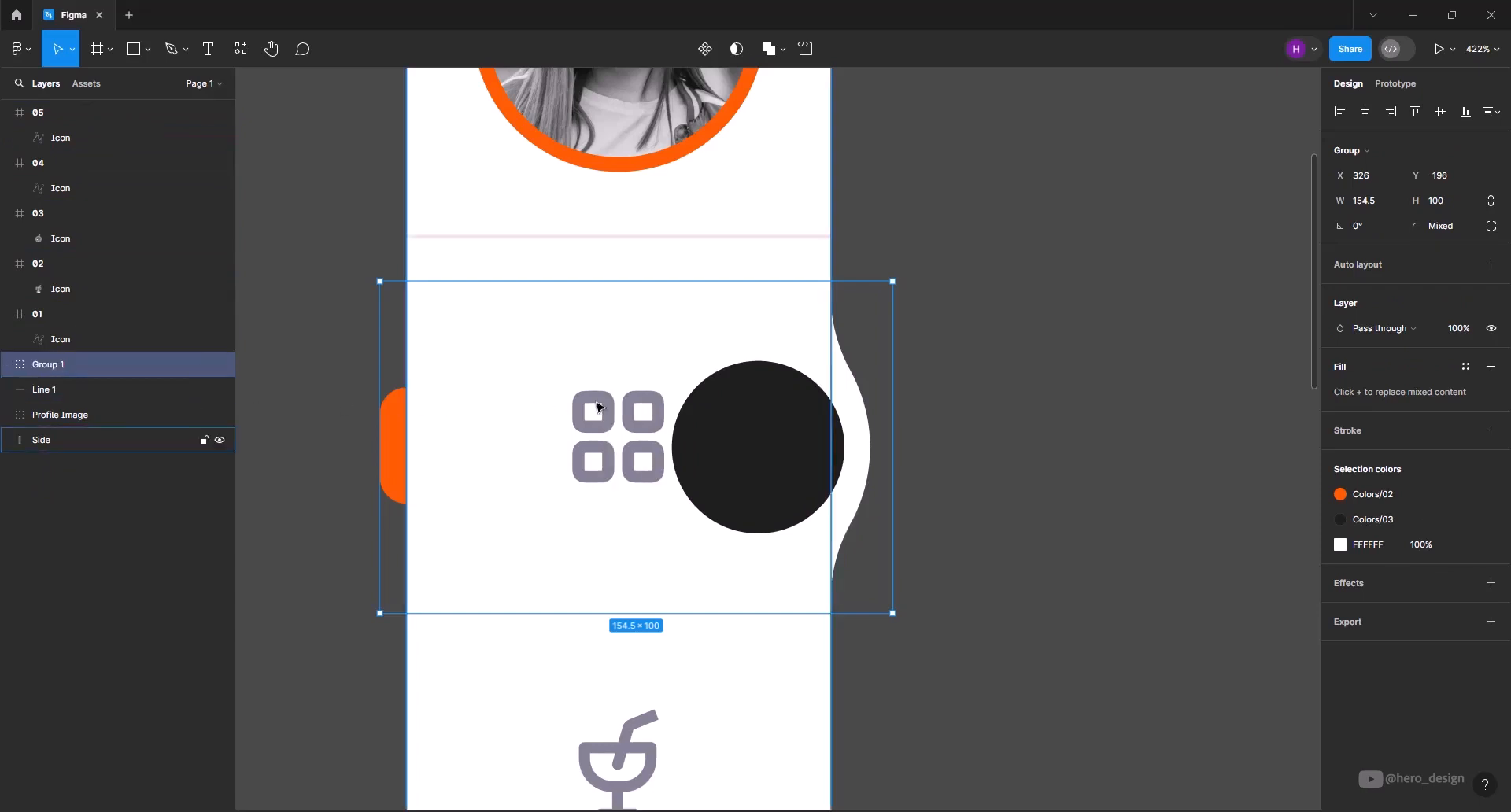
click(1100, 381)
ctrl+scroll(767, 304, down, 5)
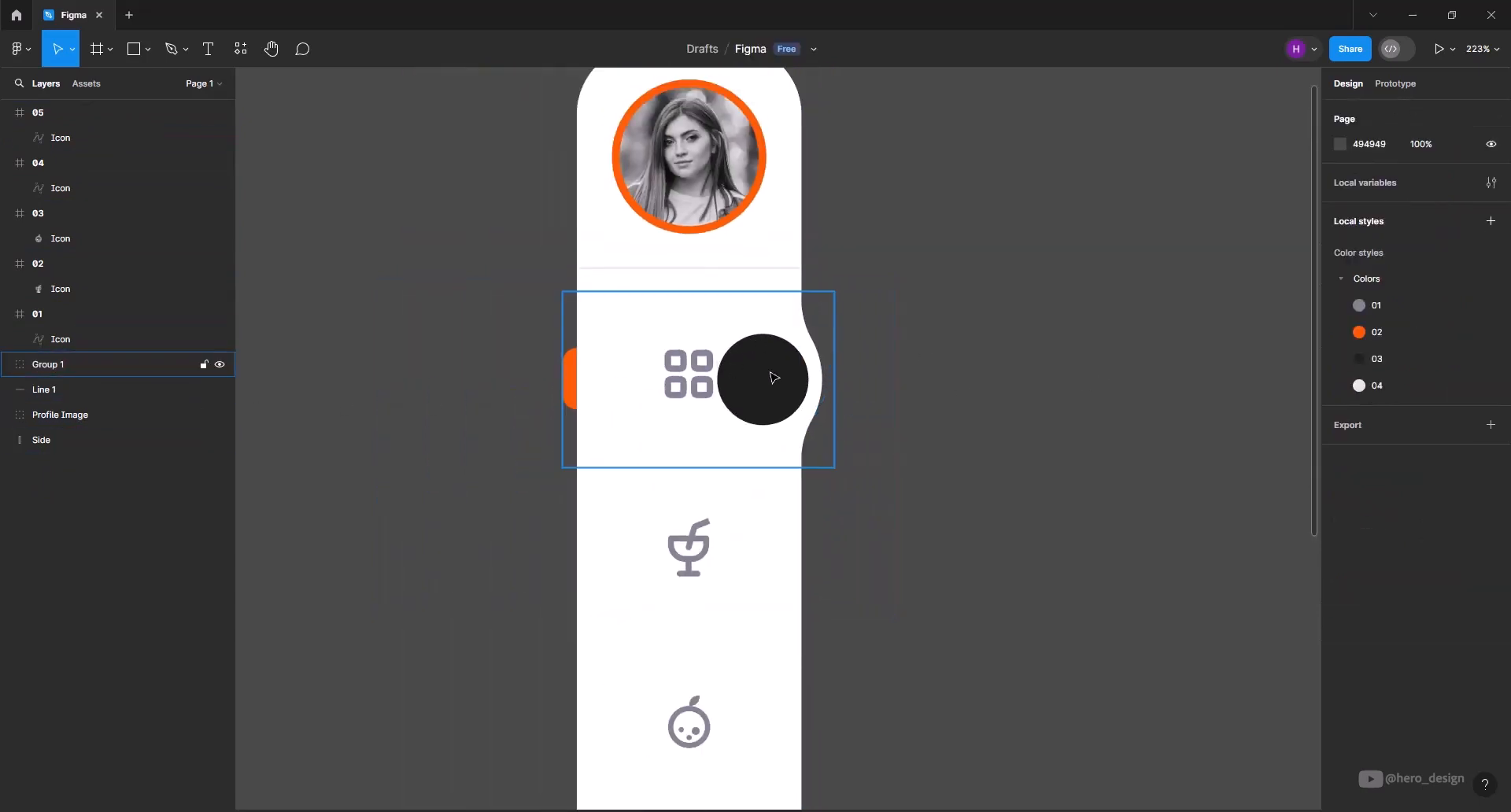
drag(791, 391, 790, 387)
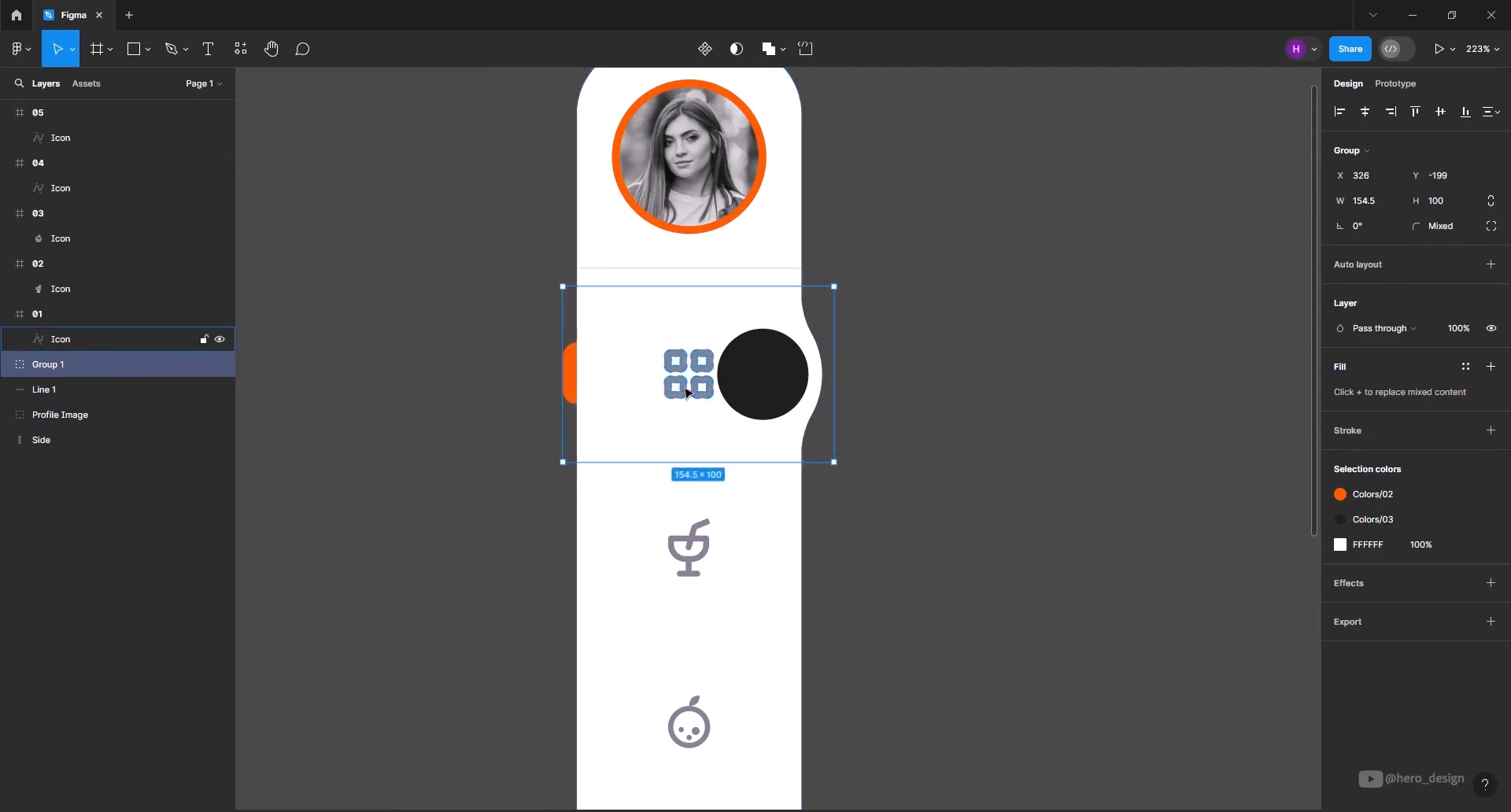
click(909, 383)
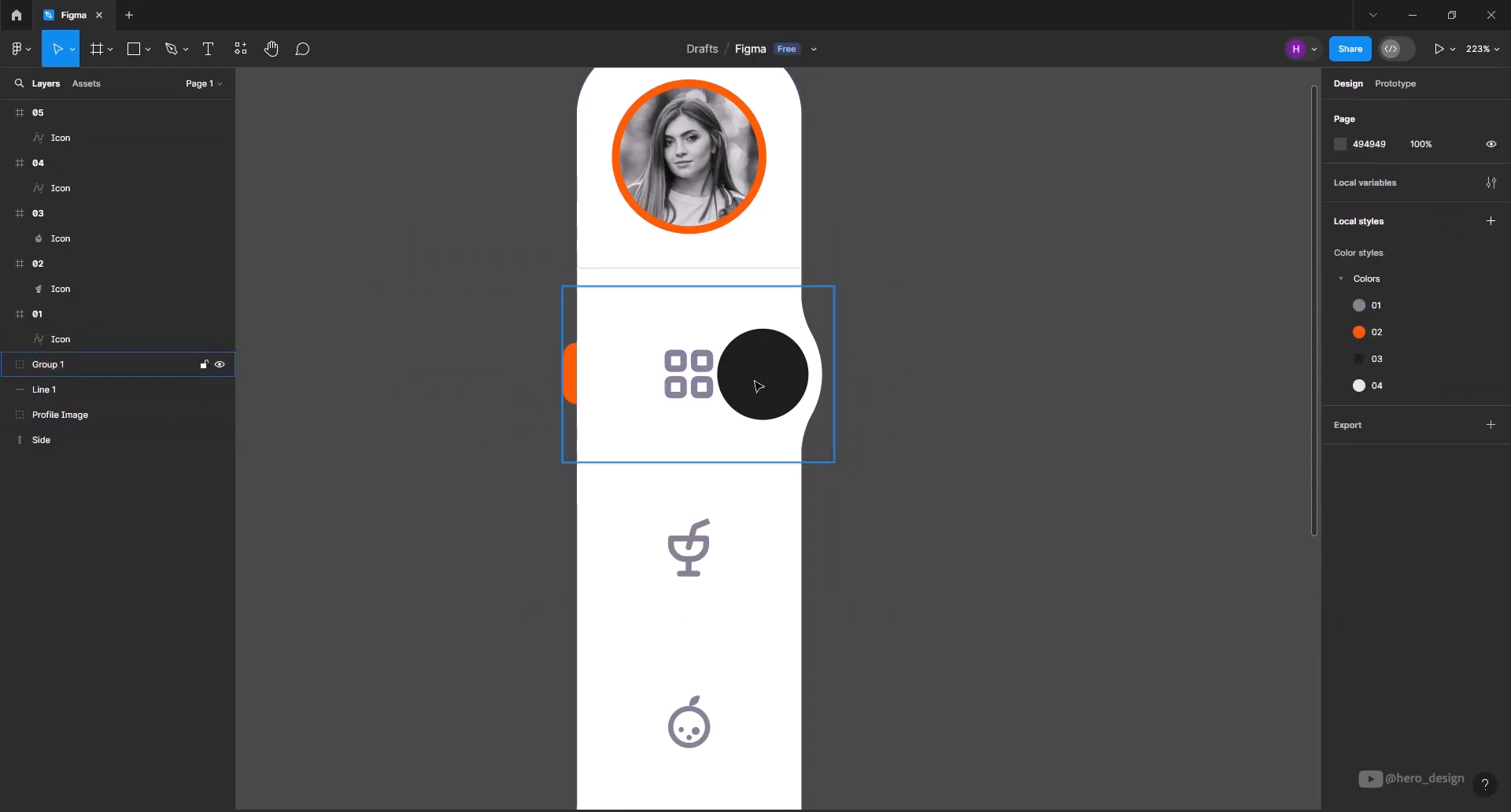
Move the grid icon's frame 01 onto the center of the dark circle, at X 415, Y -174
scroll(565, 326, down, 5)
scroll(619, 349, up, 6)
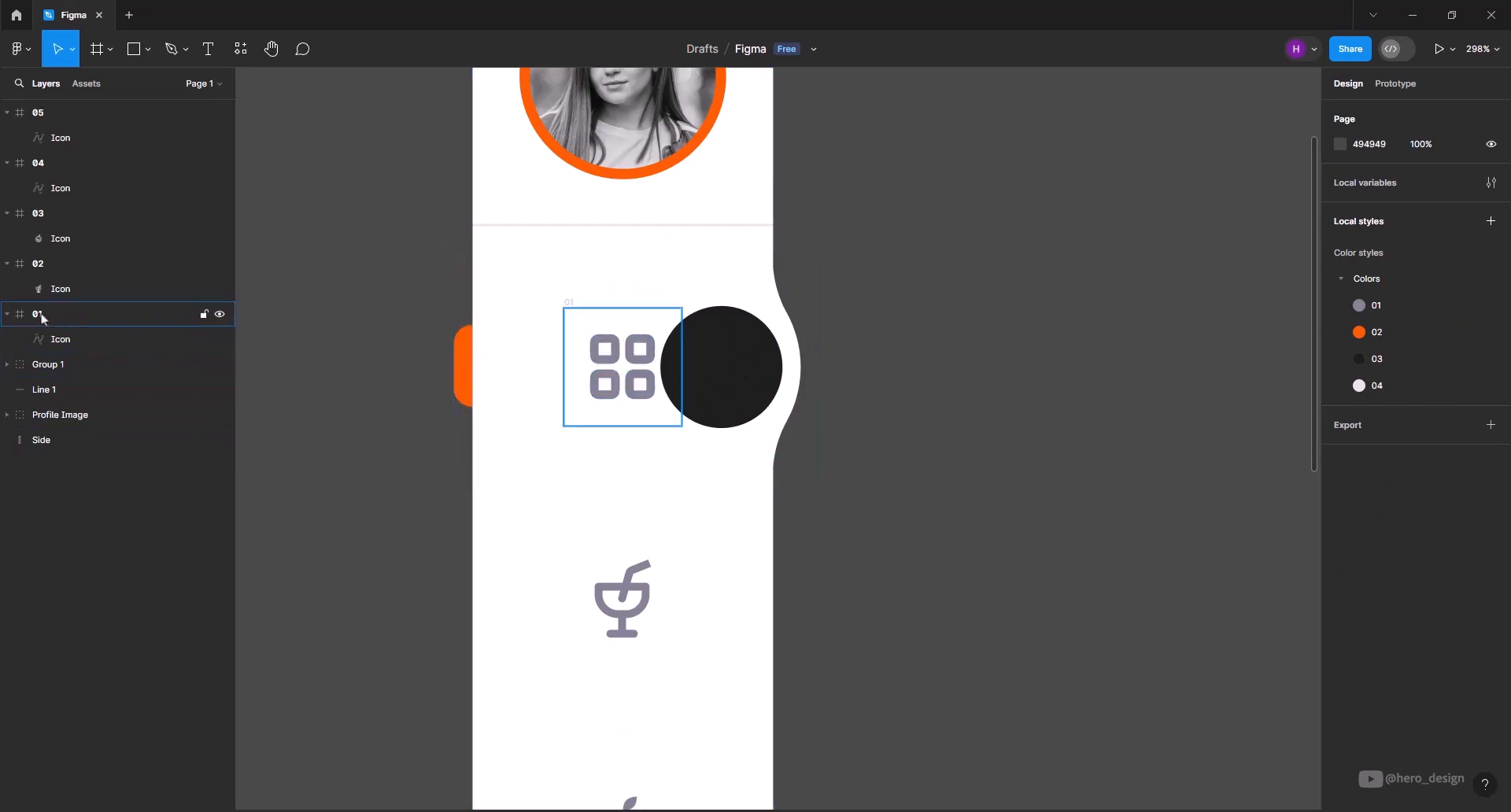
click(630, 367)
drag(639, 364, 728, 365)
drag(730, 360, 734, 360)
scroll(565, 329, down, 4)
scroll(567, 329, down, 2)
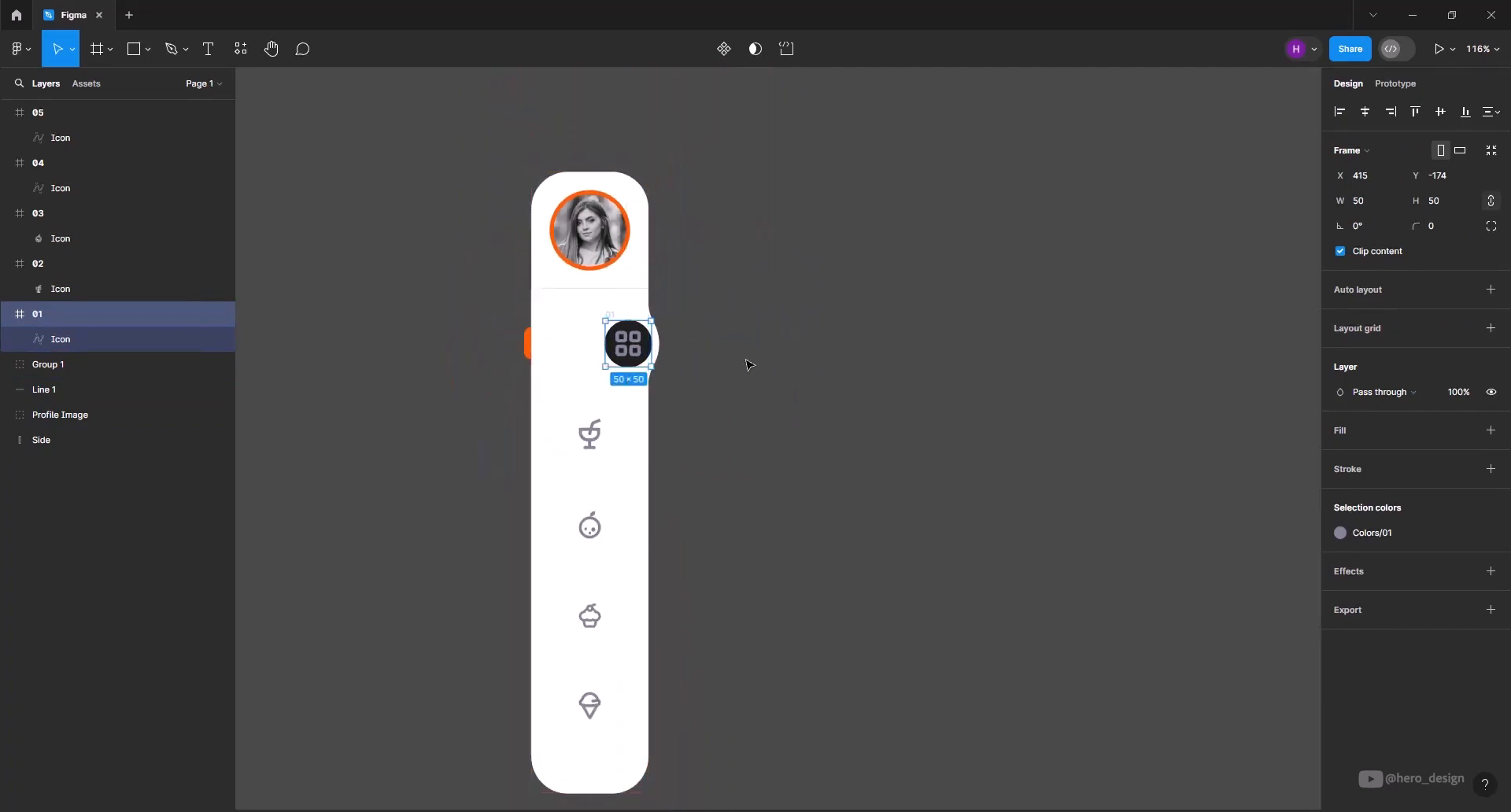
Change the grid icon's color to color style 02 and deselect it
scroll(597, 354, up, 2)
click(1372, 531)
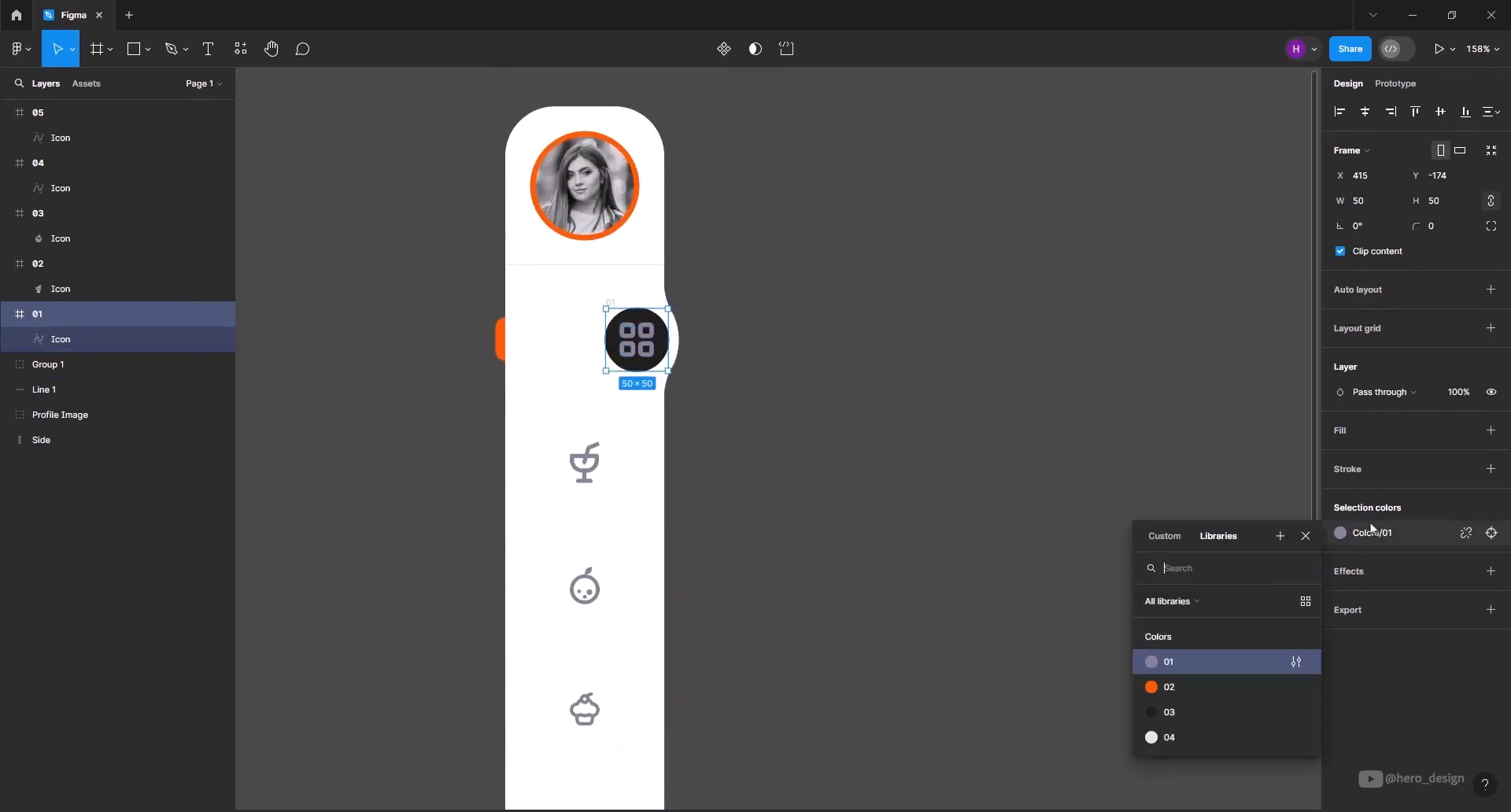
click(1183, 688)
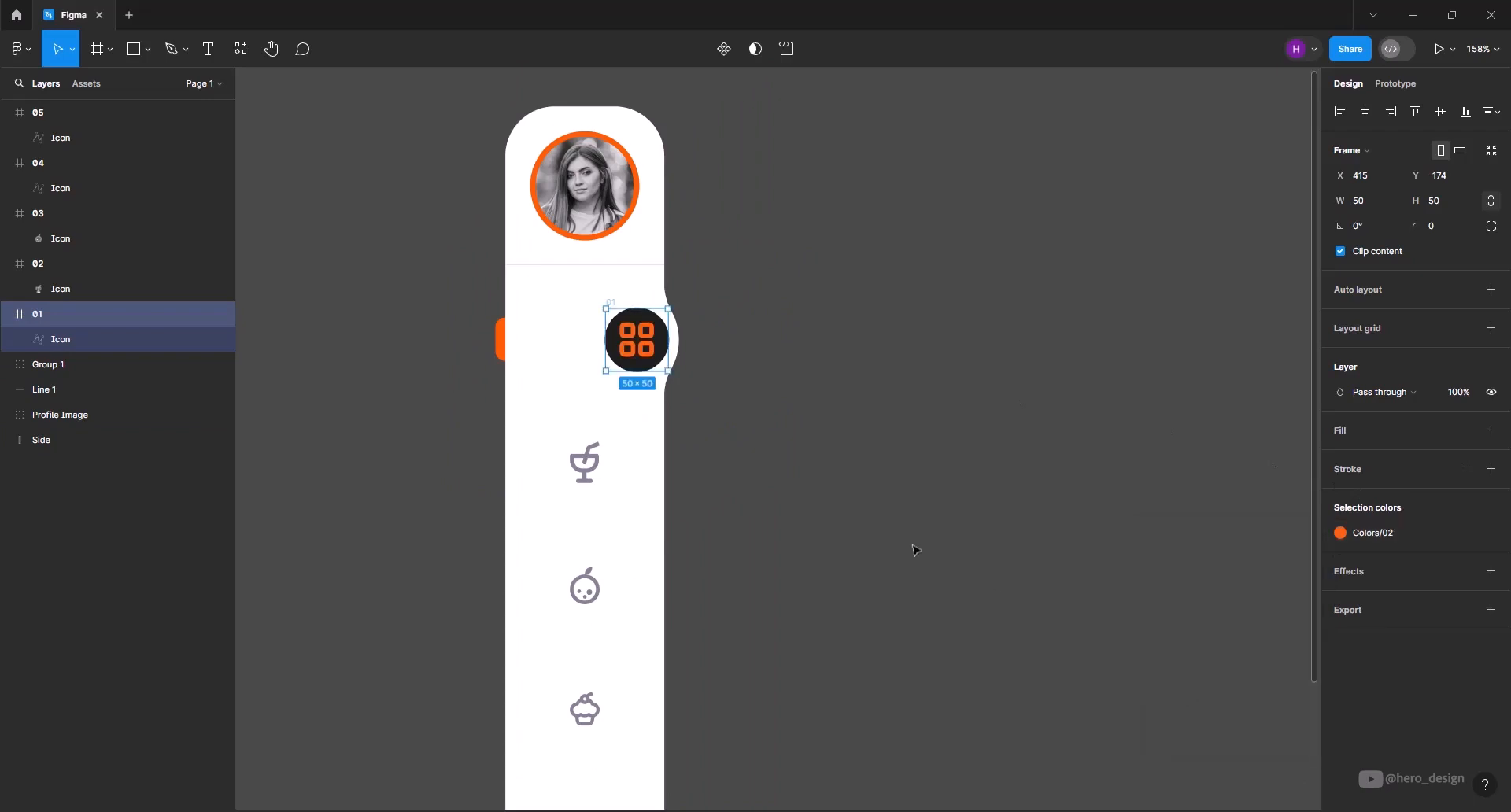
scroll(550, 307, down, 4)
click(670, 336)
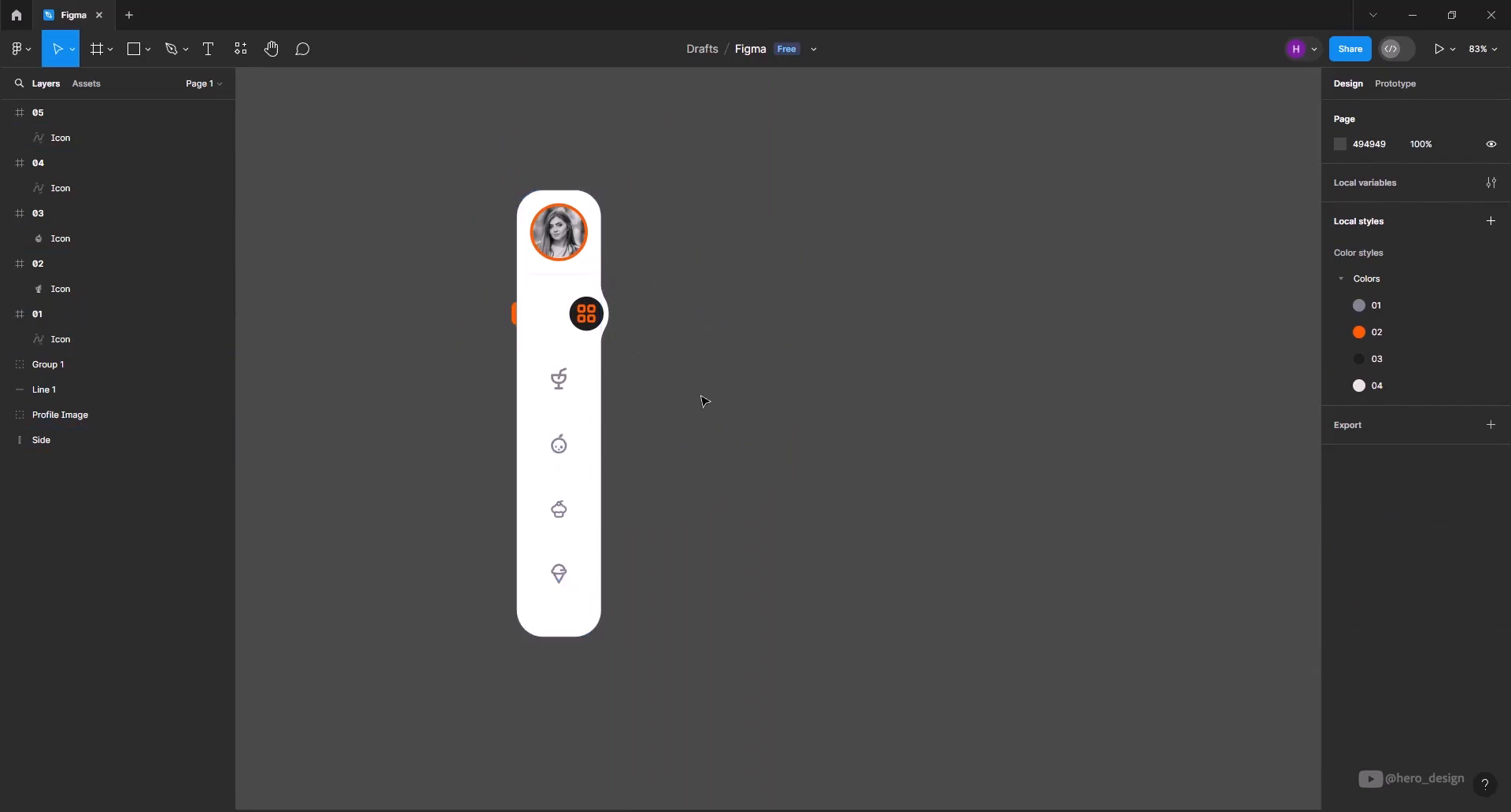
Select all the sidebar's elements and wrap them in a single frame
drag(457, 136, 639, 669)
right_click(562, 360)
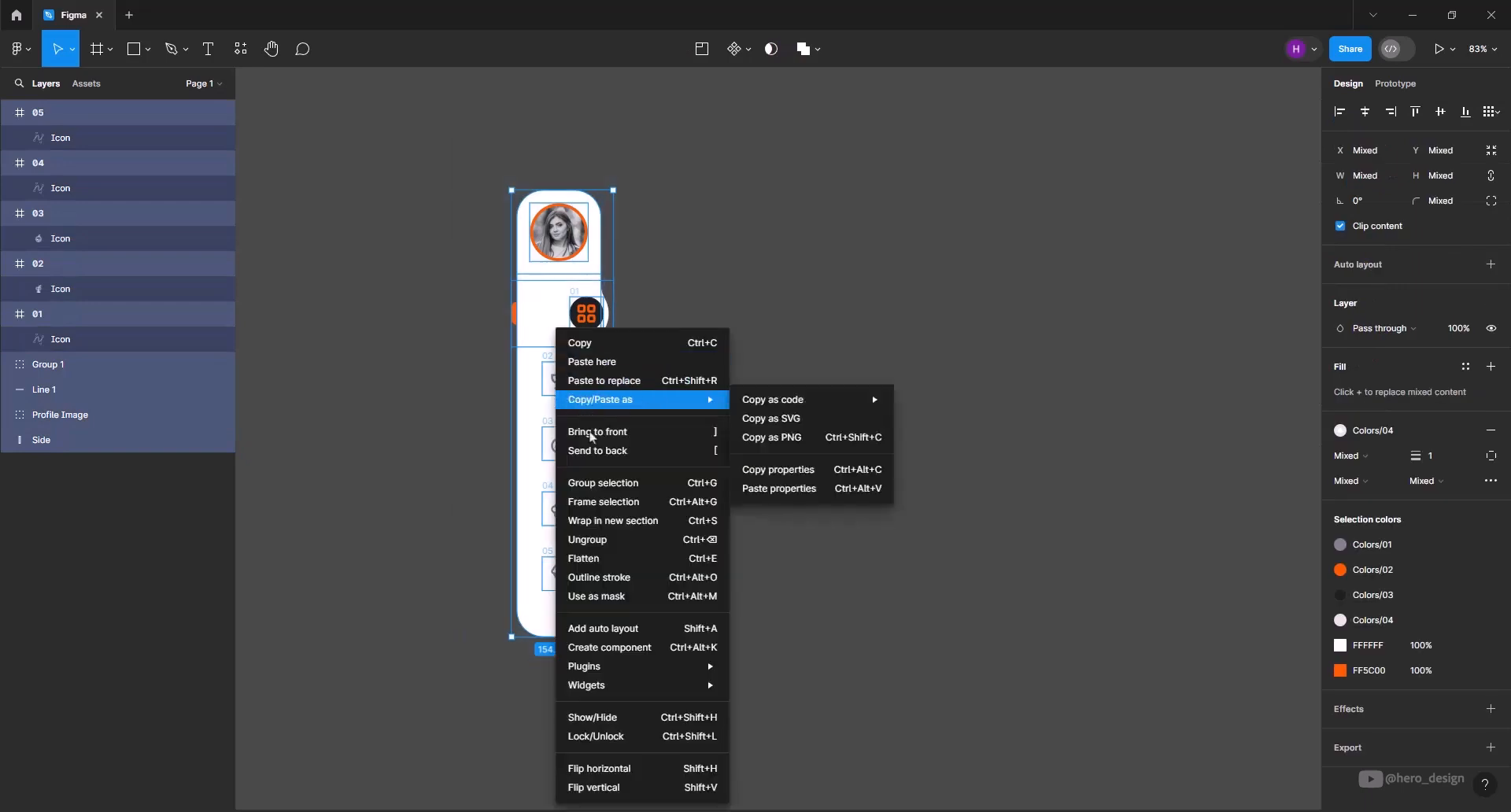
click(623, 508)
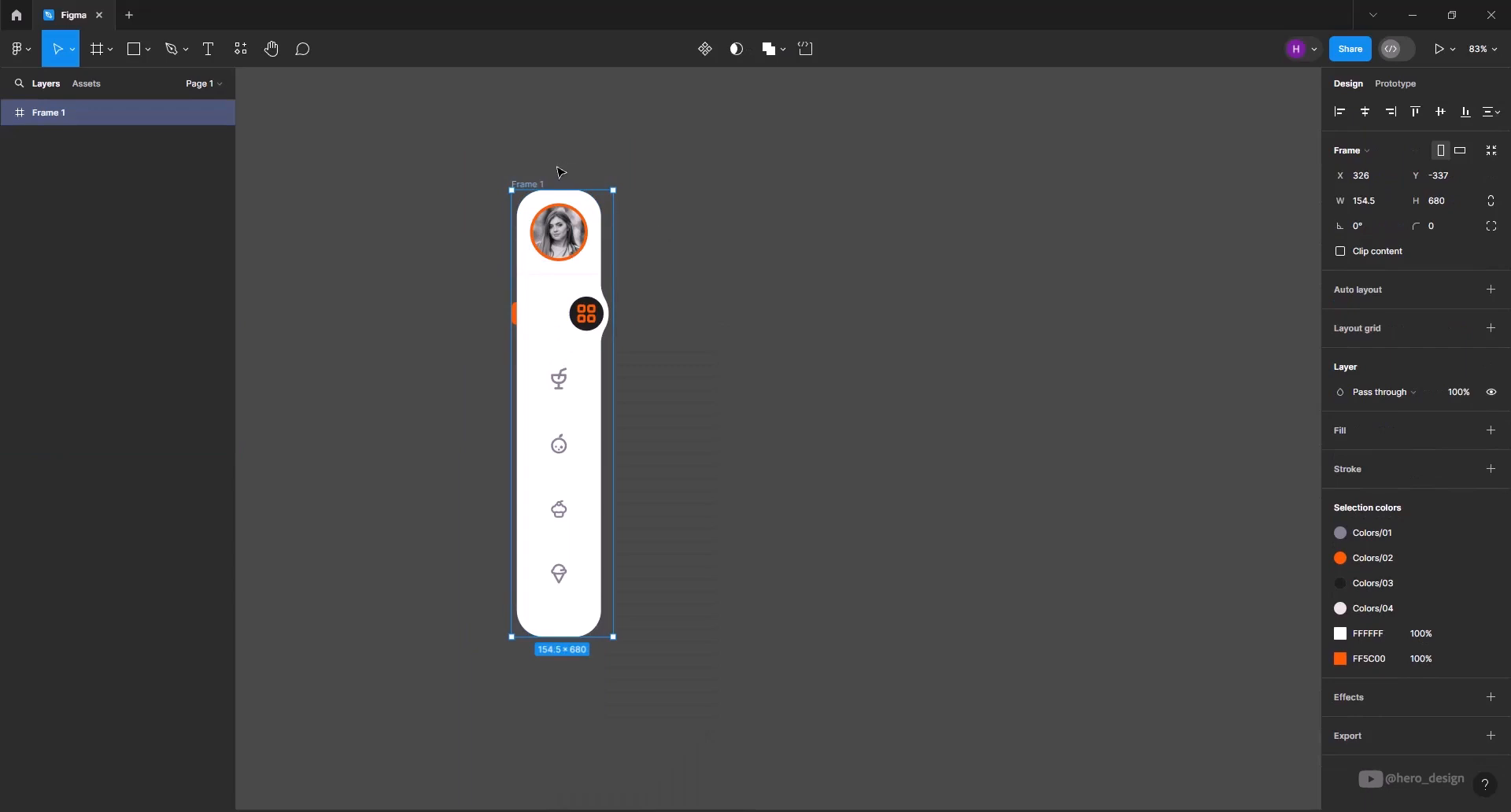
Duplicate the sidebar frame four times in an evenly spaced row to its right, with the first copy at X 501
drag(527, 189, 642, 190)
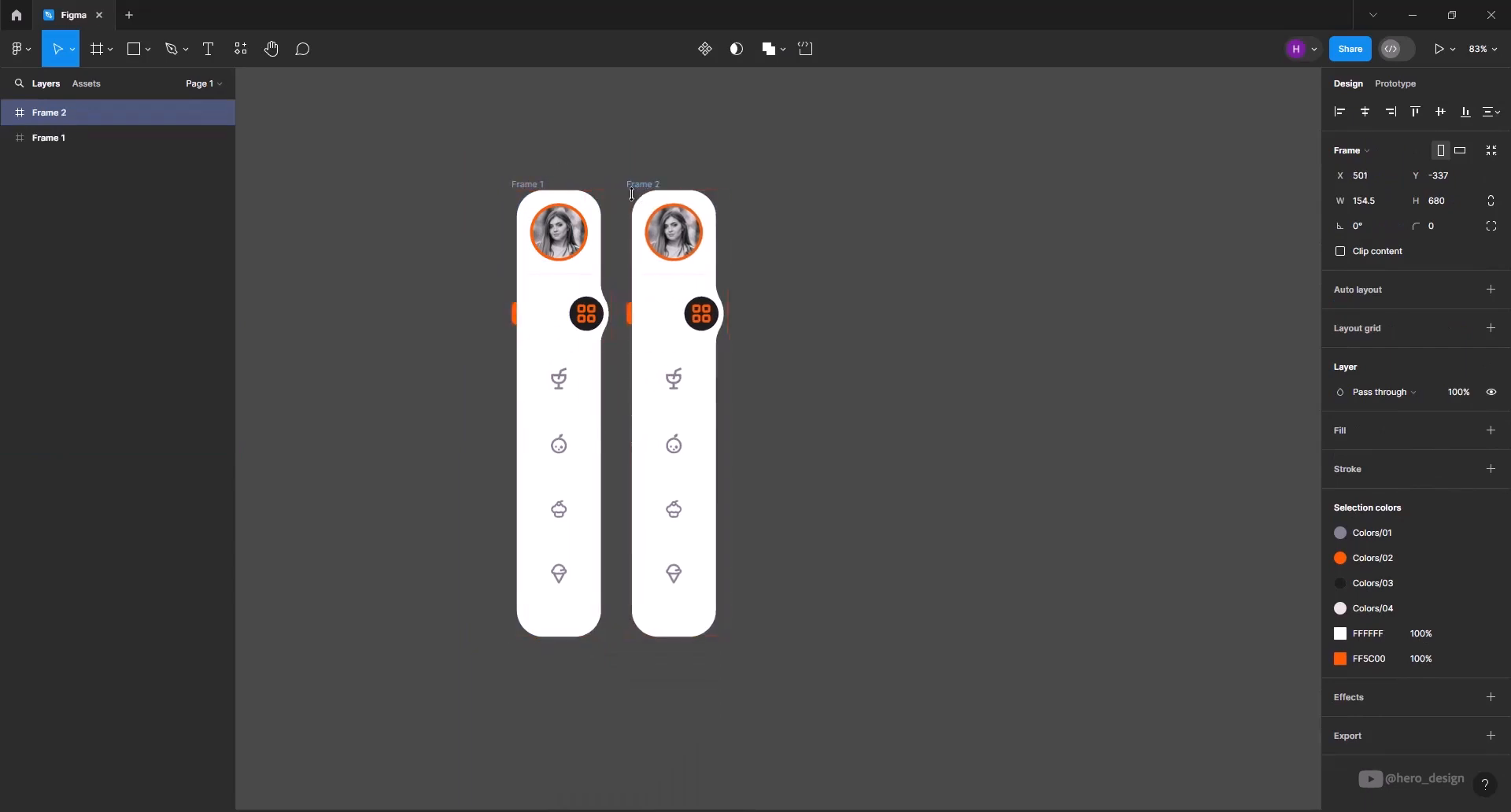
key(ctrl+d)
key(ctrl+d)
key(ctrl+d)
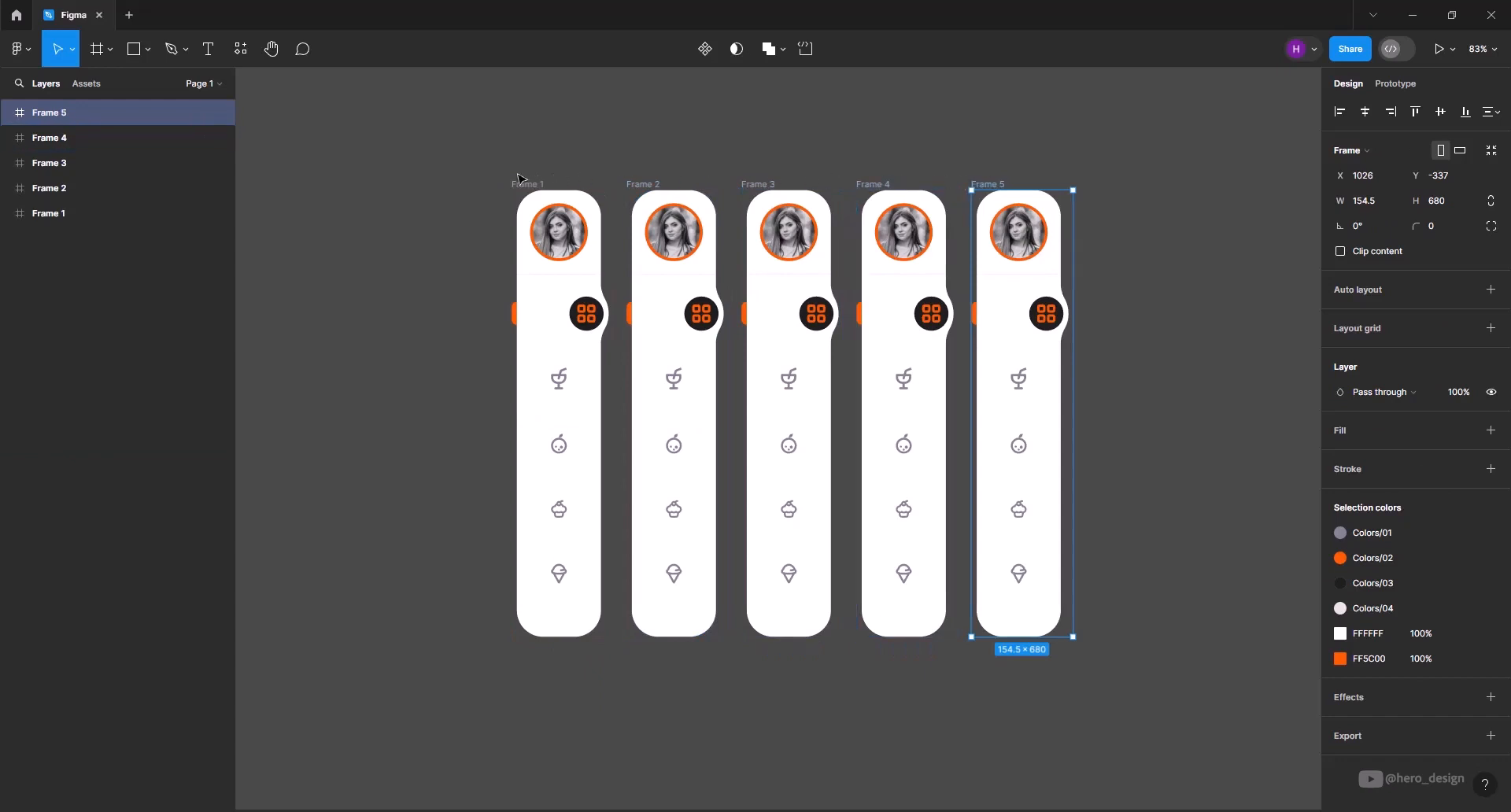
Rename the five sidebar frames from left to right as 01, 02, 03, 04 and 05
double_click(519, 184)
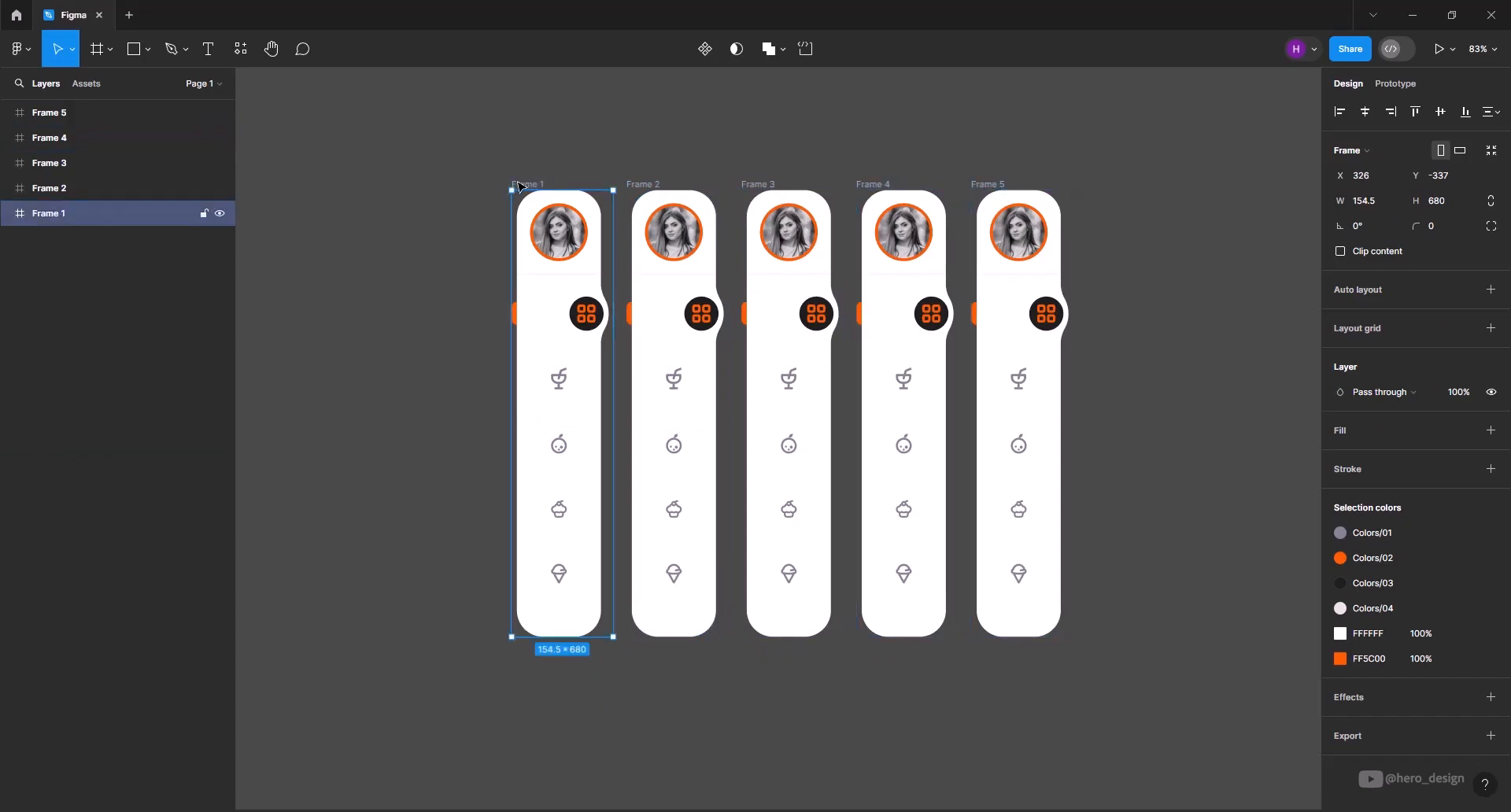
text(01)
double_click(642, 184)
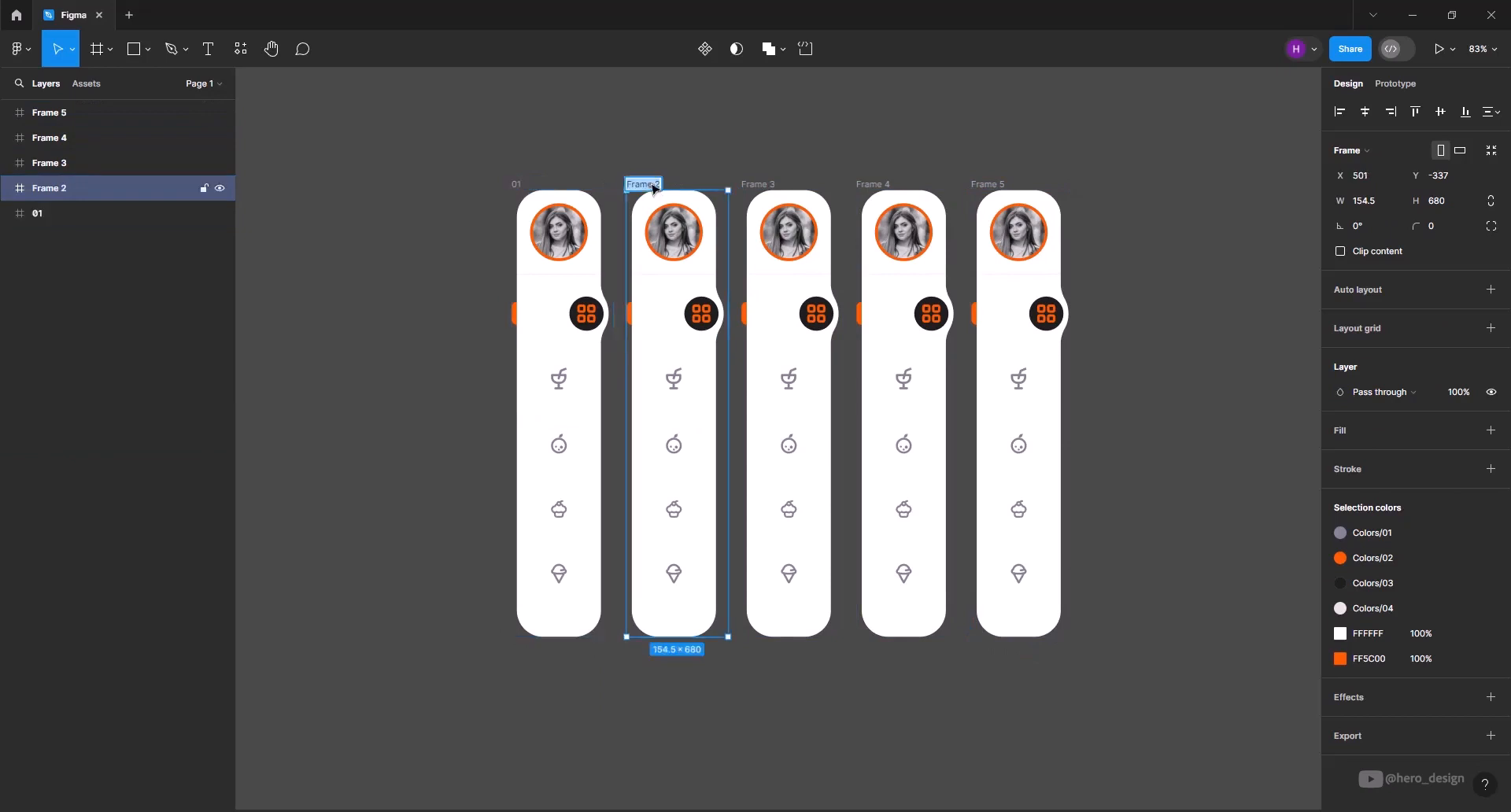
text(02)
click(768, 186)
double_click(763, 185)
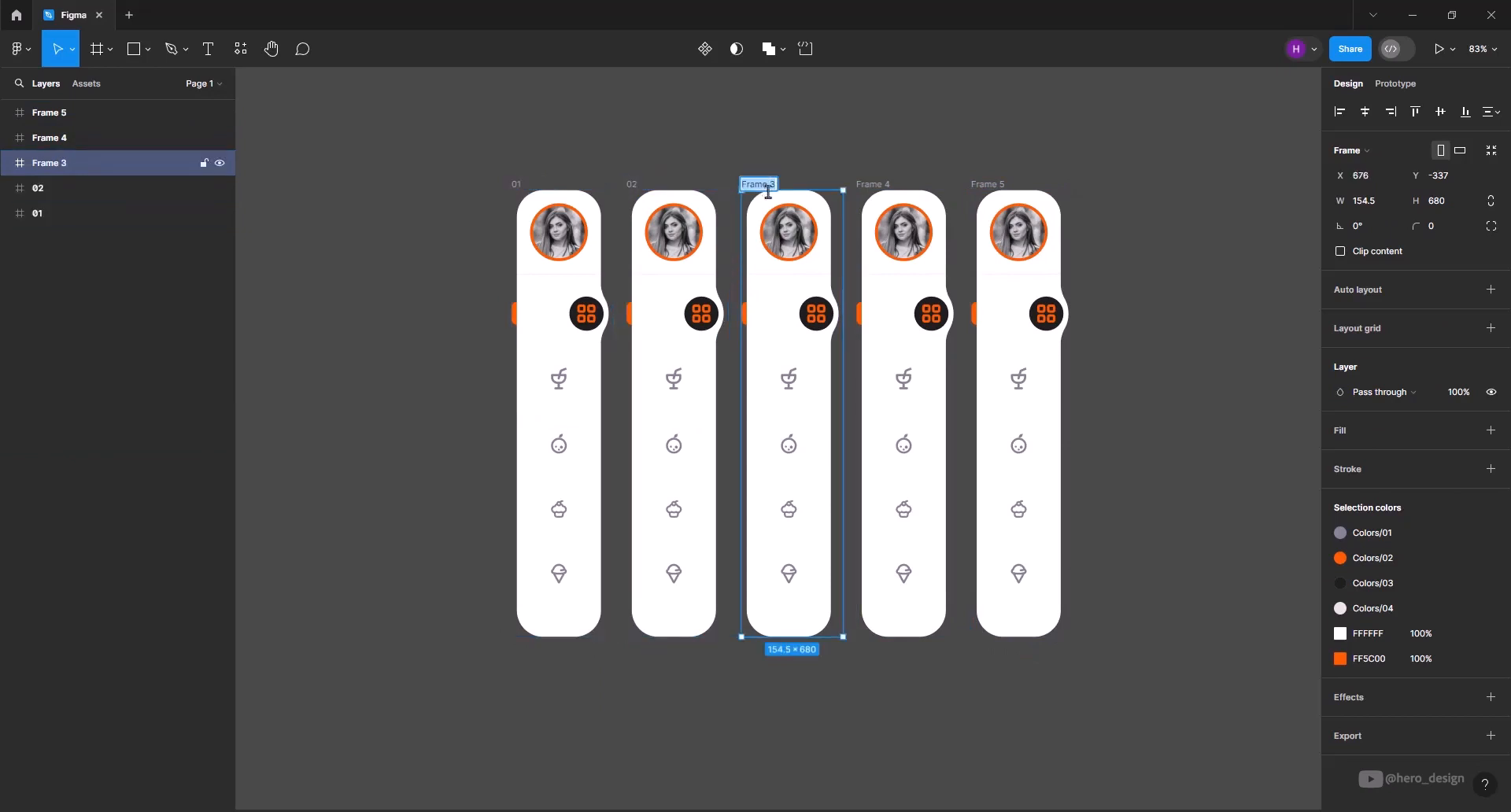
text(03)
double_click(876, 186)
text(04)
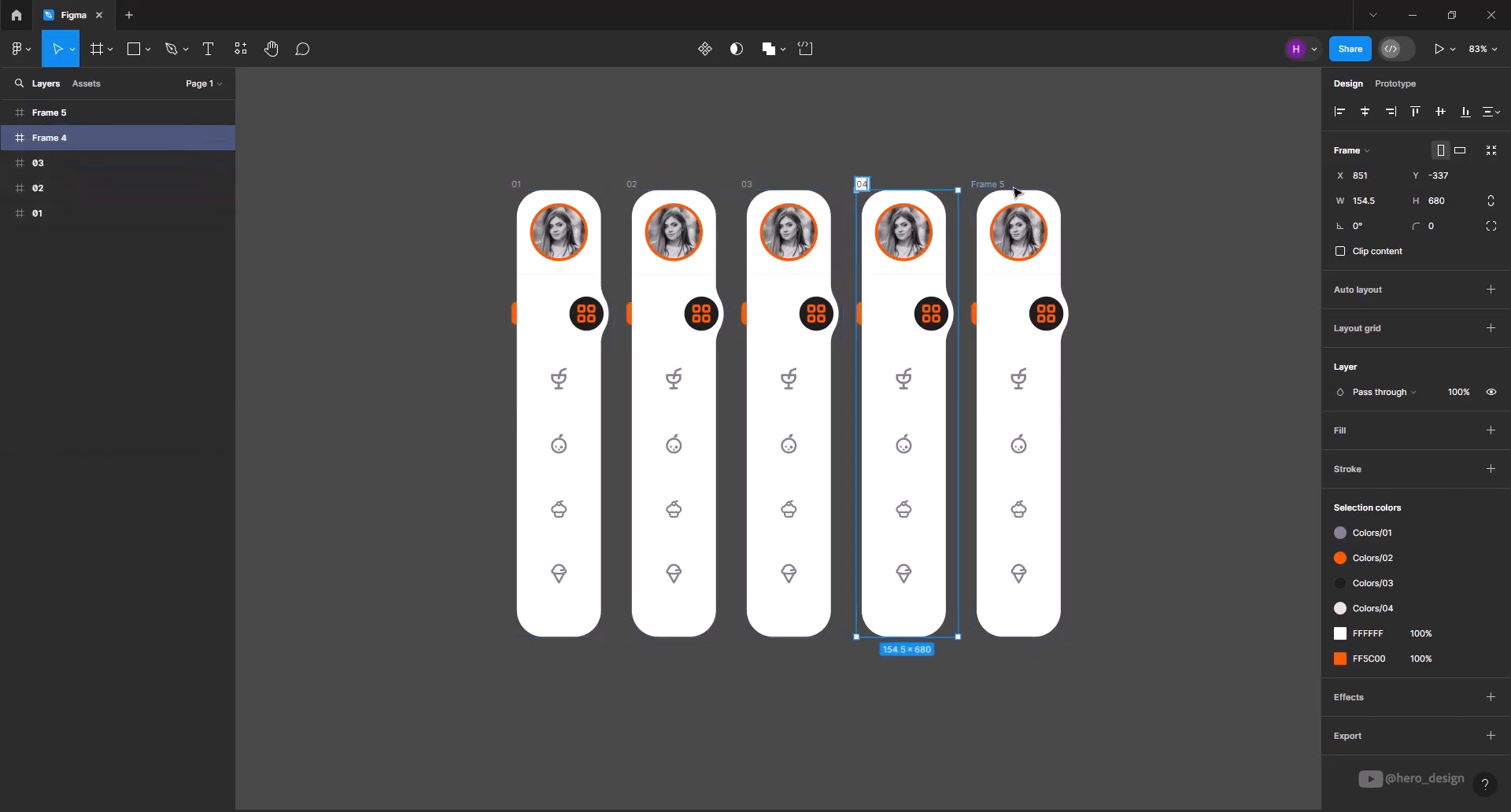
double_click(988, 184)
text(0)
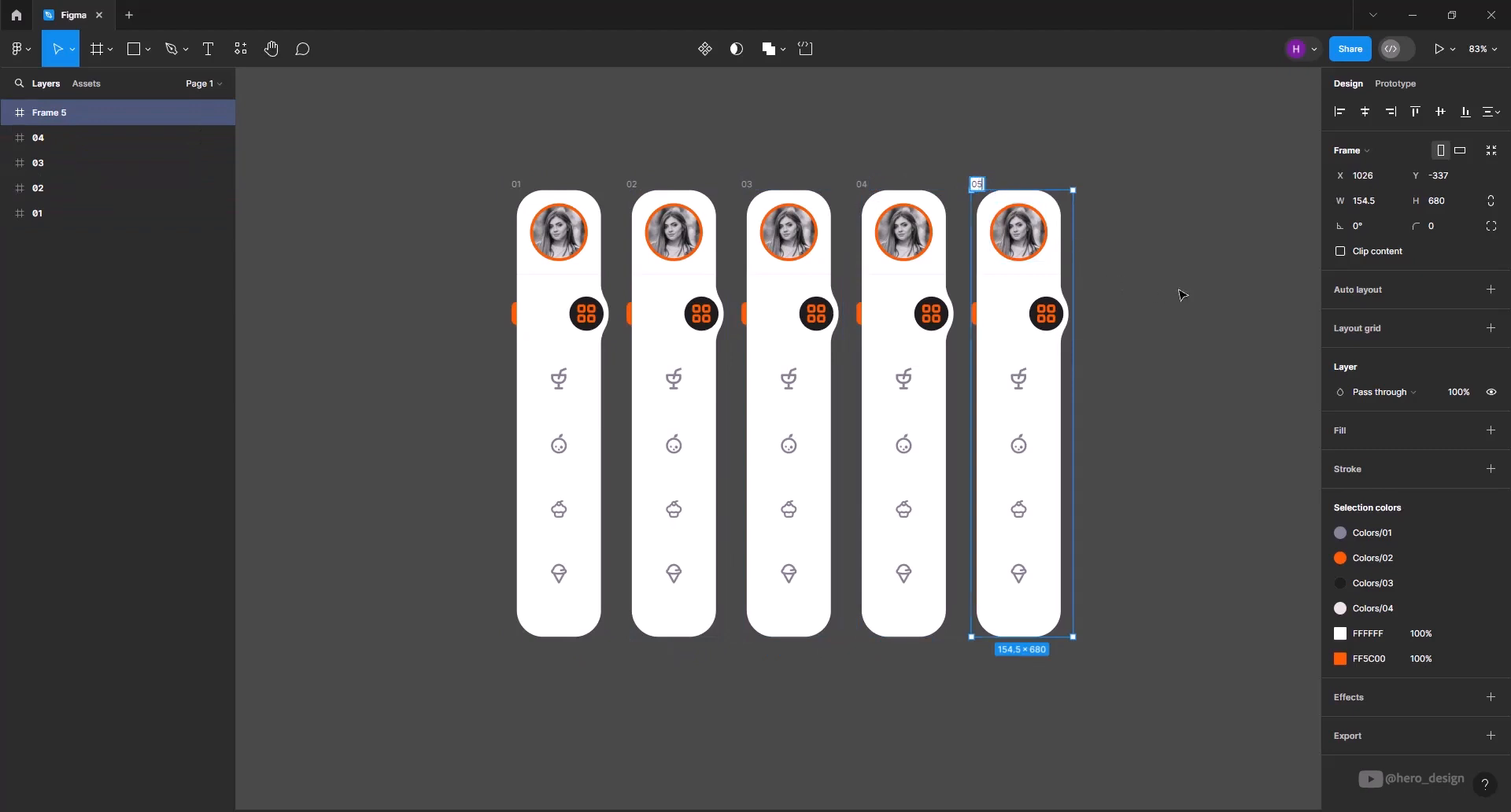
text(5)
click(463, 228)
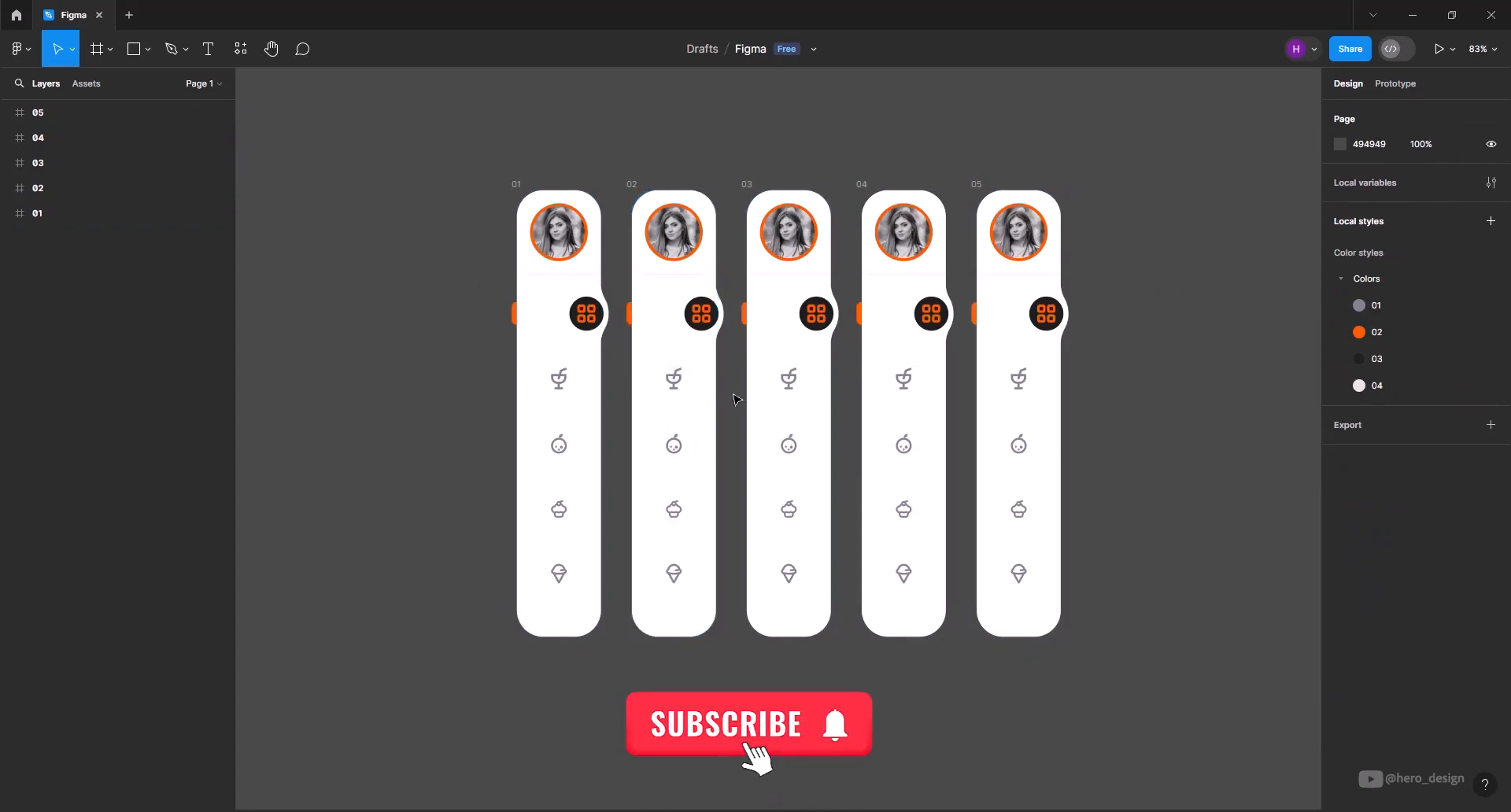
In frame 02, move the curved highlight group straight down to the drink icon's row, at Y 237
scroll(734, 373, up, 5)
scroll(678, 323, down, 2)
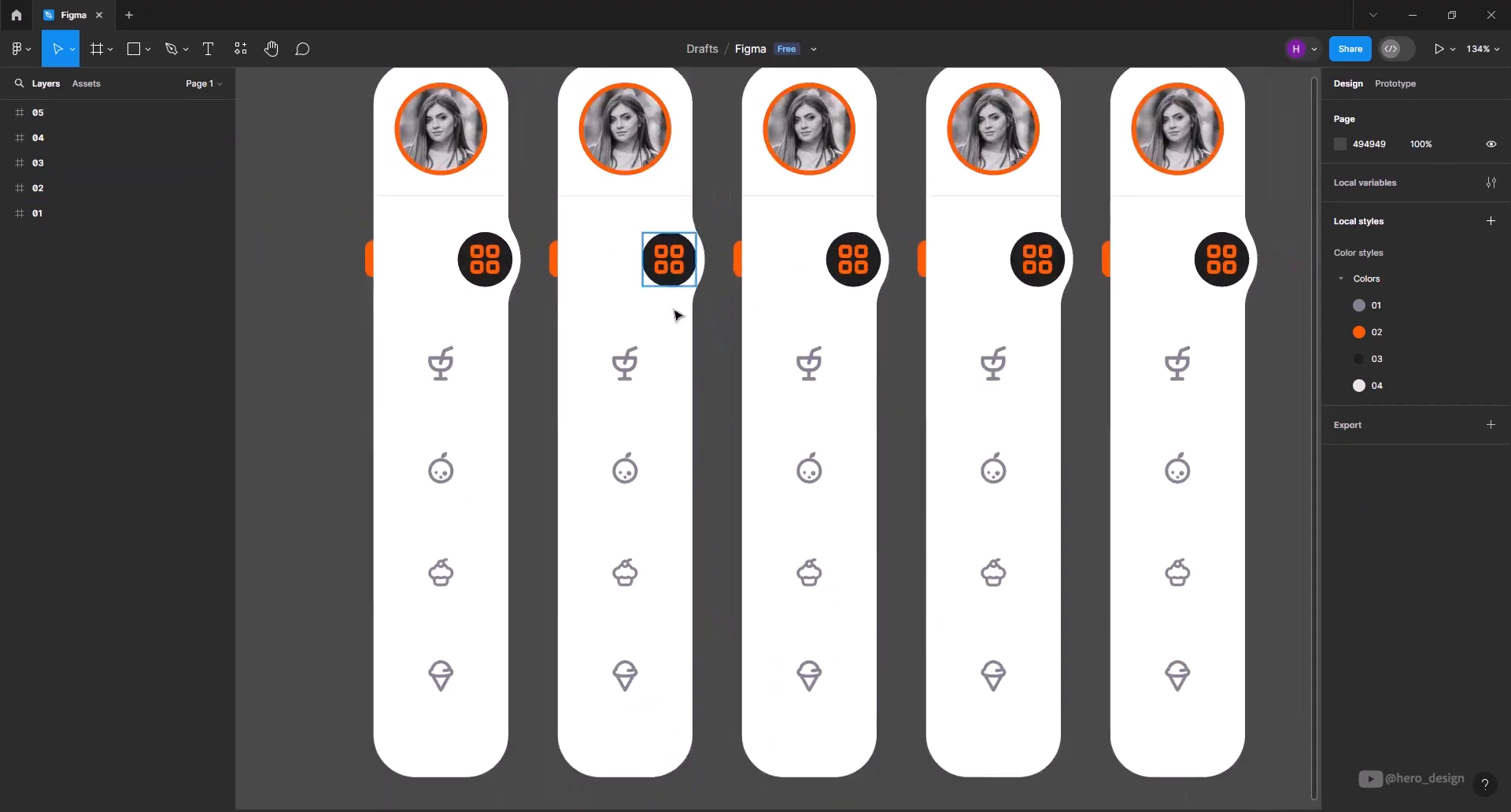
scroll(688, 291, up, 4)
drag(734, 231, 729, 404)
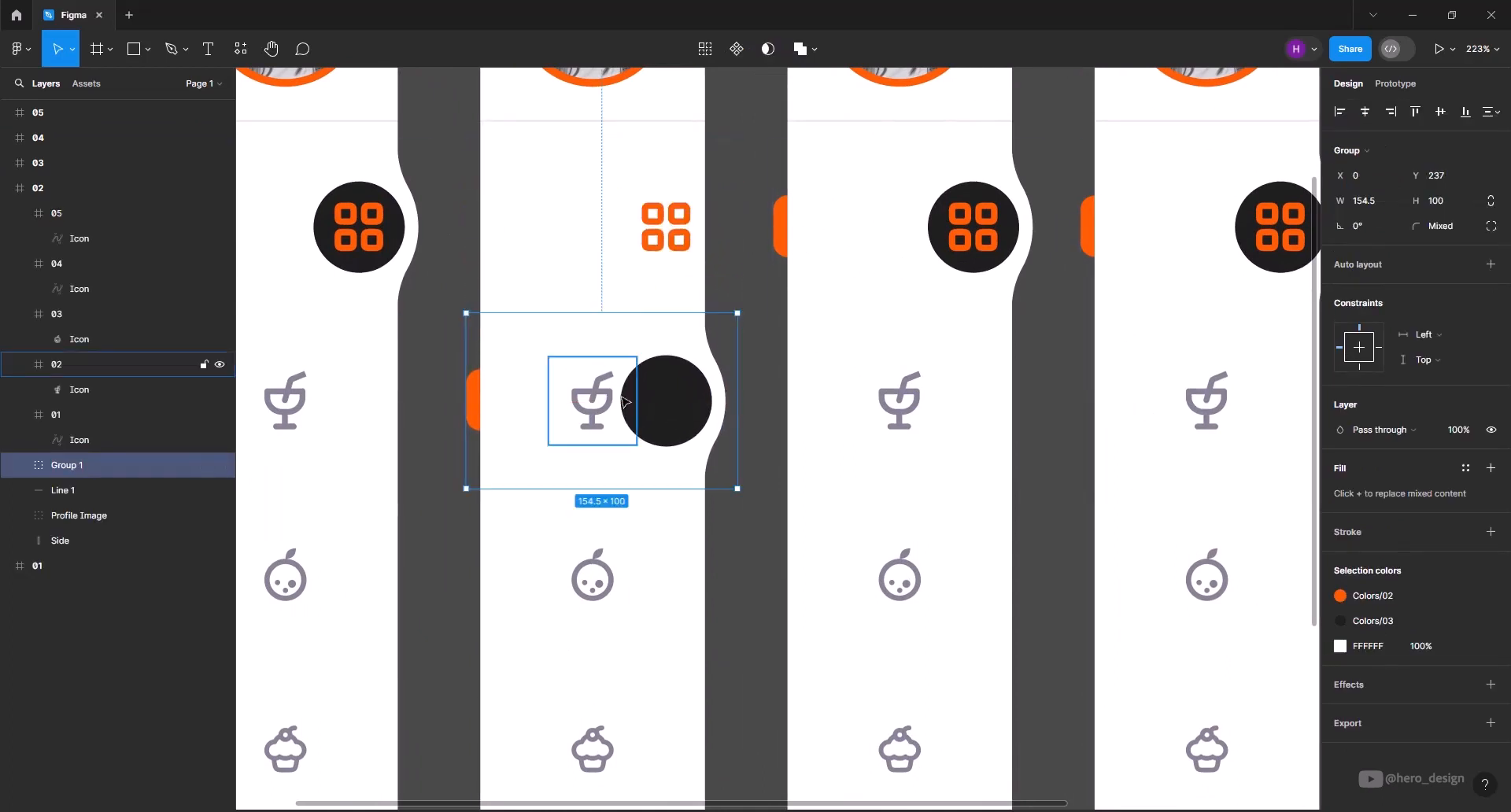
Move frame 02's drink icon onto the black circle at X 90 and change its color to style 02
click(605, 394)
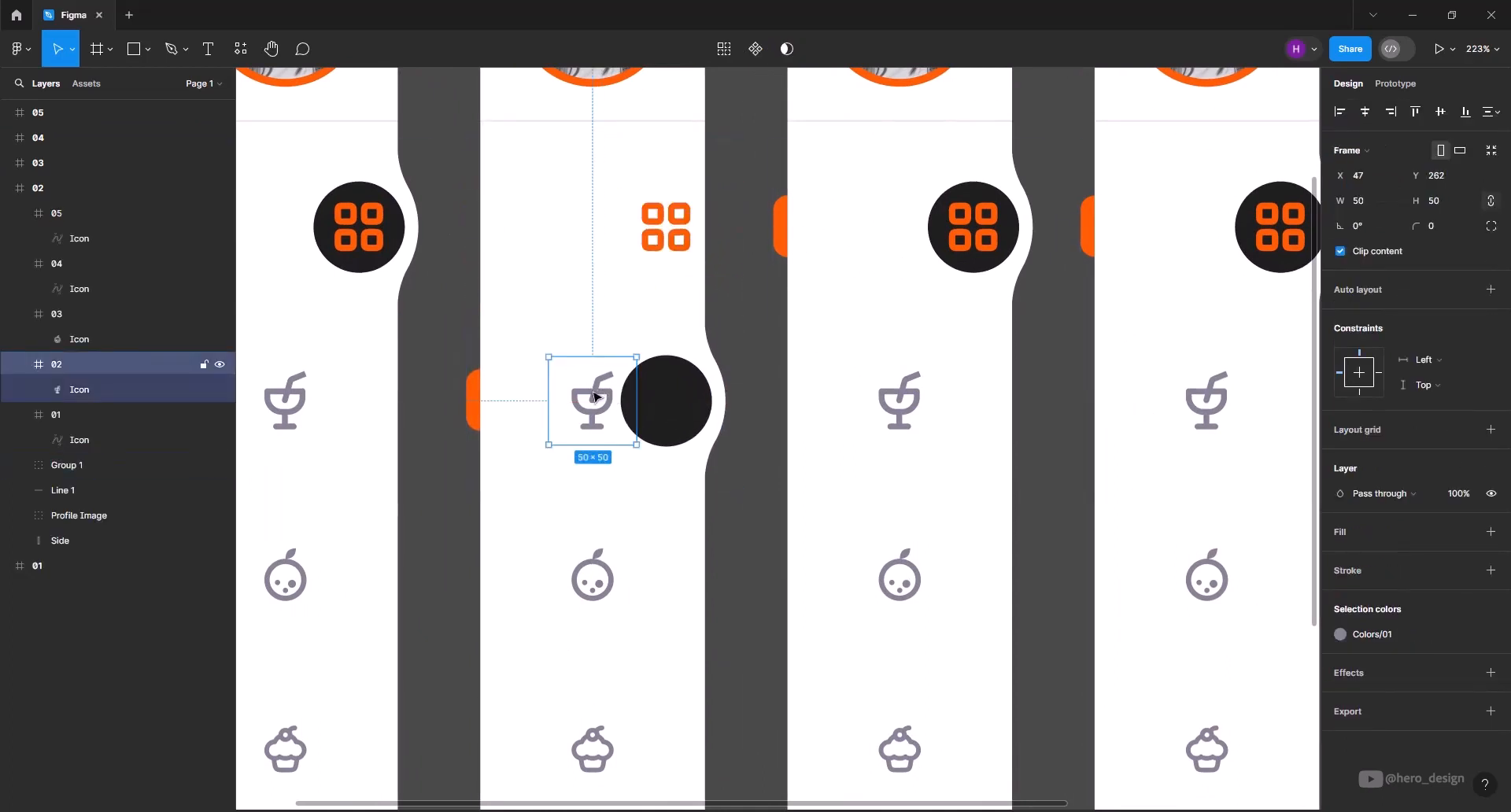
drag(598, 398, 673, 397)
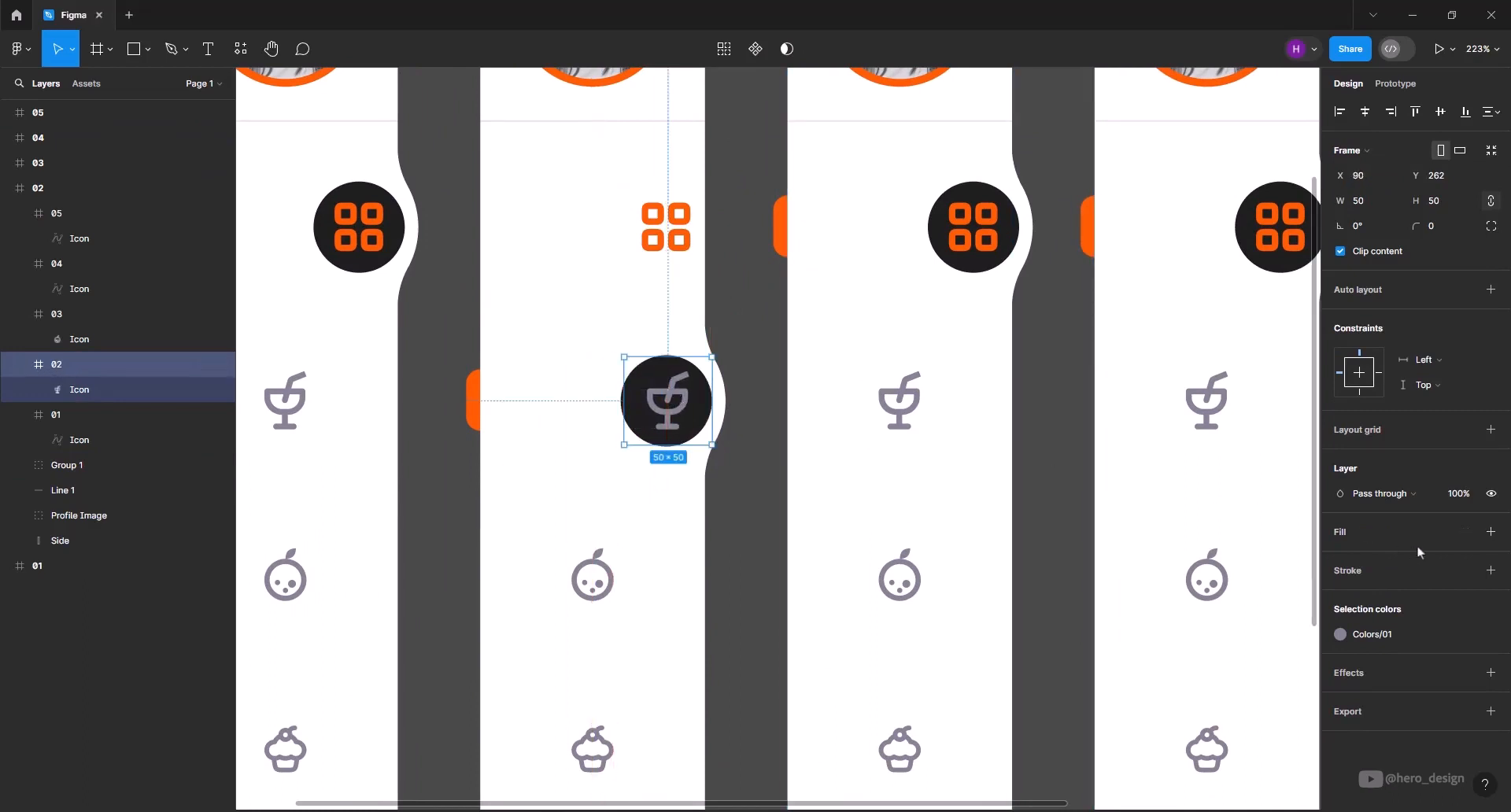
click(1341, 634)
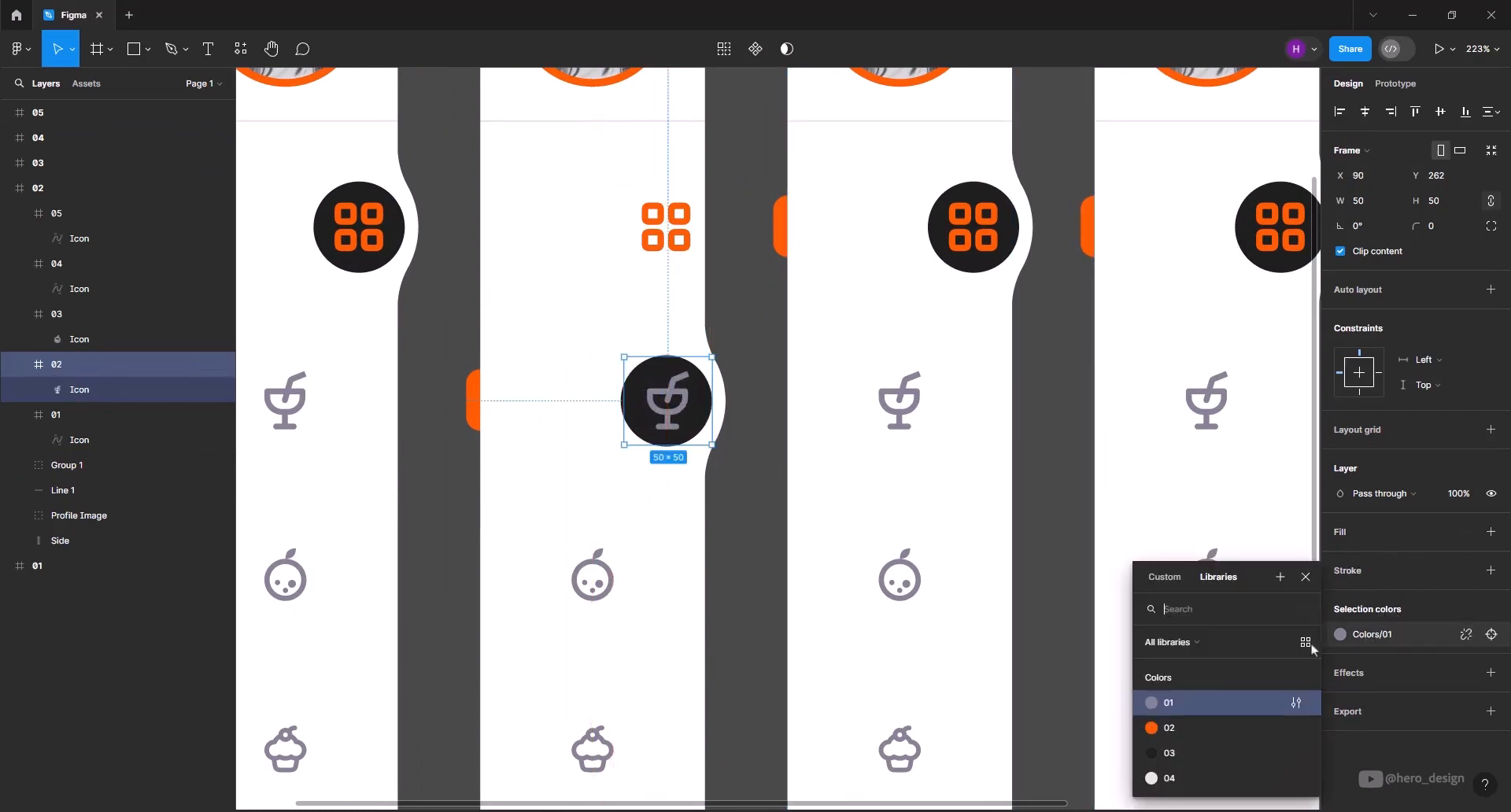
click(1181, 728)
Move frame 02's grid icon back into the icon column at X 47 and change its color to style 01
click(684, 240)
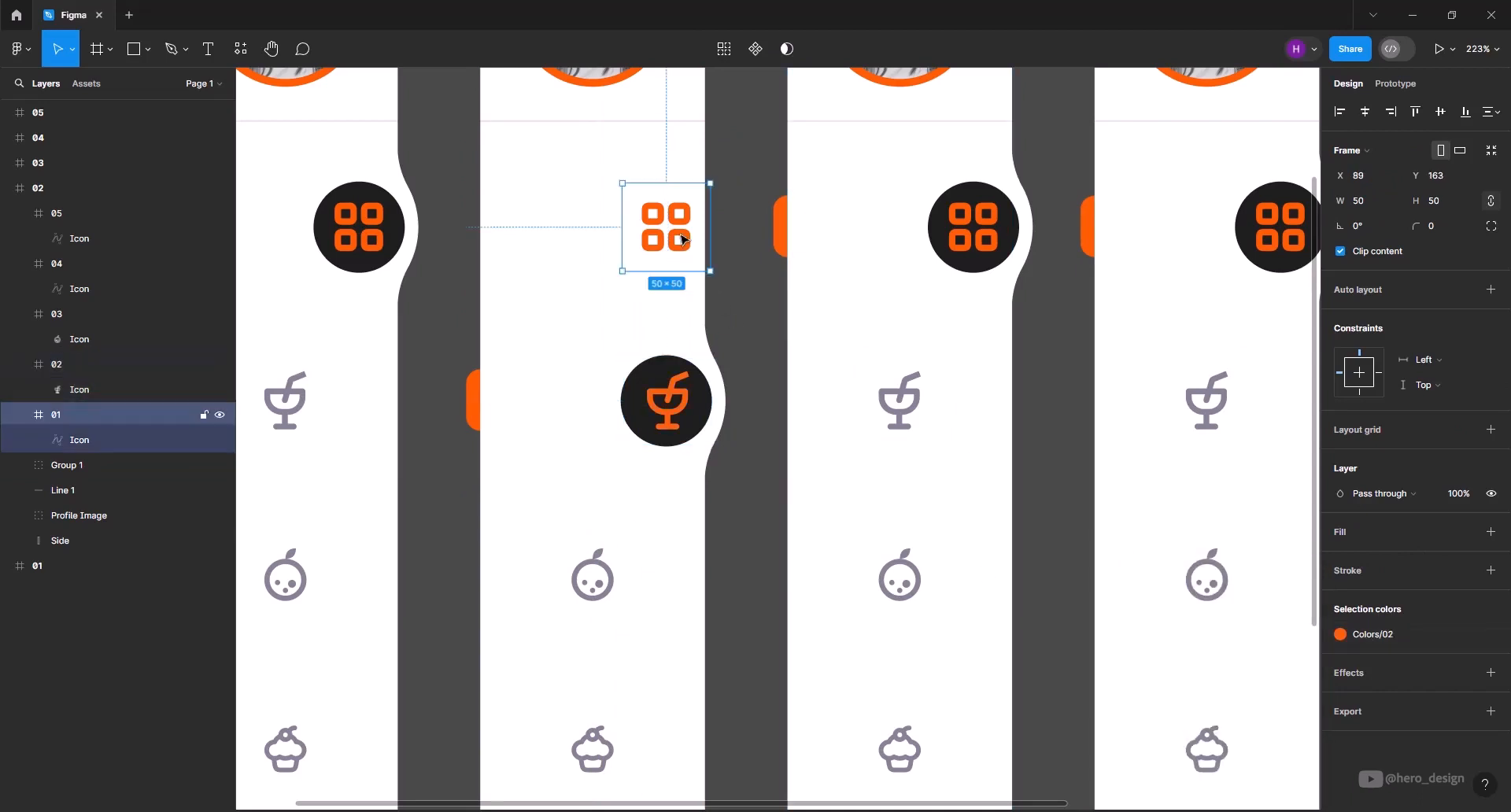
drag(684, 239, 613, 231)
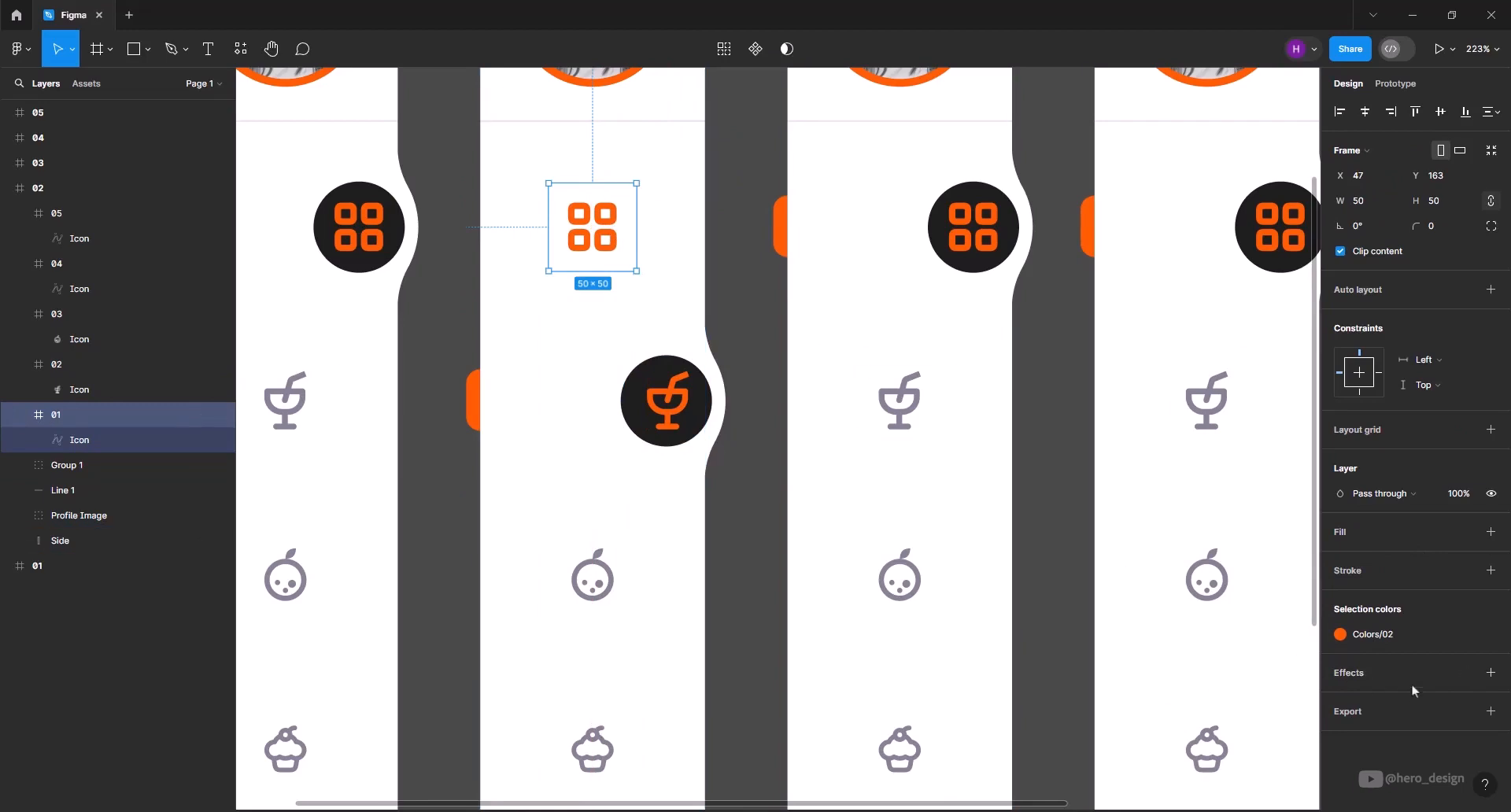
click(1347, 639)
click(1188, 703)
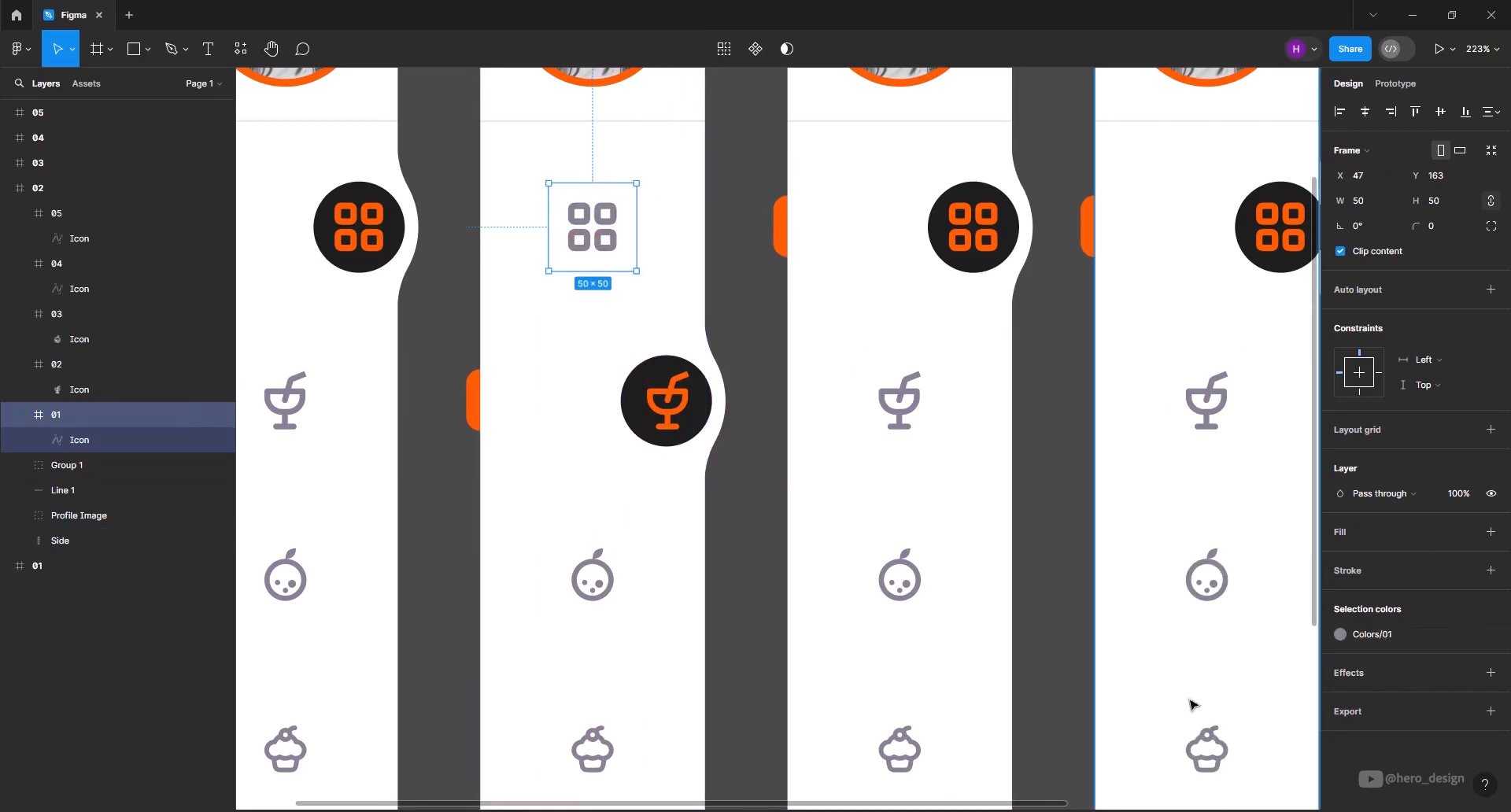
In frame 03, move the highlight group down to the fruit icon, place that icon on the black circle at X 89, and color it 02
key(shift+0)
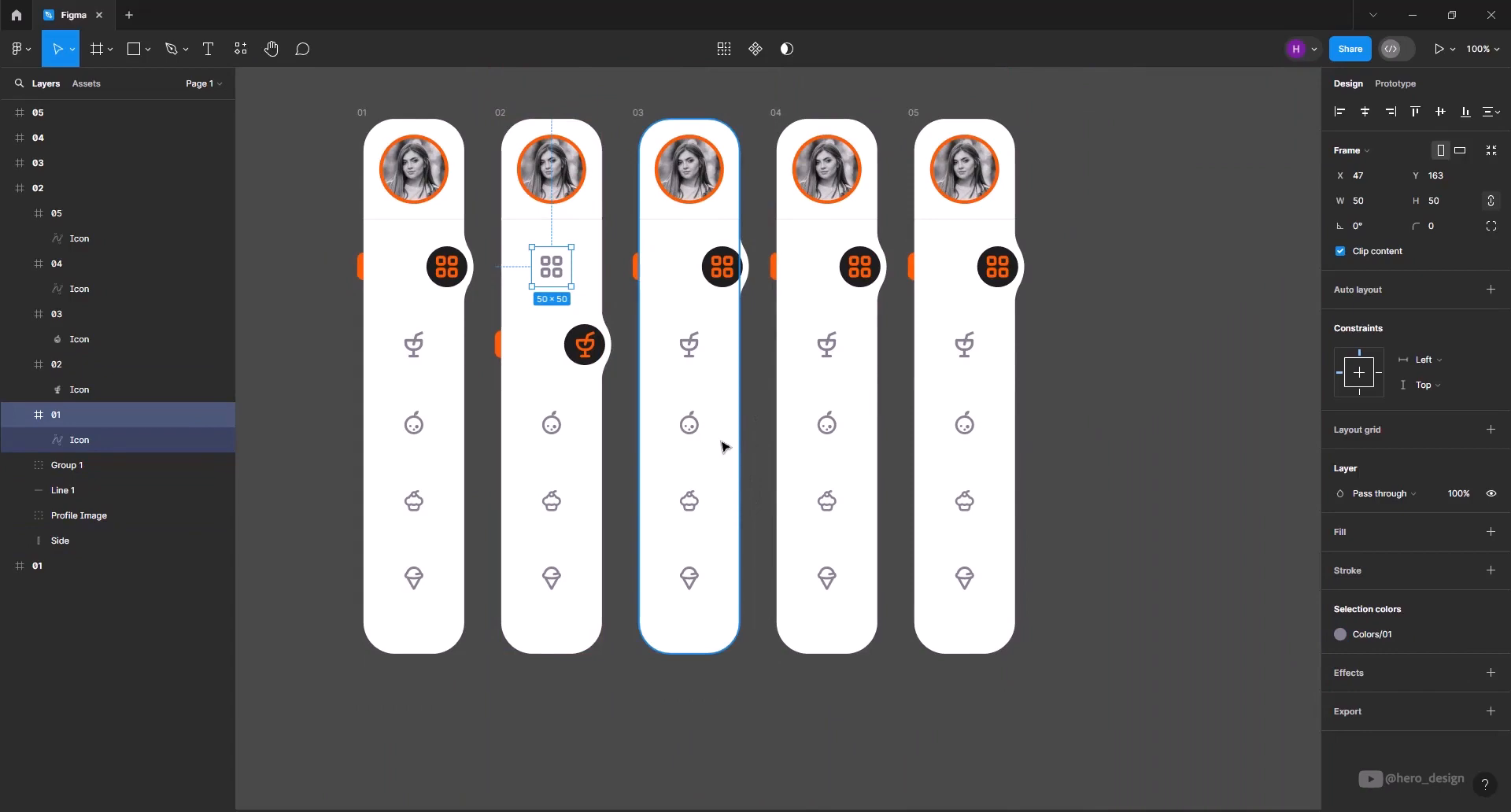
scroll(726, 428, up, 5)
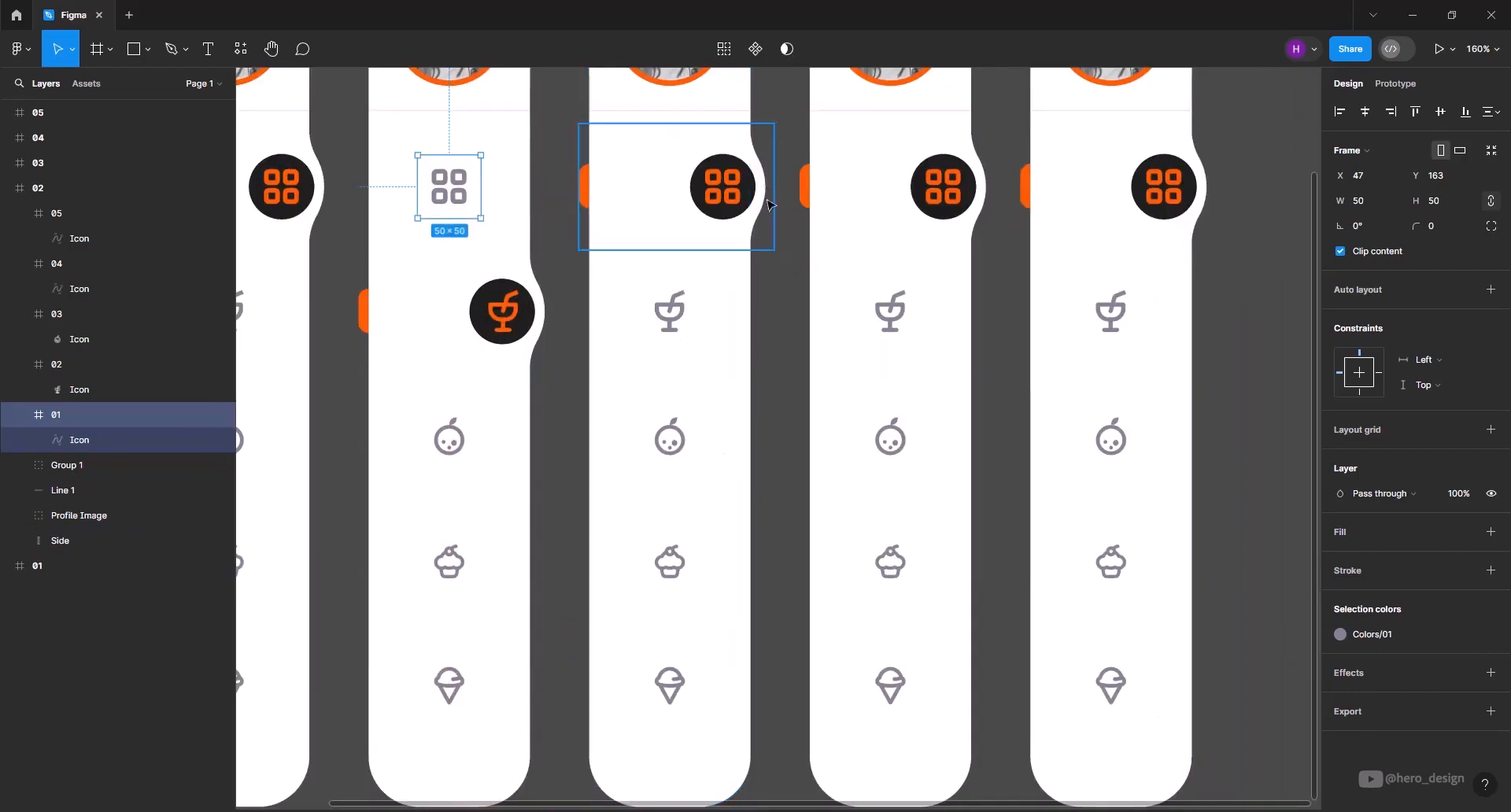
drag(760, 199, 753, 443)
drag(660, 440, 711, 443)
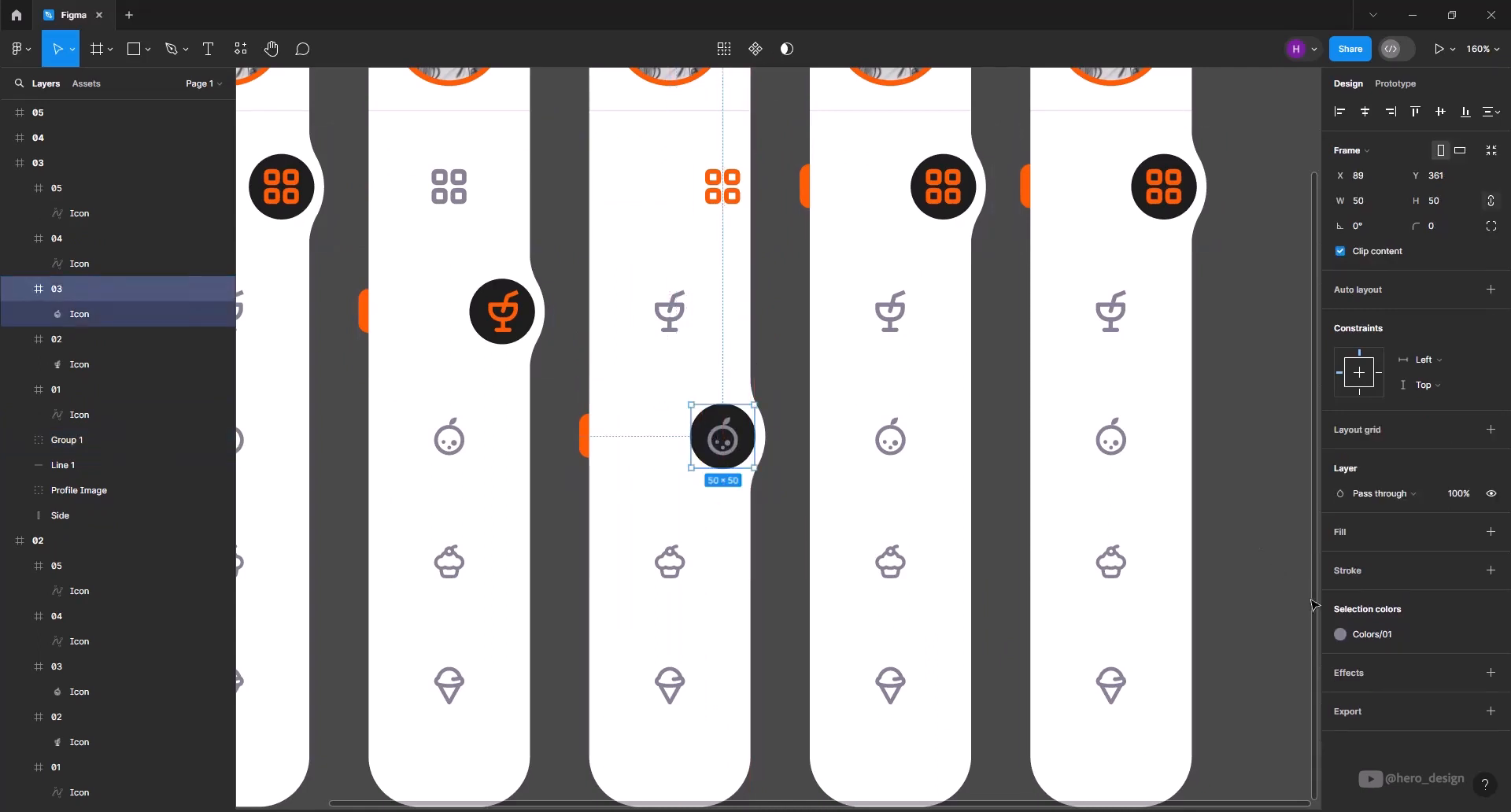
click(1341, 635)
click(1181, 728)
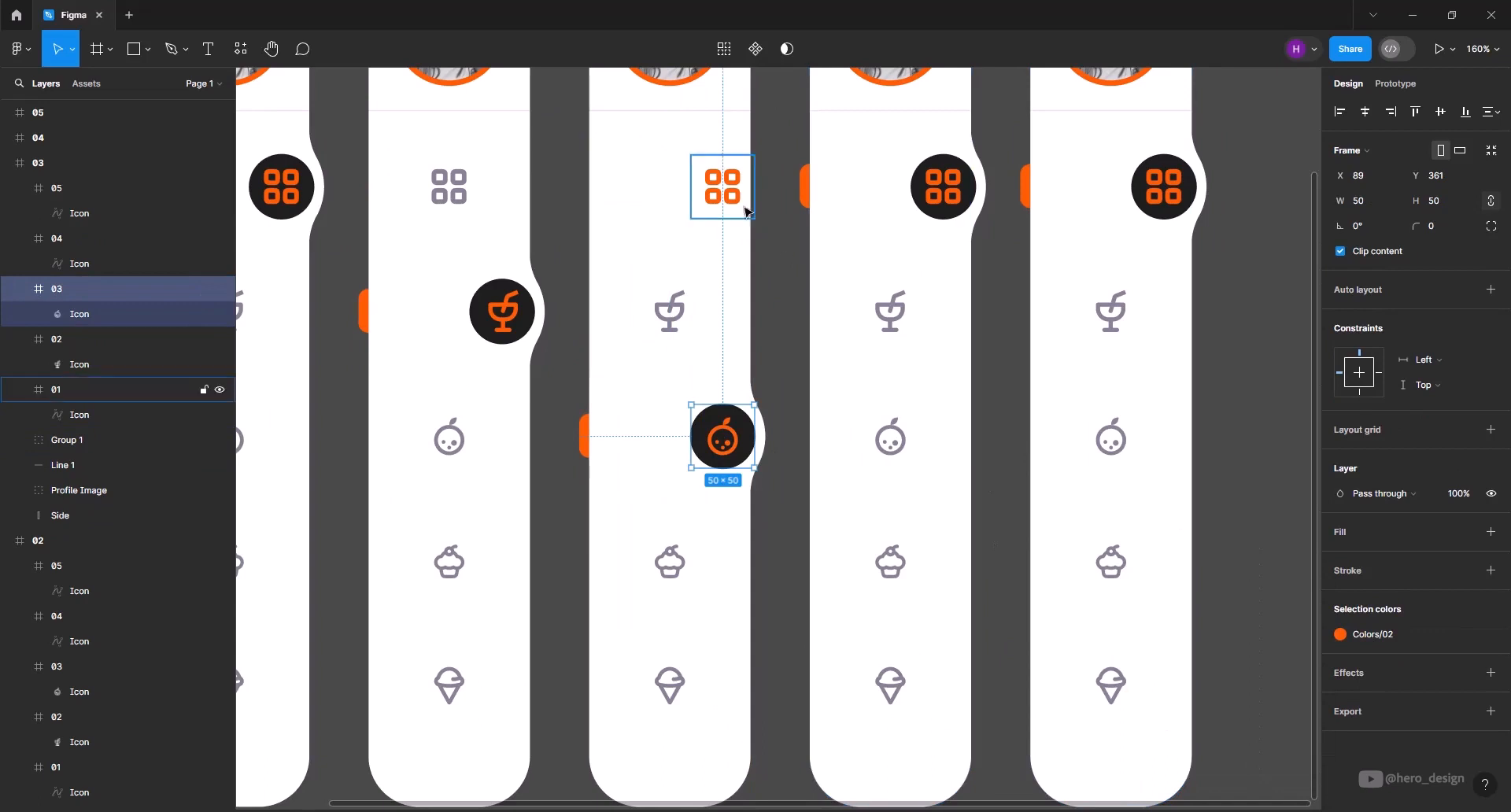
Move frame 03's grid icon back into the icon column at X 47 and change its color to style 01
click(746, 209)
drag(741, 207, 691, 203)
click(1341, 634)
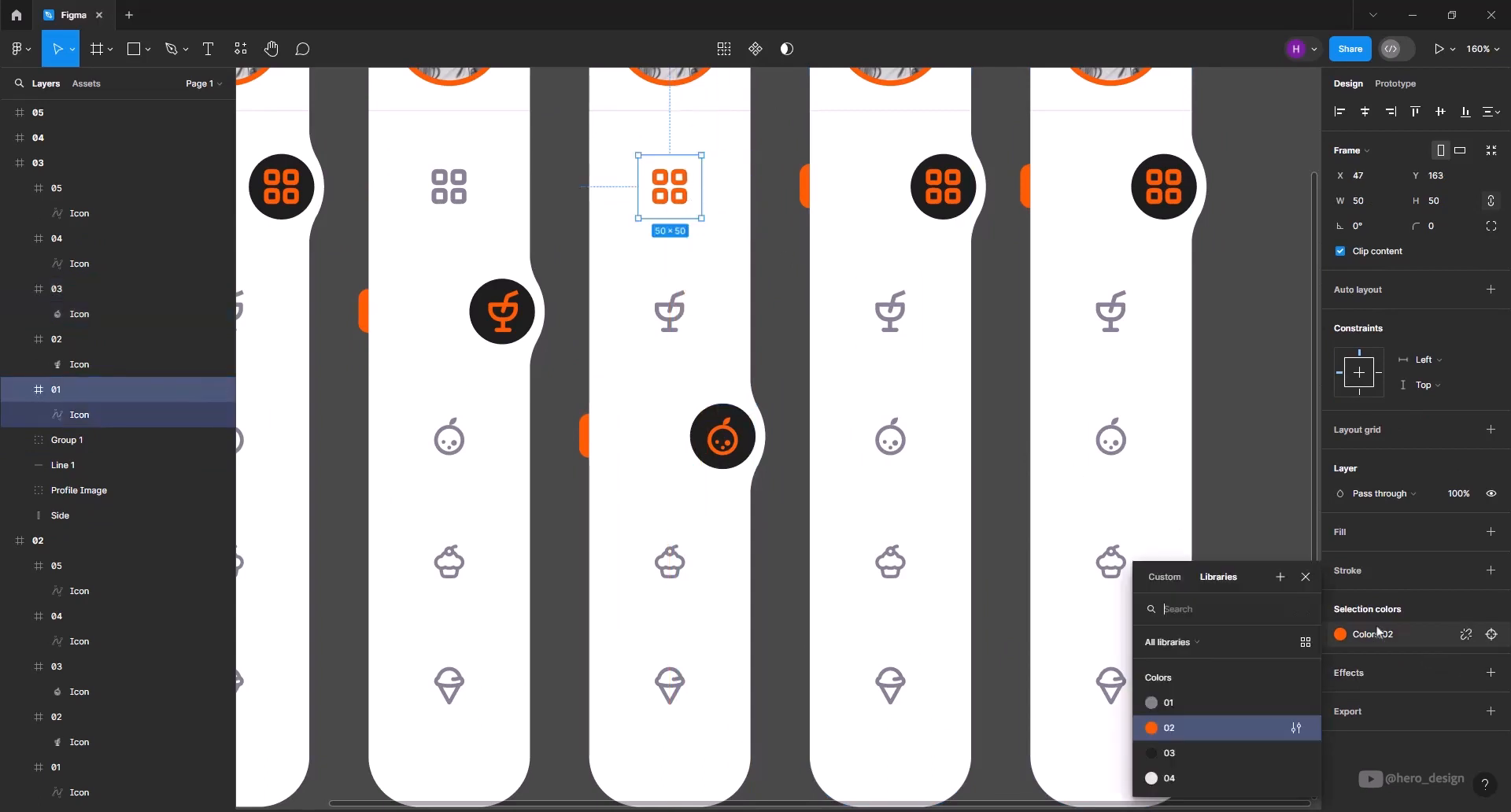
click(1188, 703)
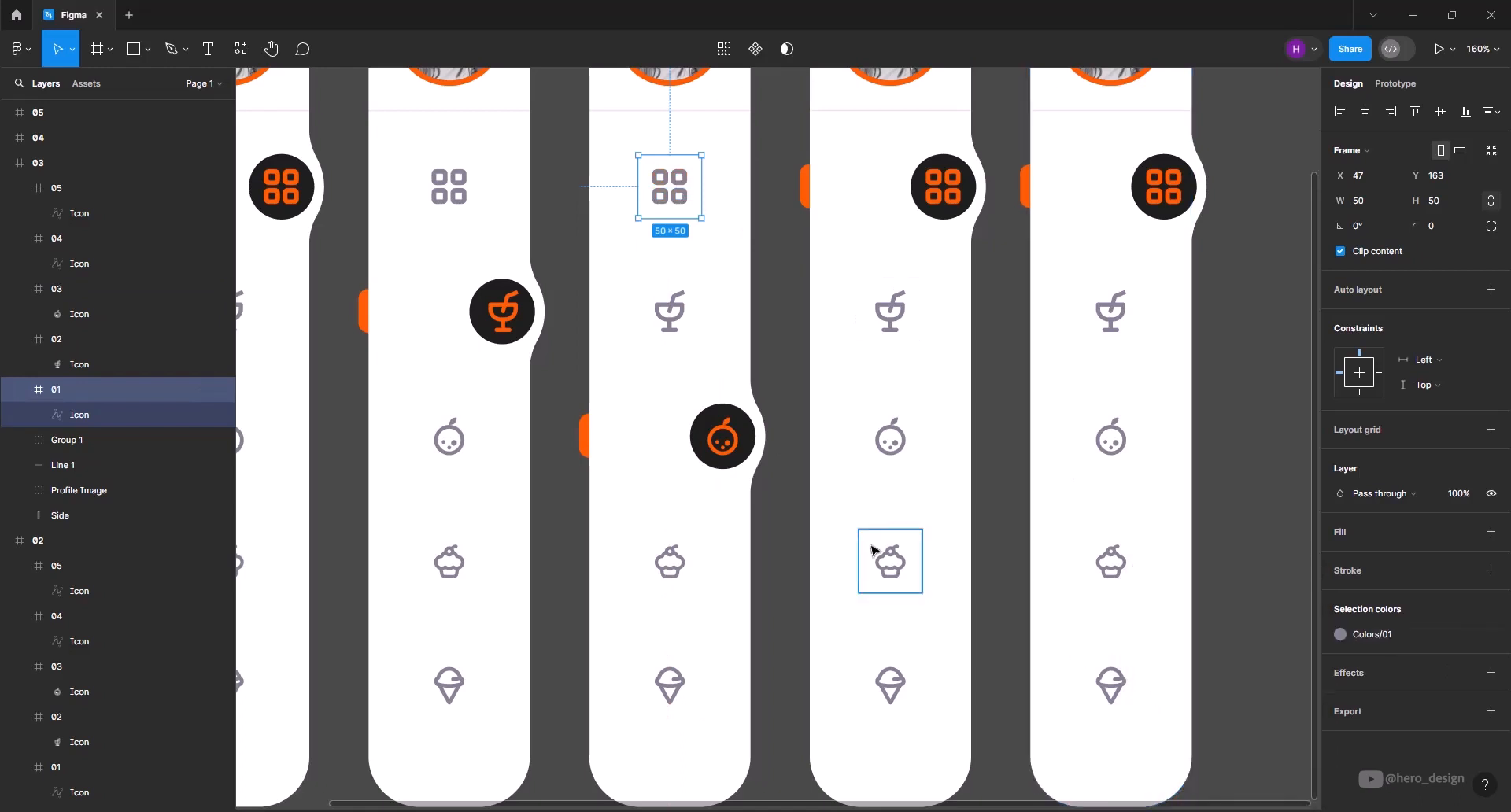
In frame 04, move the highlight group to Y 435, place the cupcake icon on its black circle at X 89, and color it 02
drag(989, 181, 994, 554)
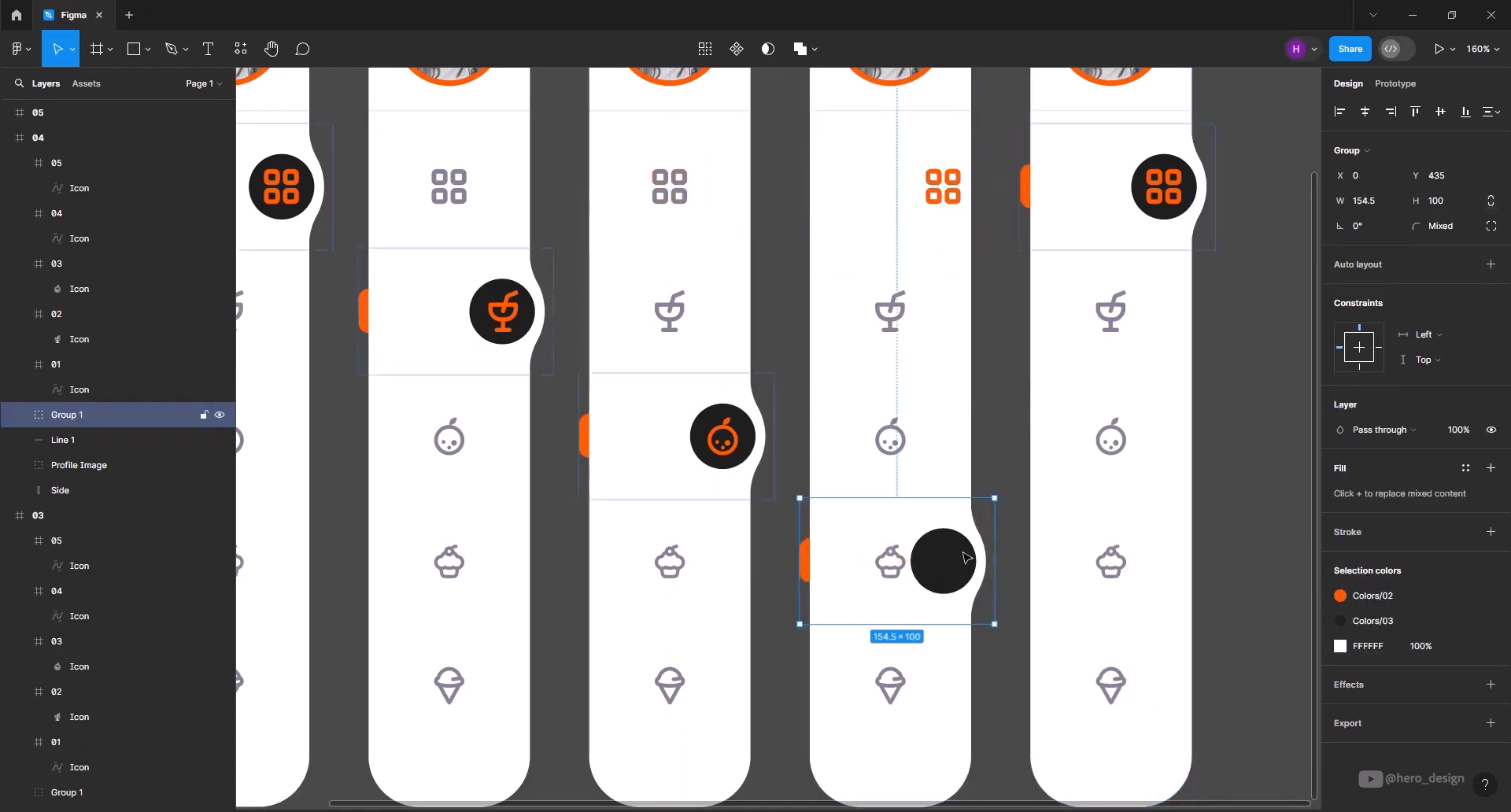
drag(897, 557, 958, 560)
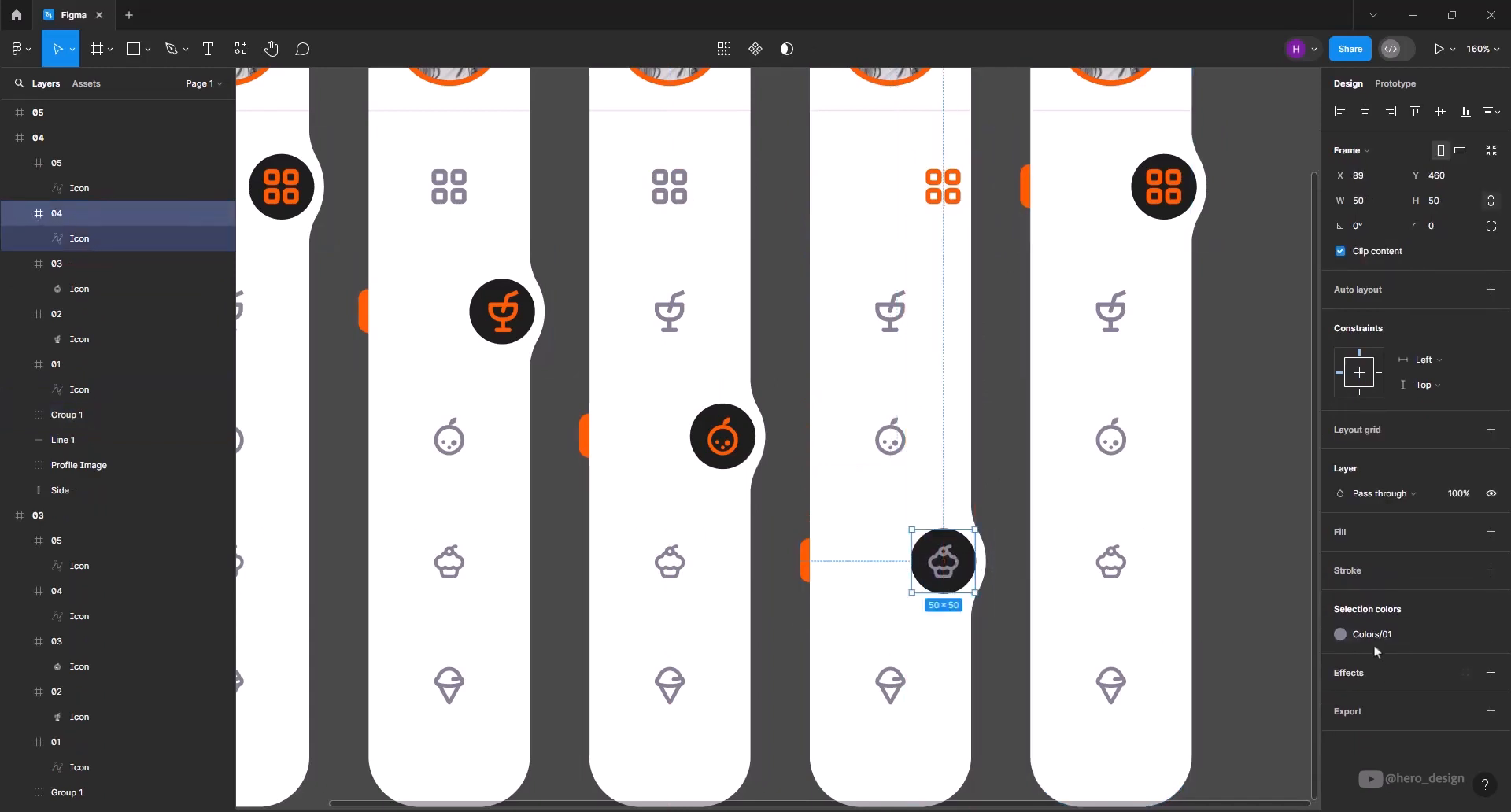
click(1370, 636)
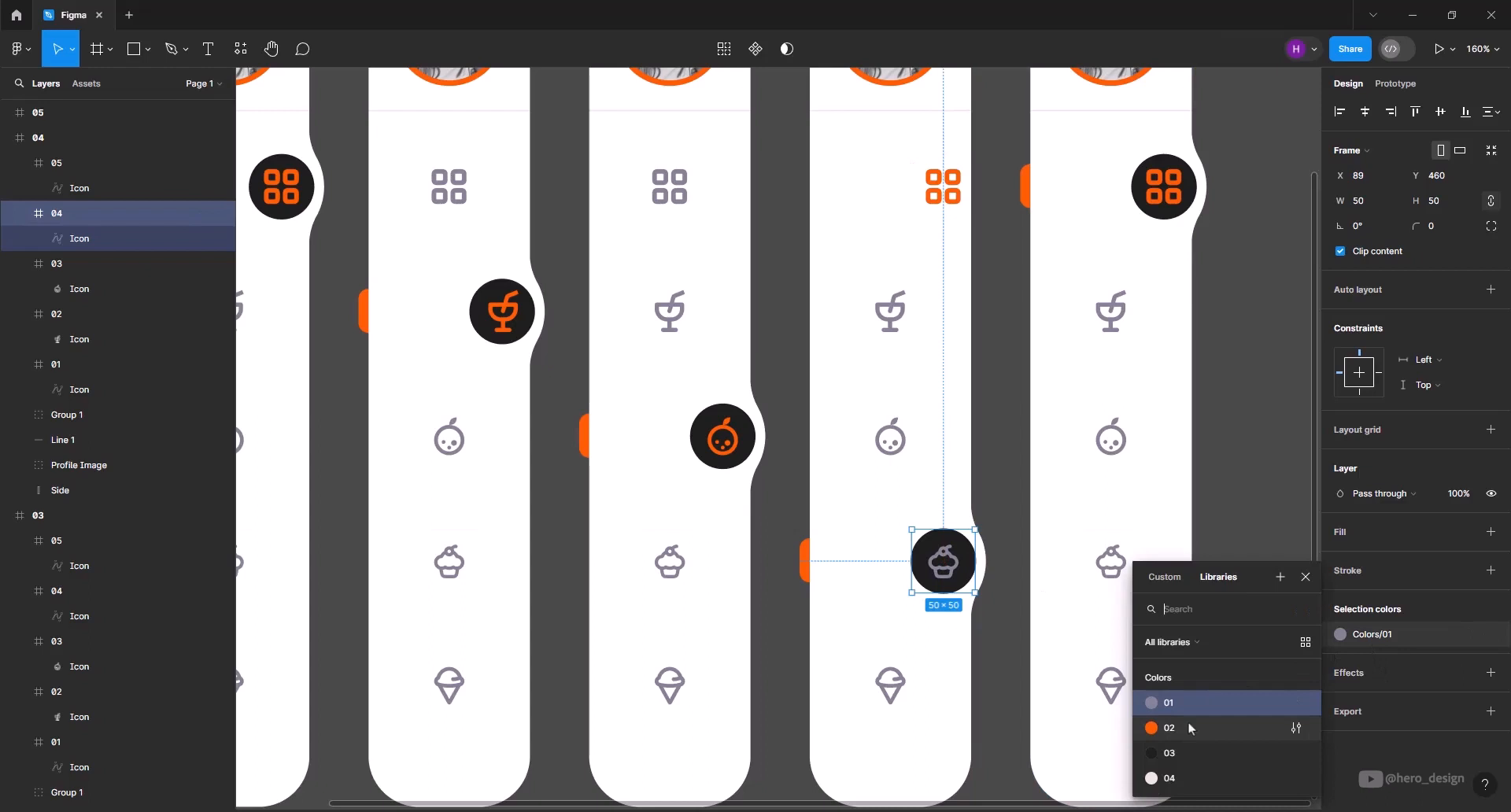
click(1185, 730)
Move frame 04's grid icon back into the icon column at X 47 and change its color to style 01
drag(960, 205, 910, 203)
click(1369, 636)
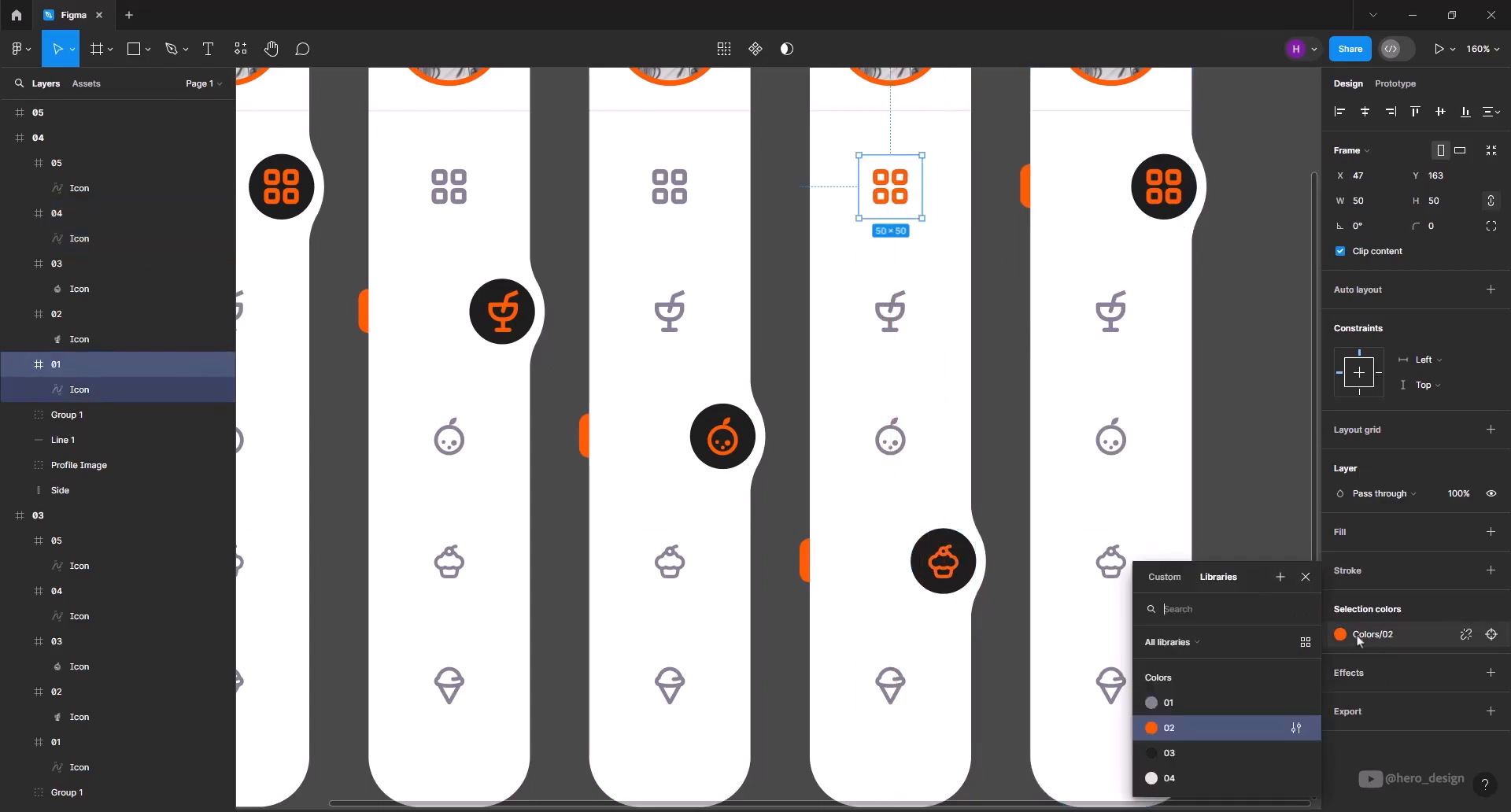
click(1181, 701)
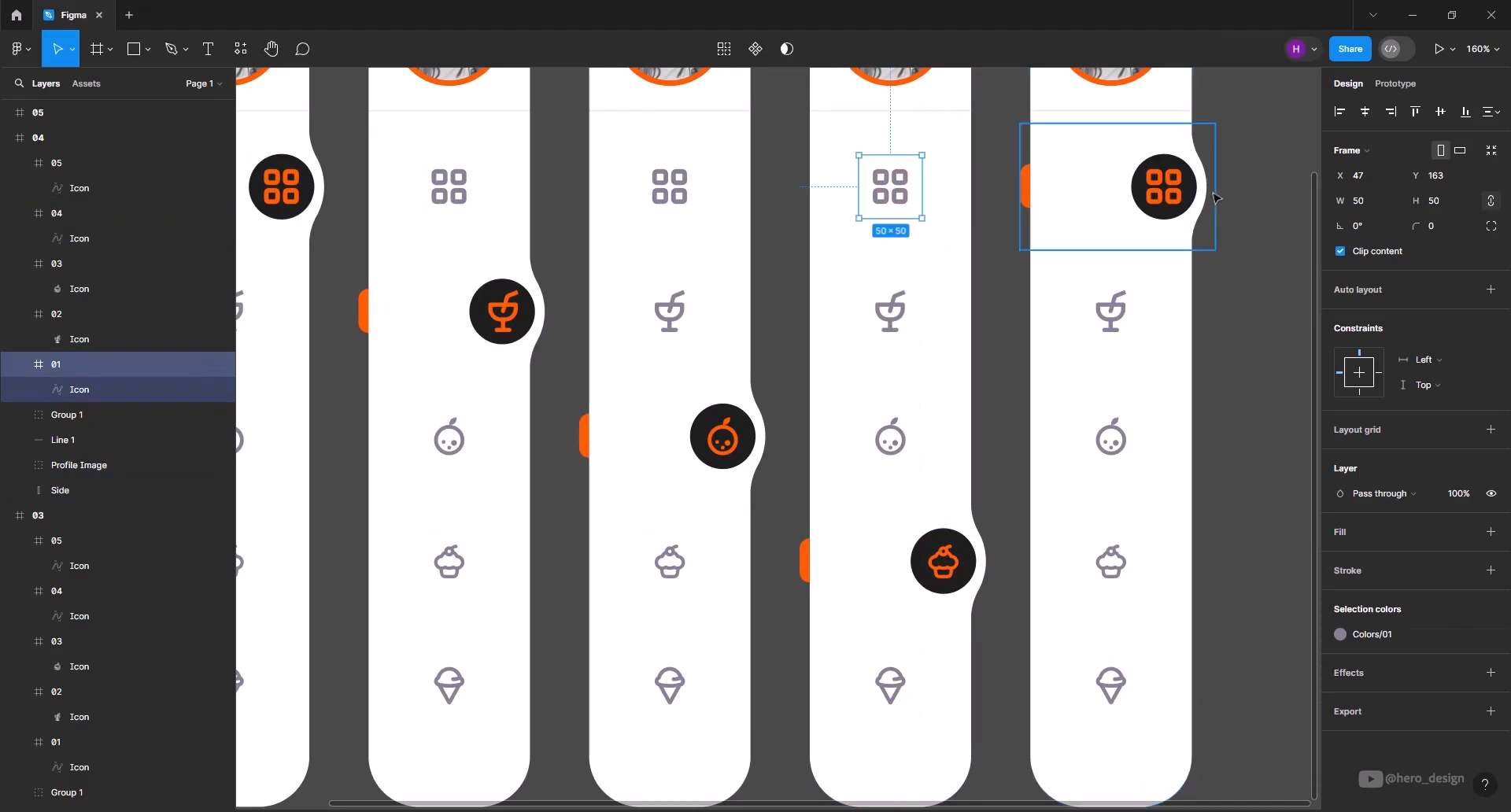
In frame 05, move the highlight group down to the ice cream icon, place that icon on the black circle at X 89, and color it 02
drag(1200, 178, 1177, 696)
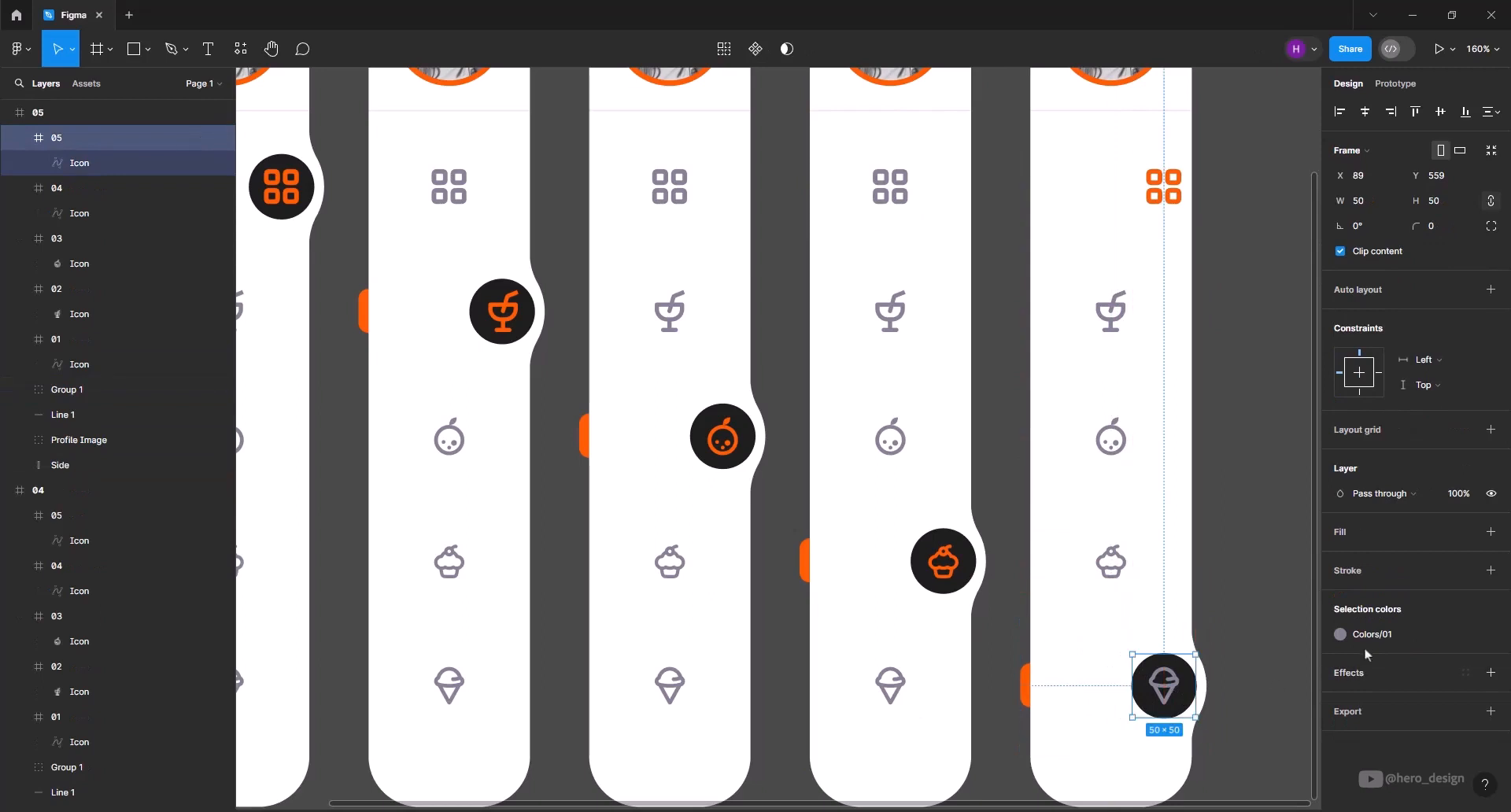
click(1341, 634)
click(1181, 720)
Move frame 05's grid icon back into the icon column at X 47, change its color to style 01, and deselect it
drag(1169, 189, 1116, 189)
click(1383, 634)
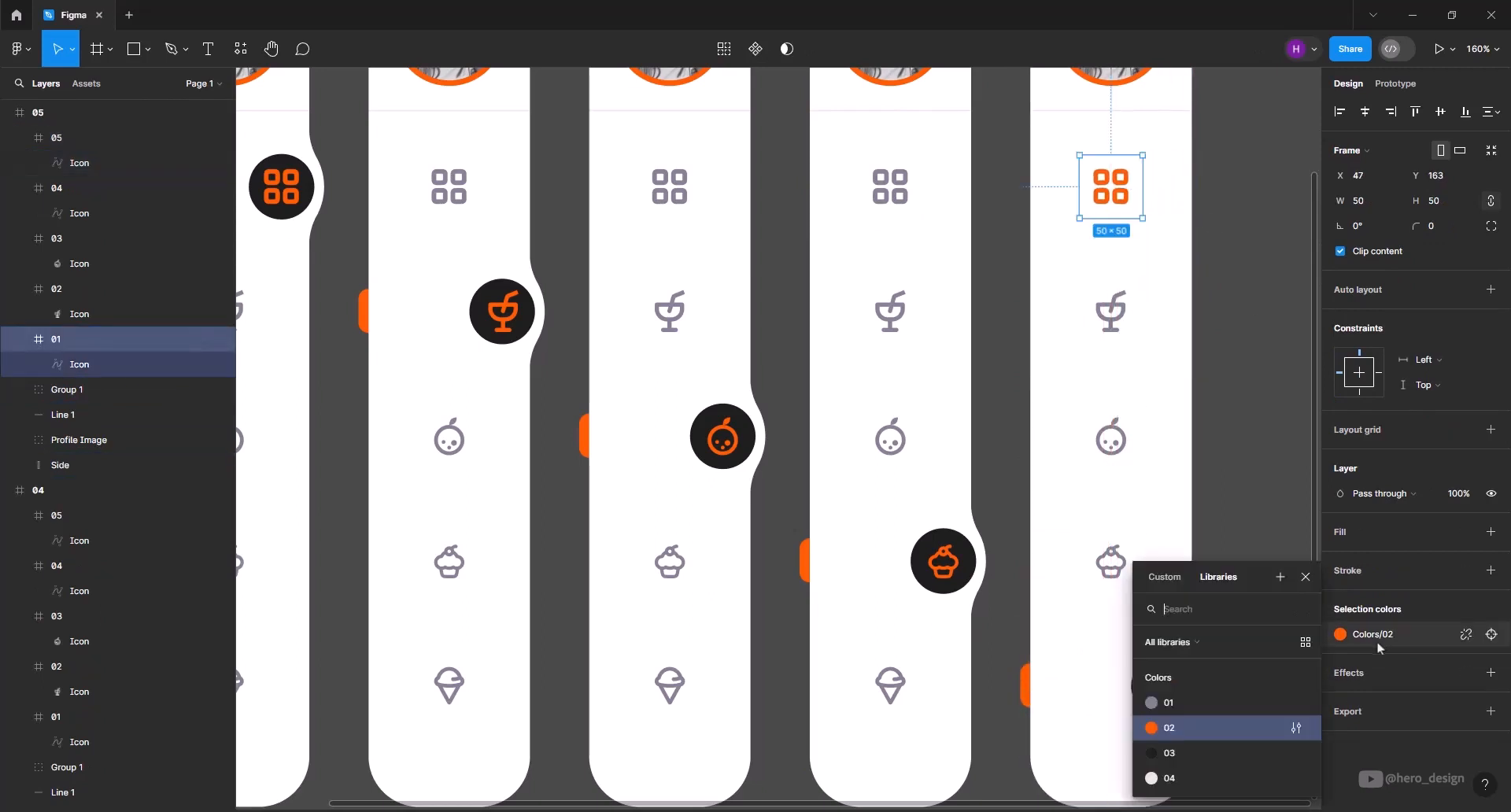
click(1215, 699)
click(1270, 550)
Switch to prototyping and connect frame 01's drink icon to frame 02
scroll(797, 375, down, 6)
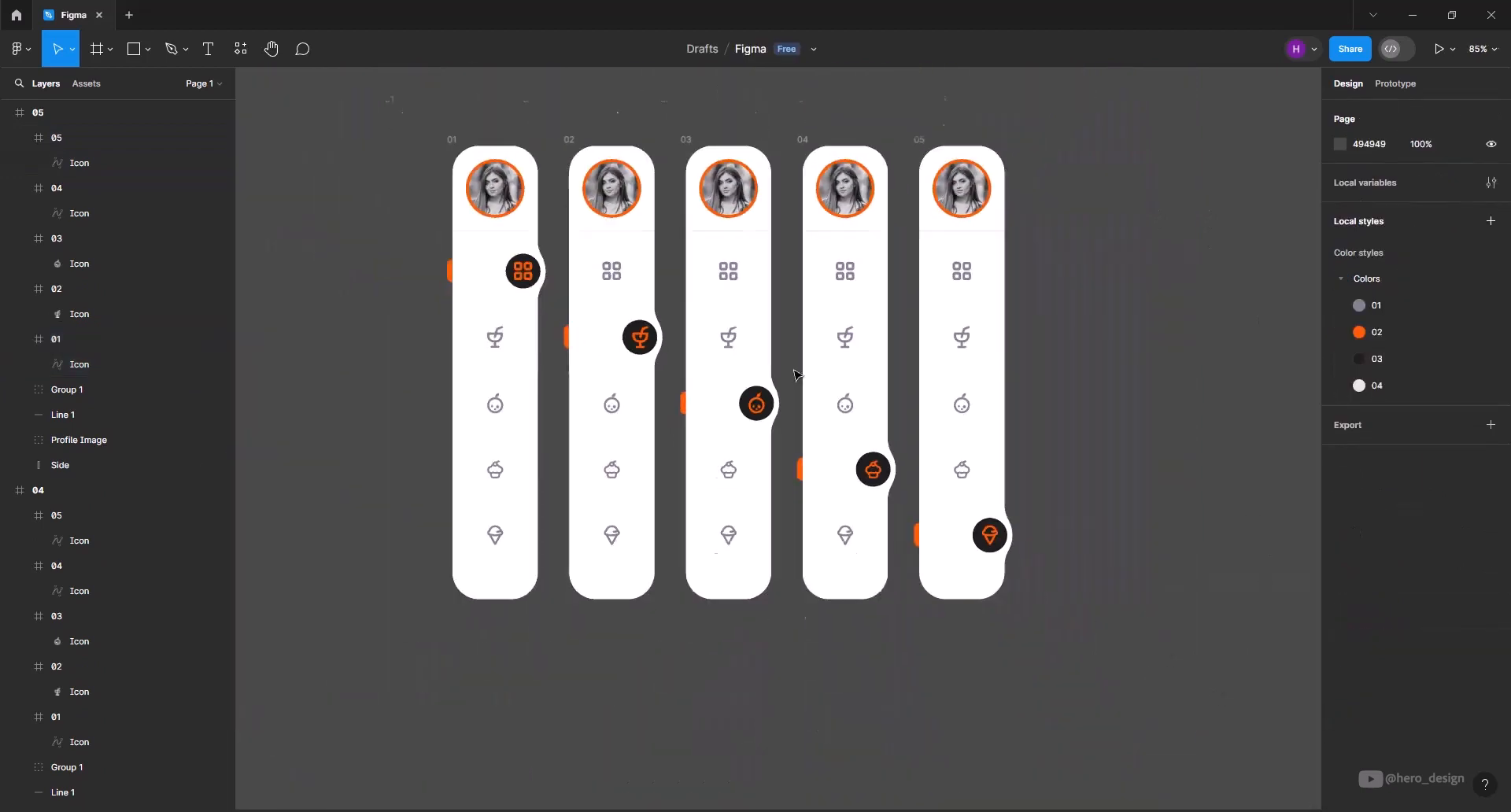
scroll(1029, 310, up, 1)
scroll(718, 164, up, 3)
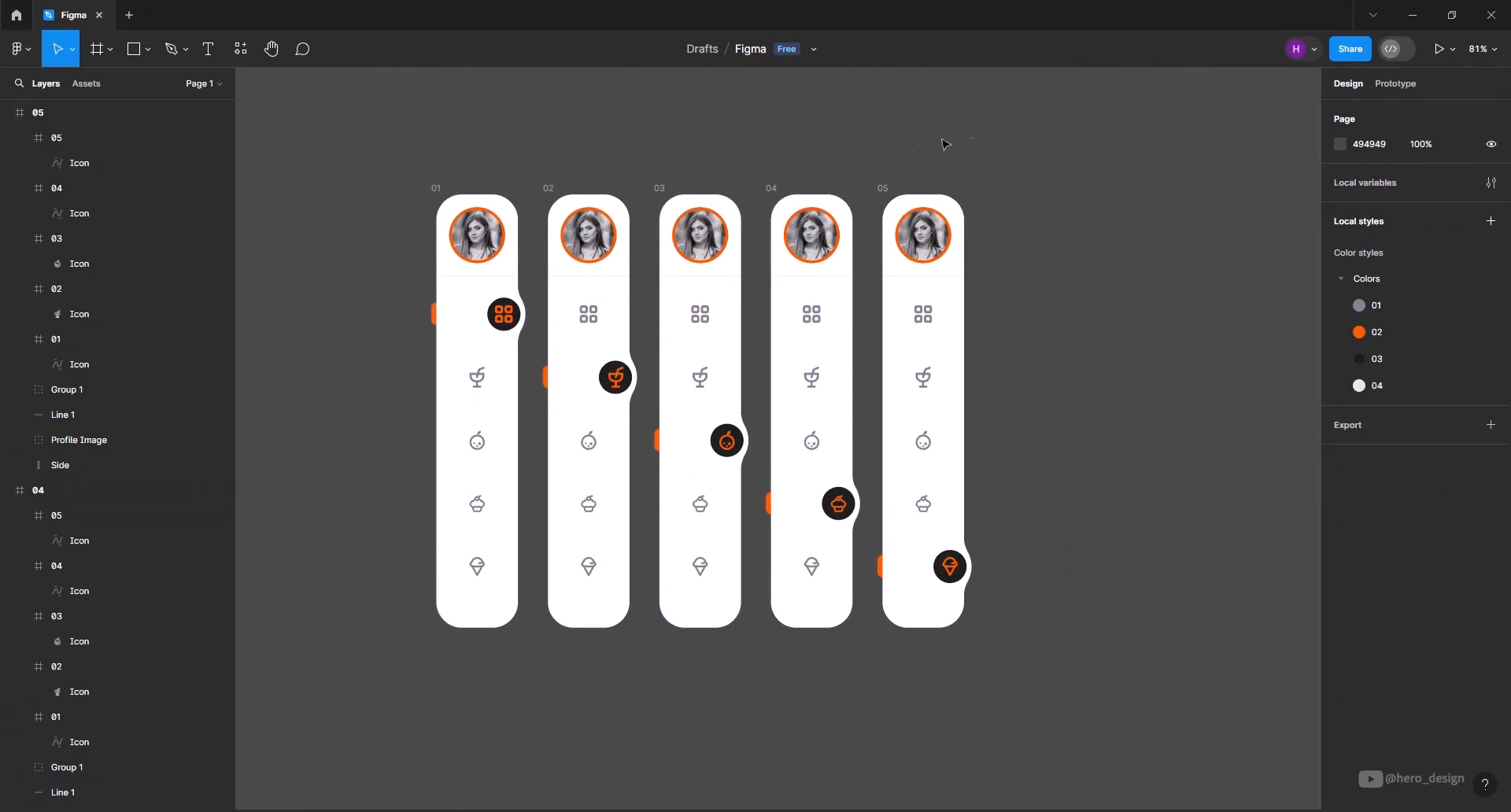
click(1392, 86)
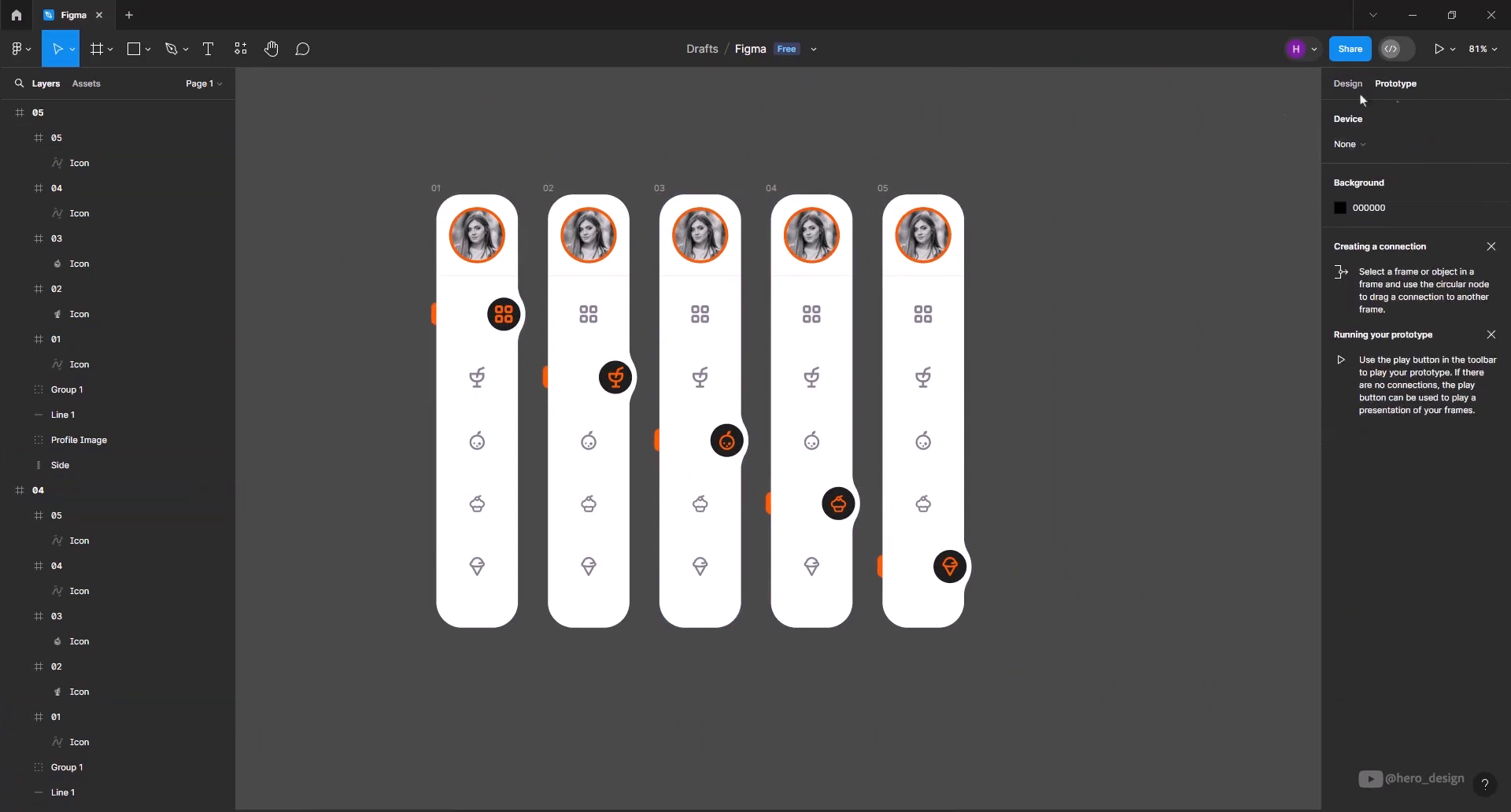
click(457, 187)
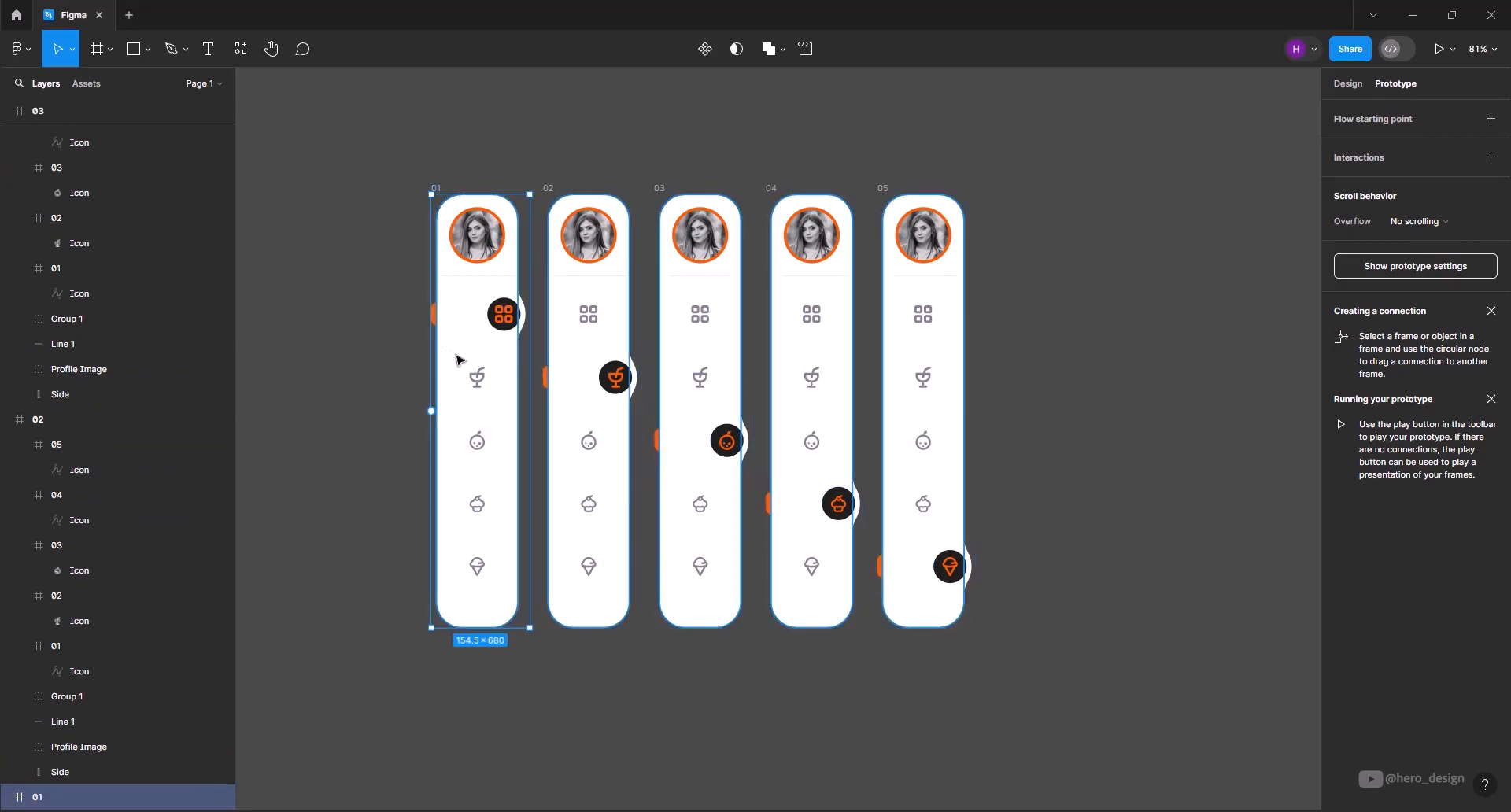
click(480, 377)
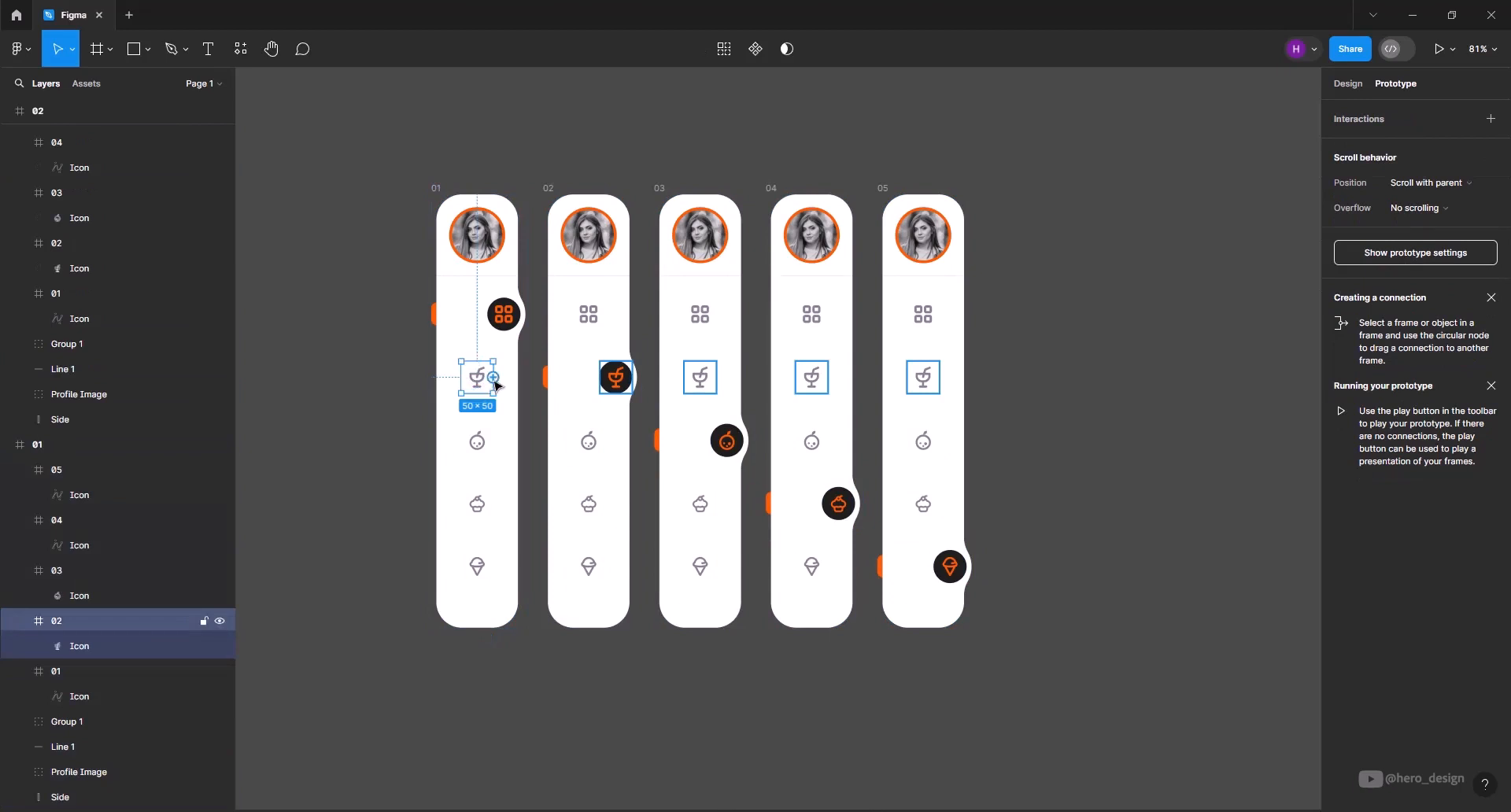
drag(493, 378, 554, 427)
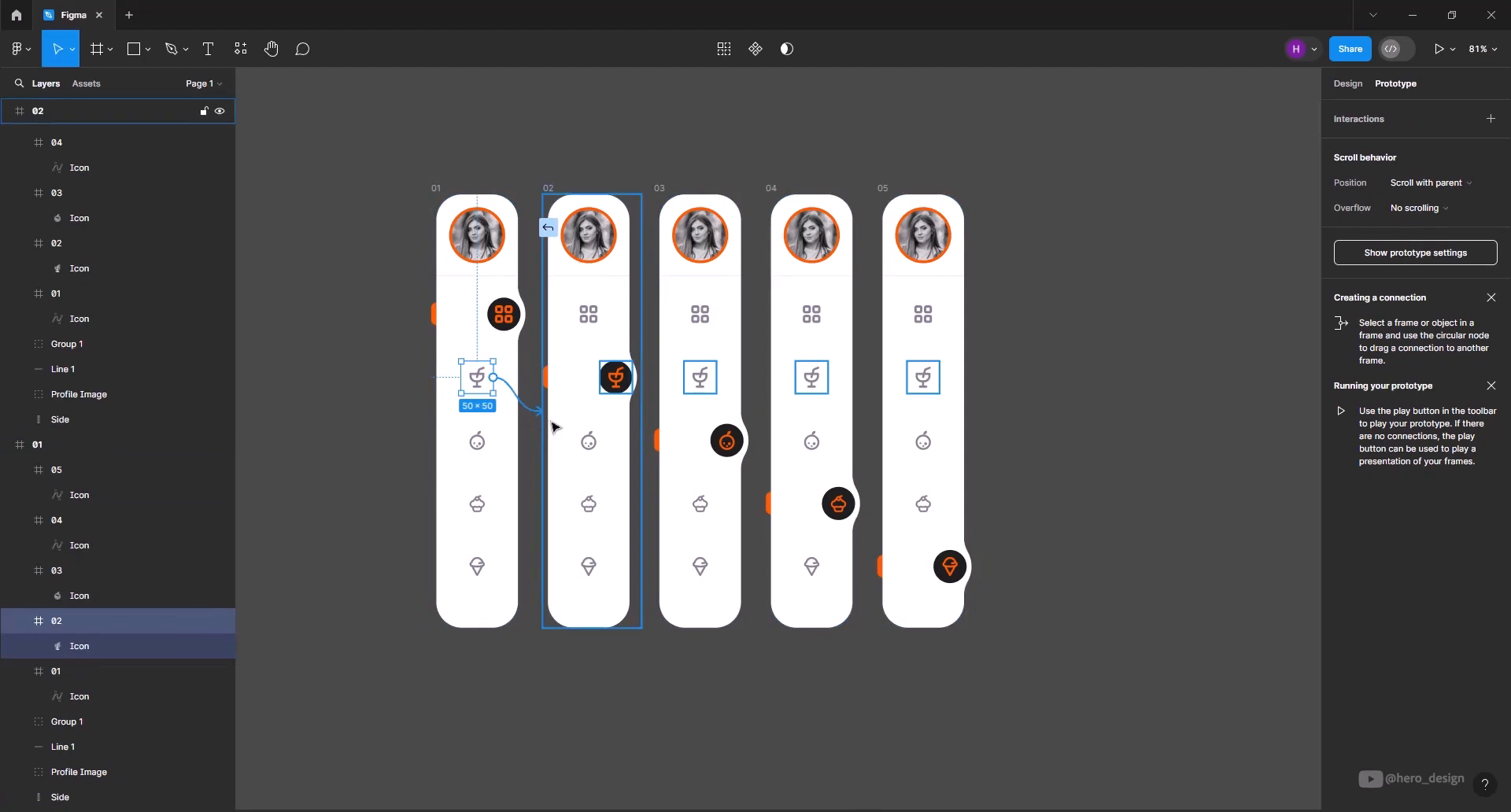
drag(553, 427, 553, 427)
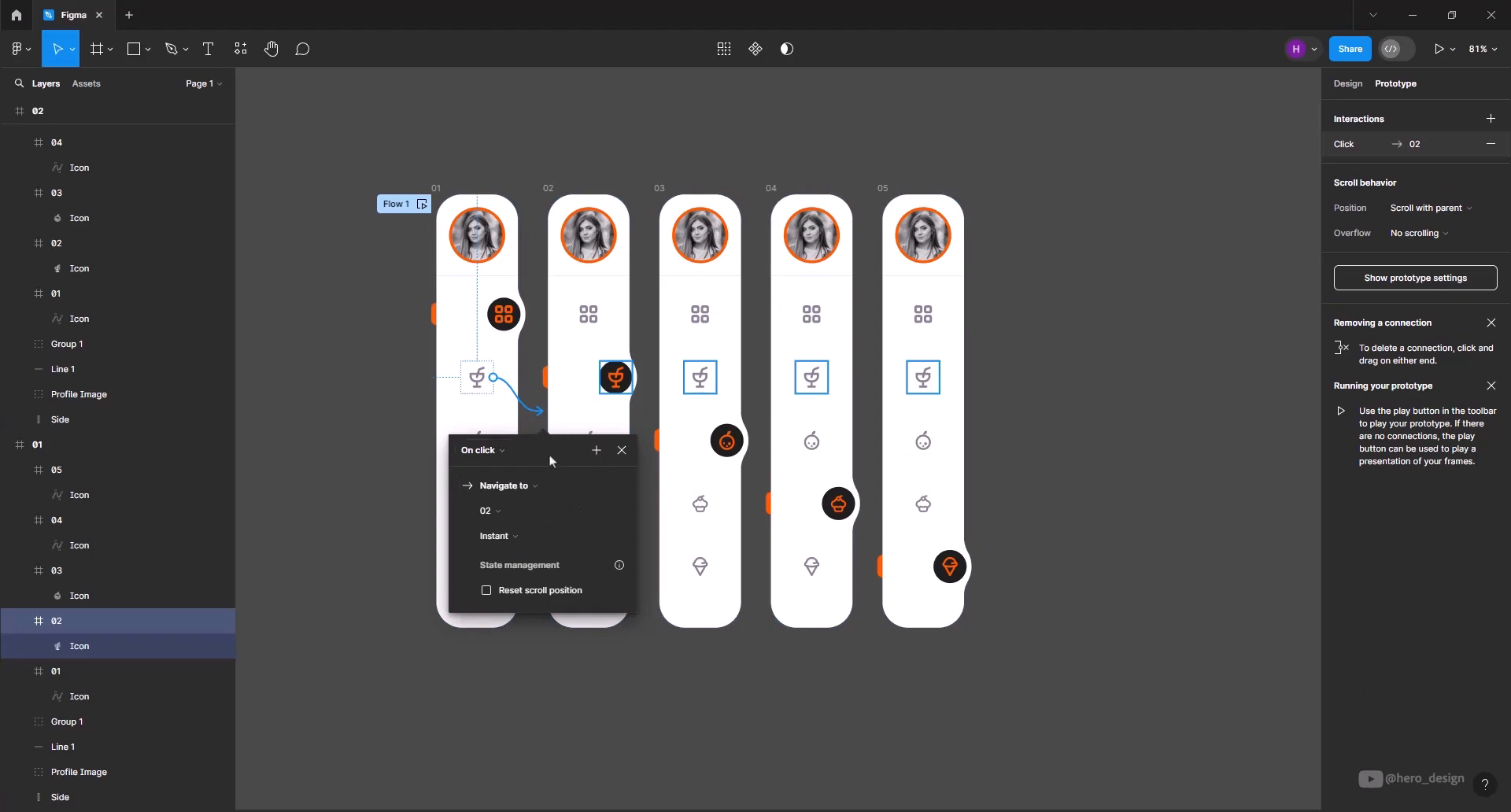
Configure the drink icon's connection as On click, Navigate to 02, with a Smart animate transition and Gentle easing
click(504, 451)
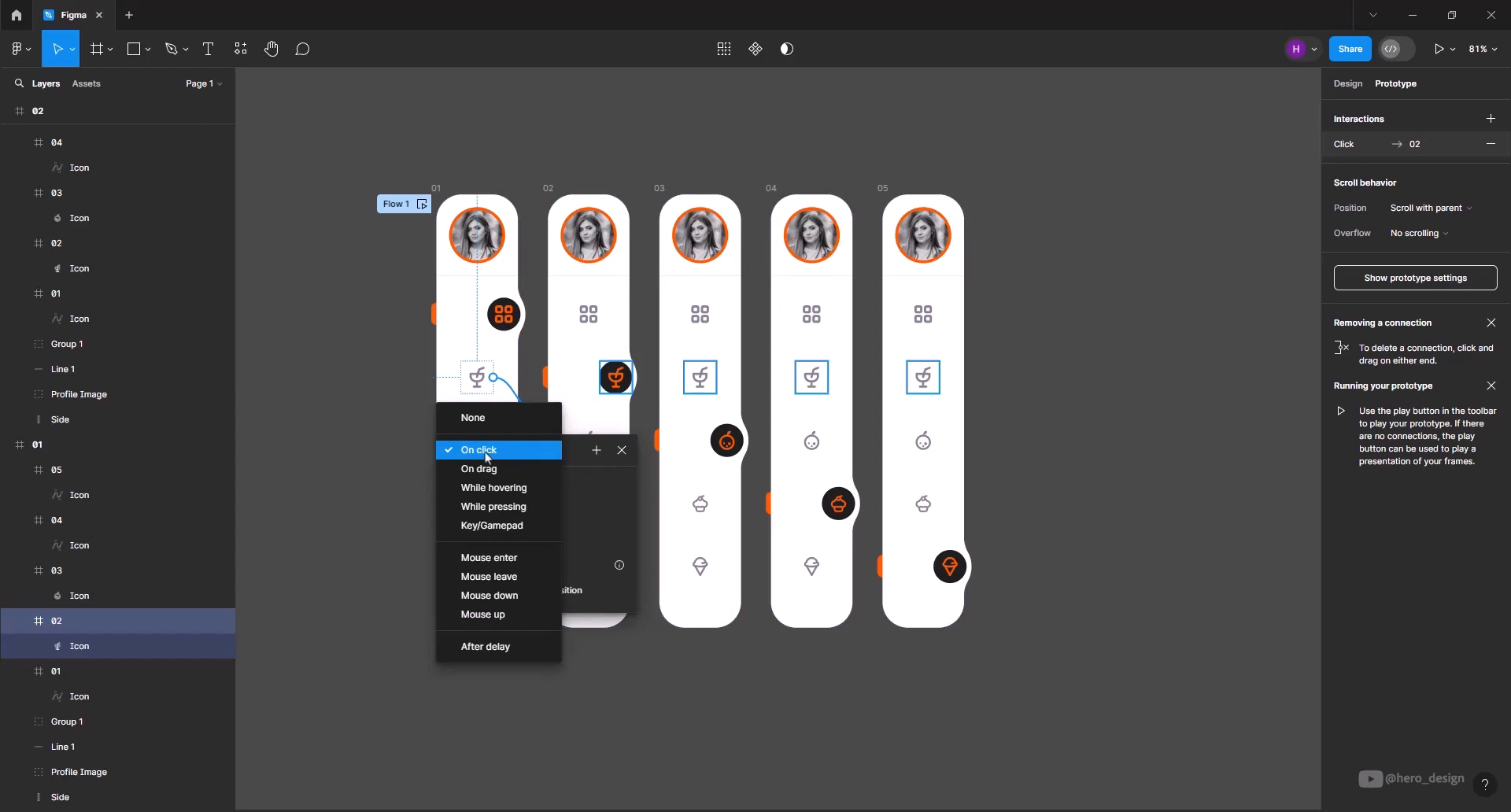
click(573, 456)
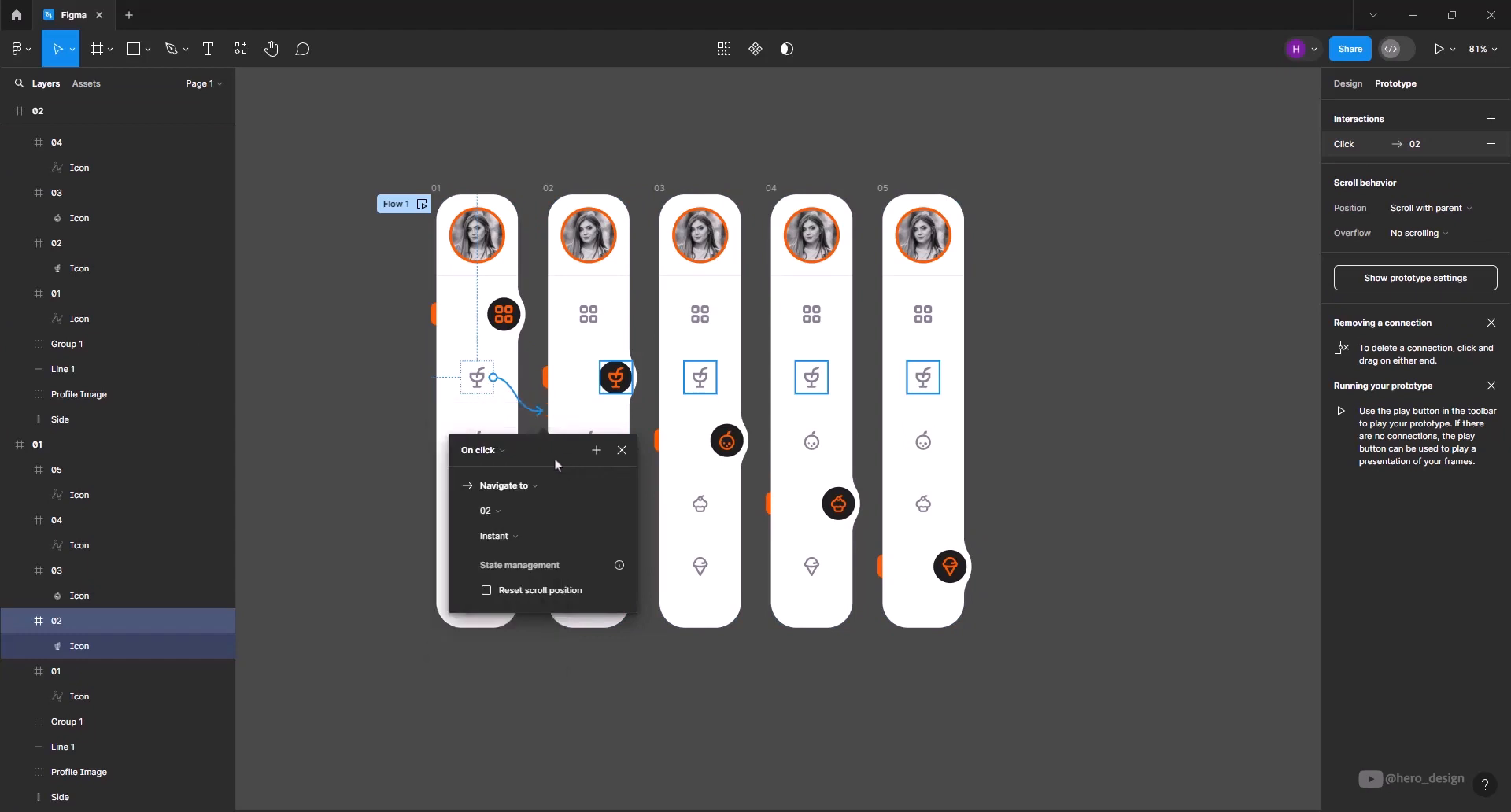
click(509, 482)
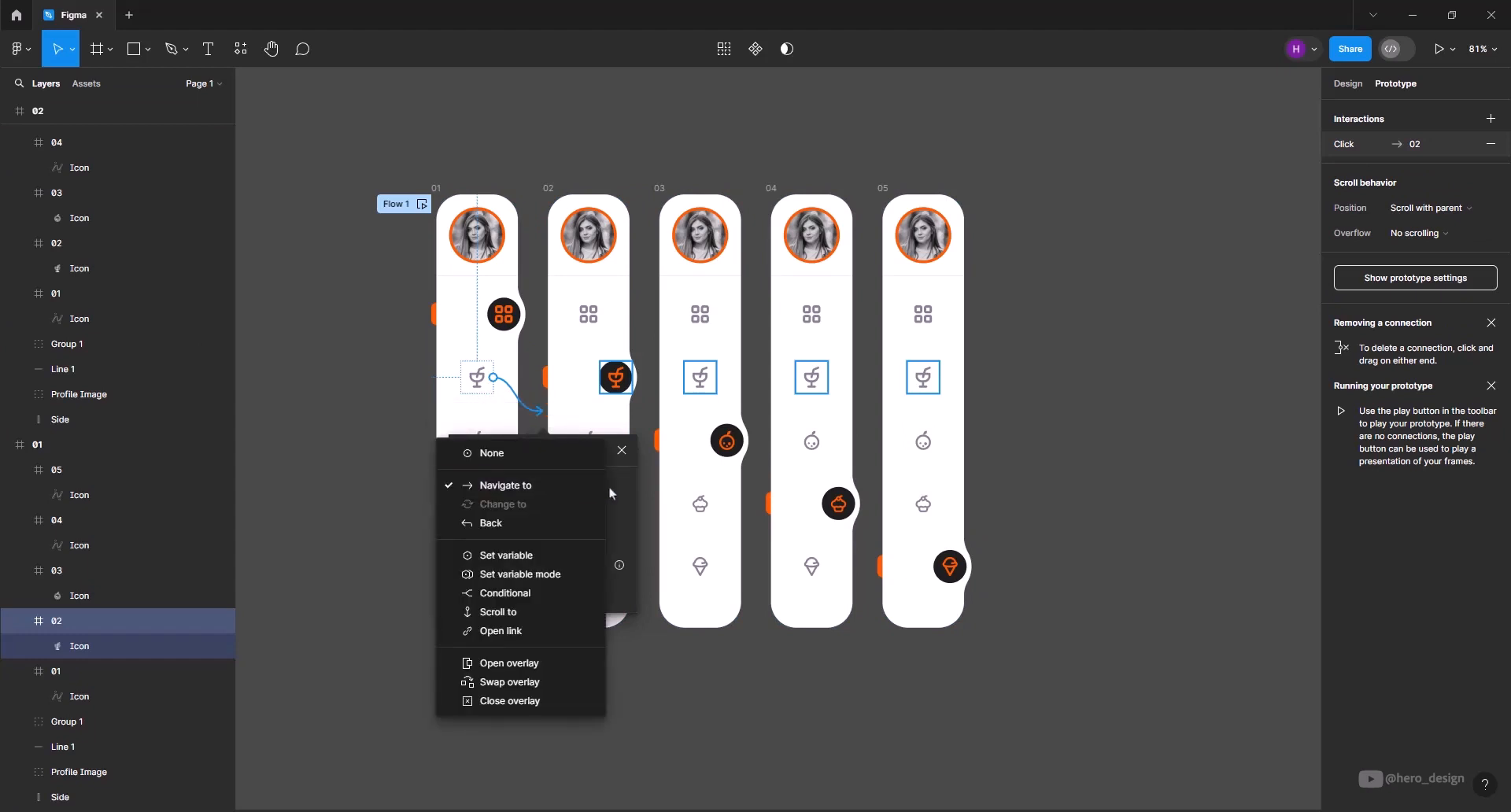
click(611, 485)
click(516, 536)
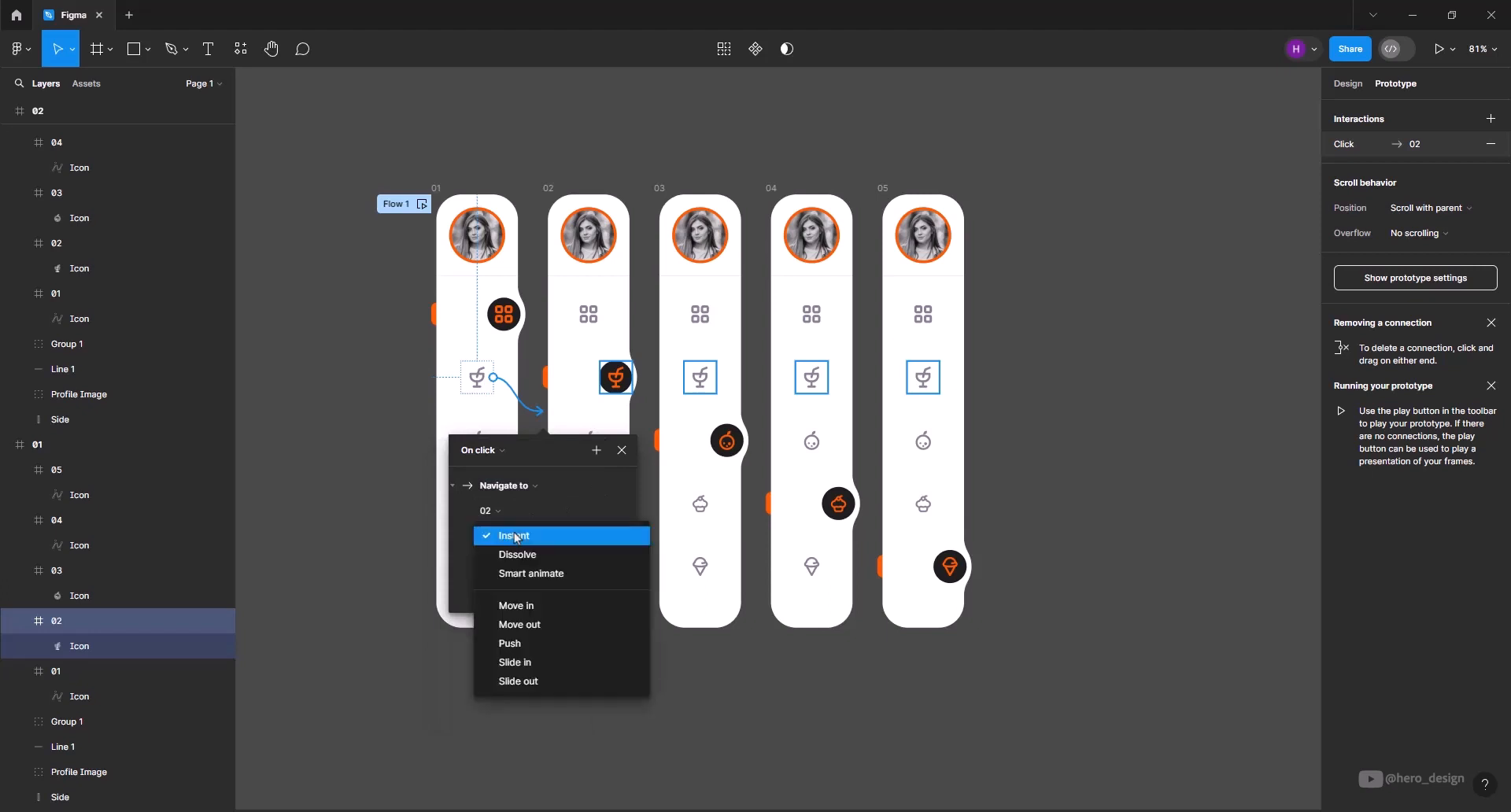
click(555, 574)
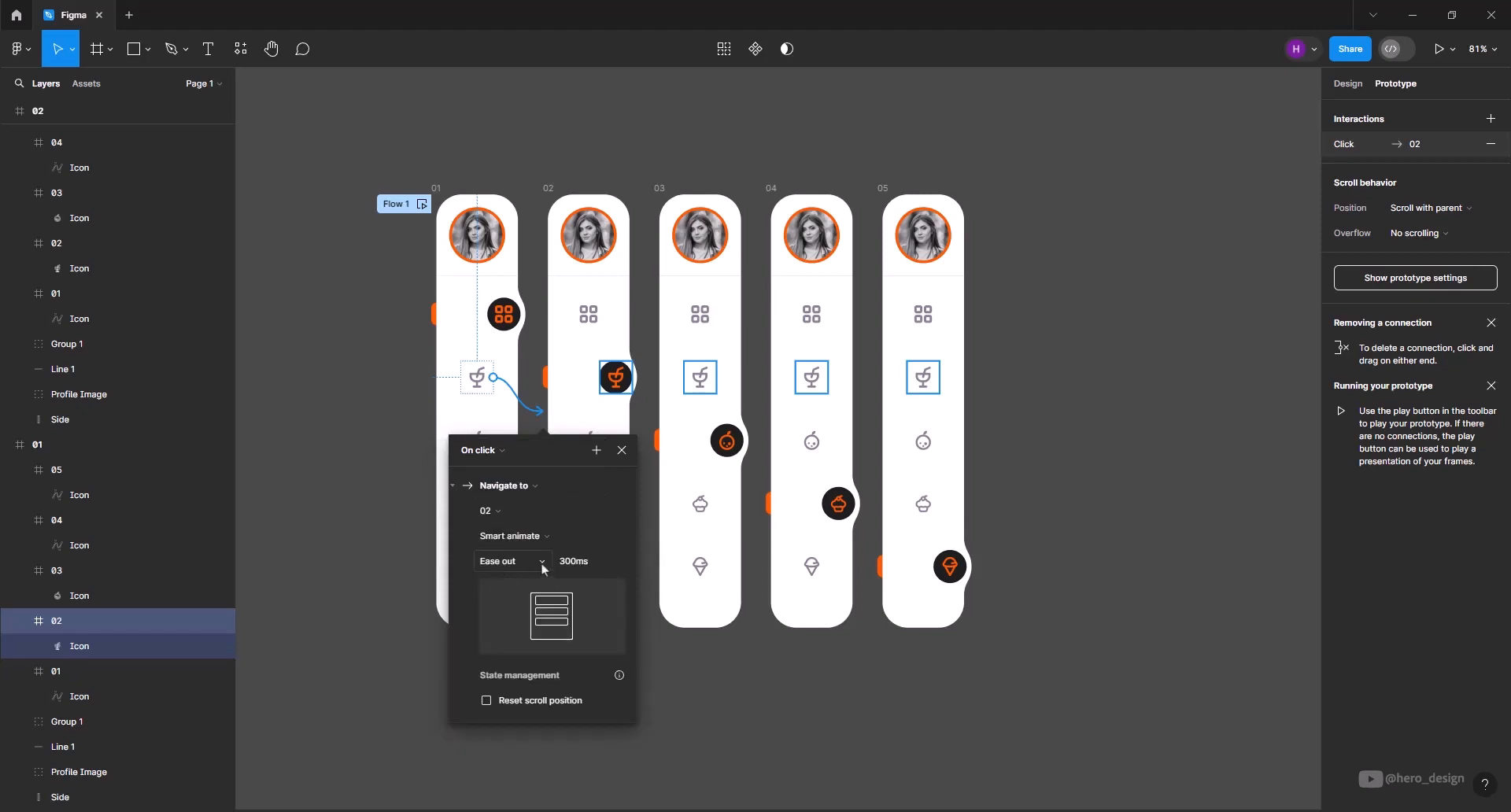
click(541, 562)
click(543, 694)
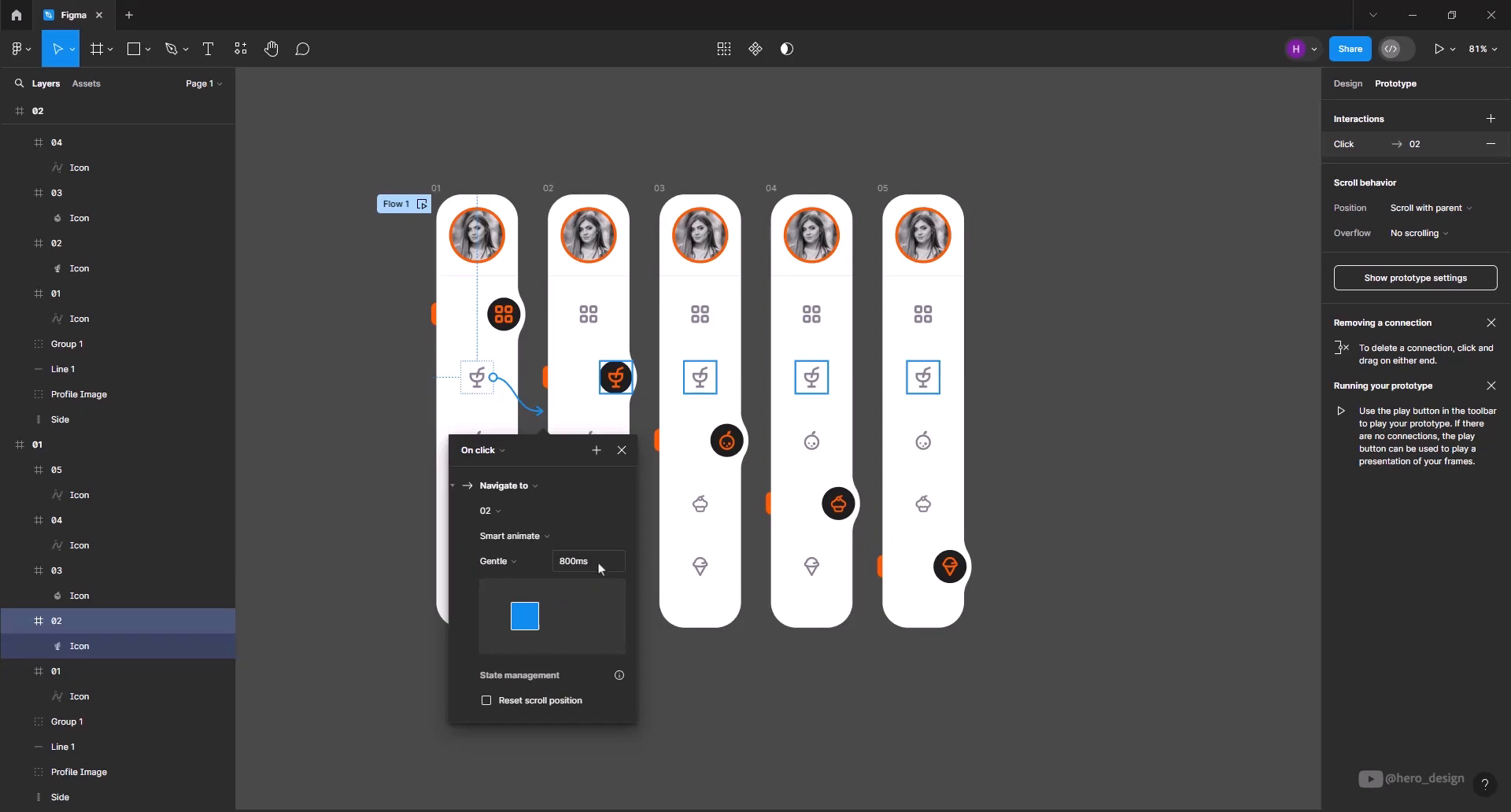
click(622, 450)
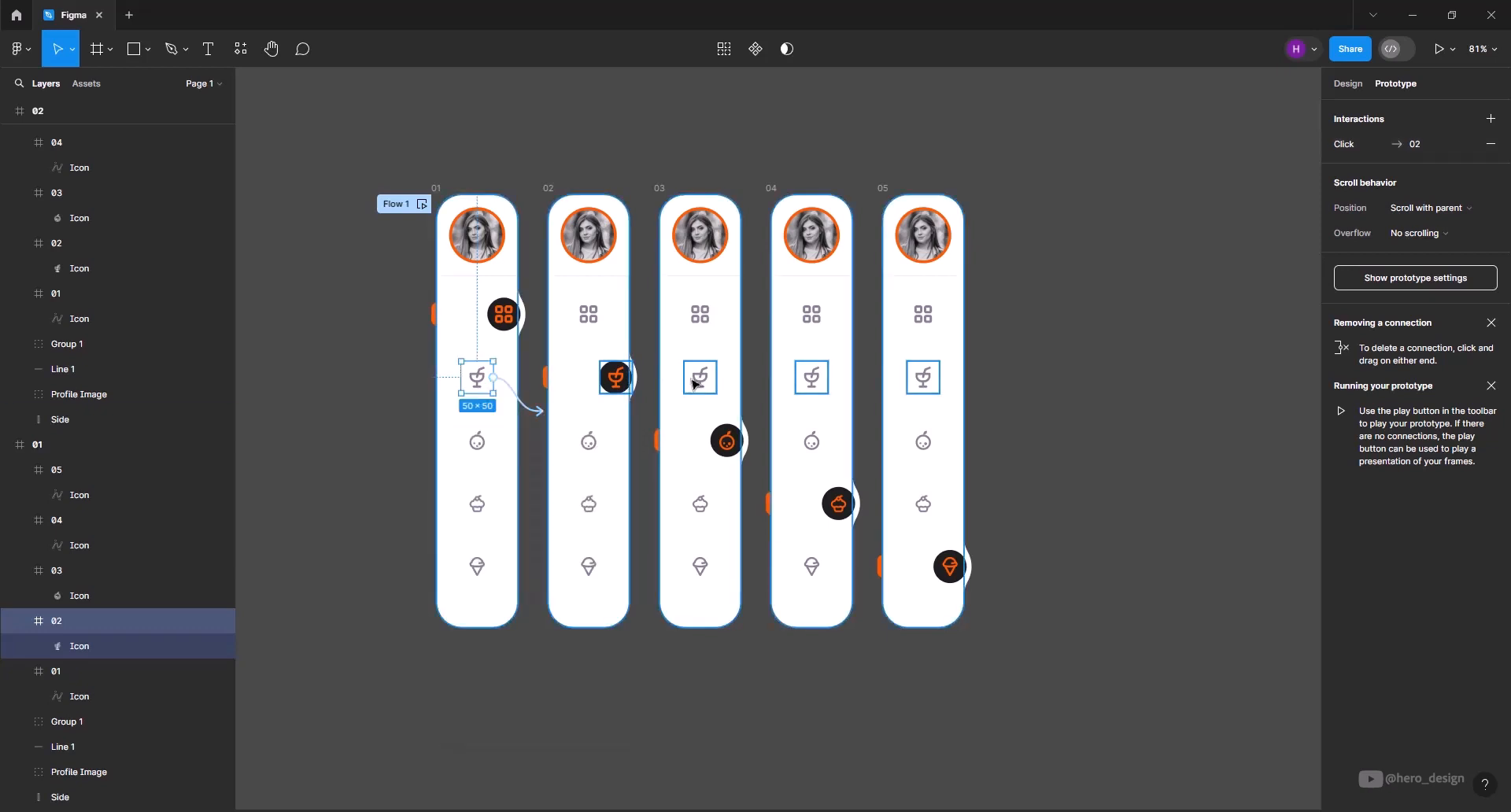
Connect the drink icons in frames 03, 04 and 05 to frame 02 with on-click Smart animate interactions
click(687, 384)
drag(686, 383, 626, 421)
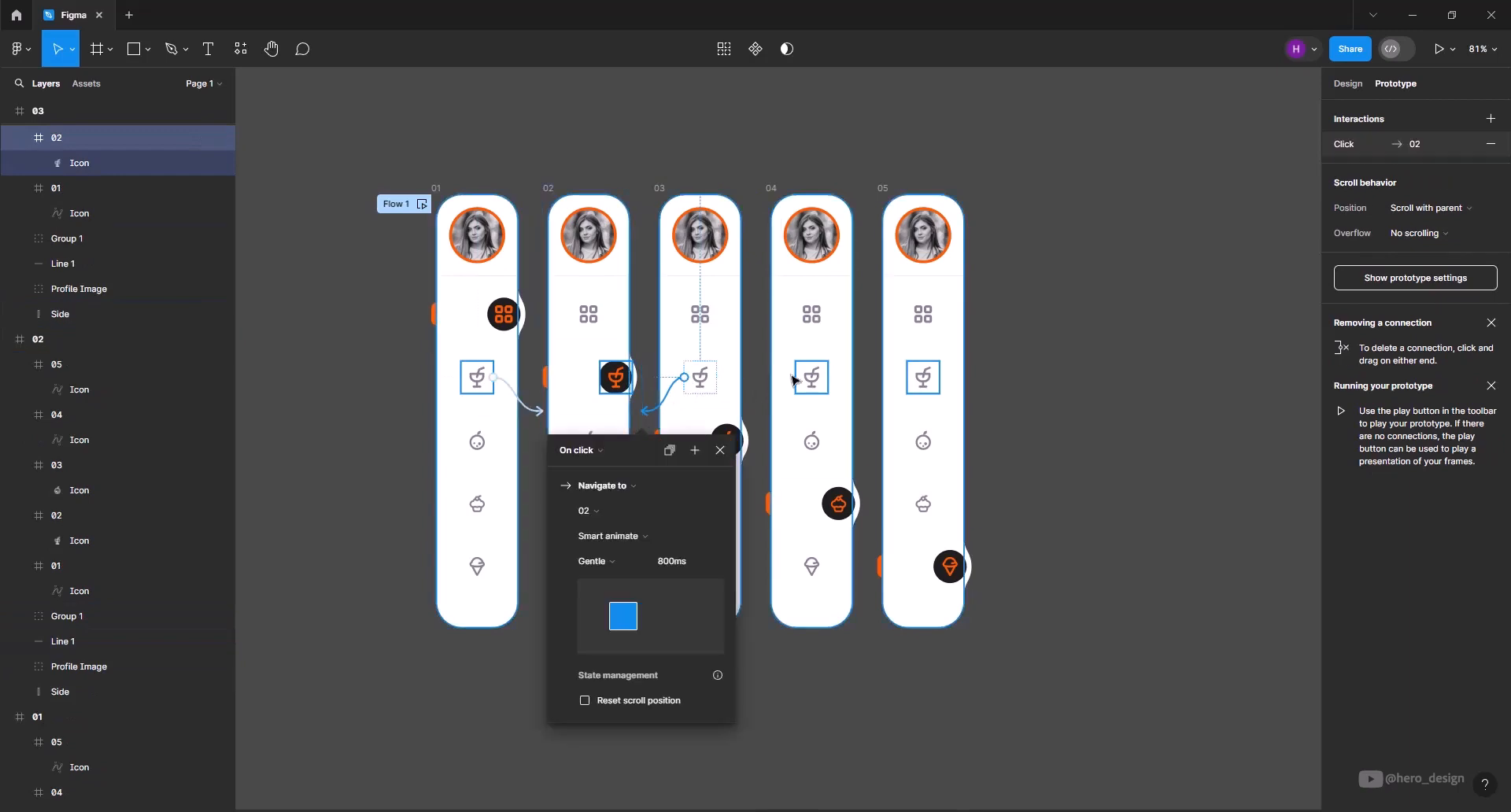
click(720, 451)
click(799, 384)
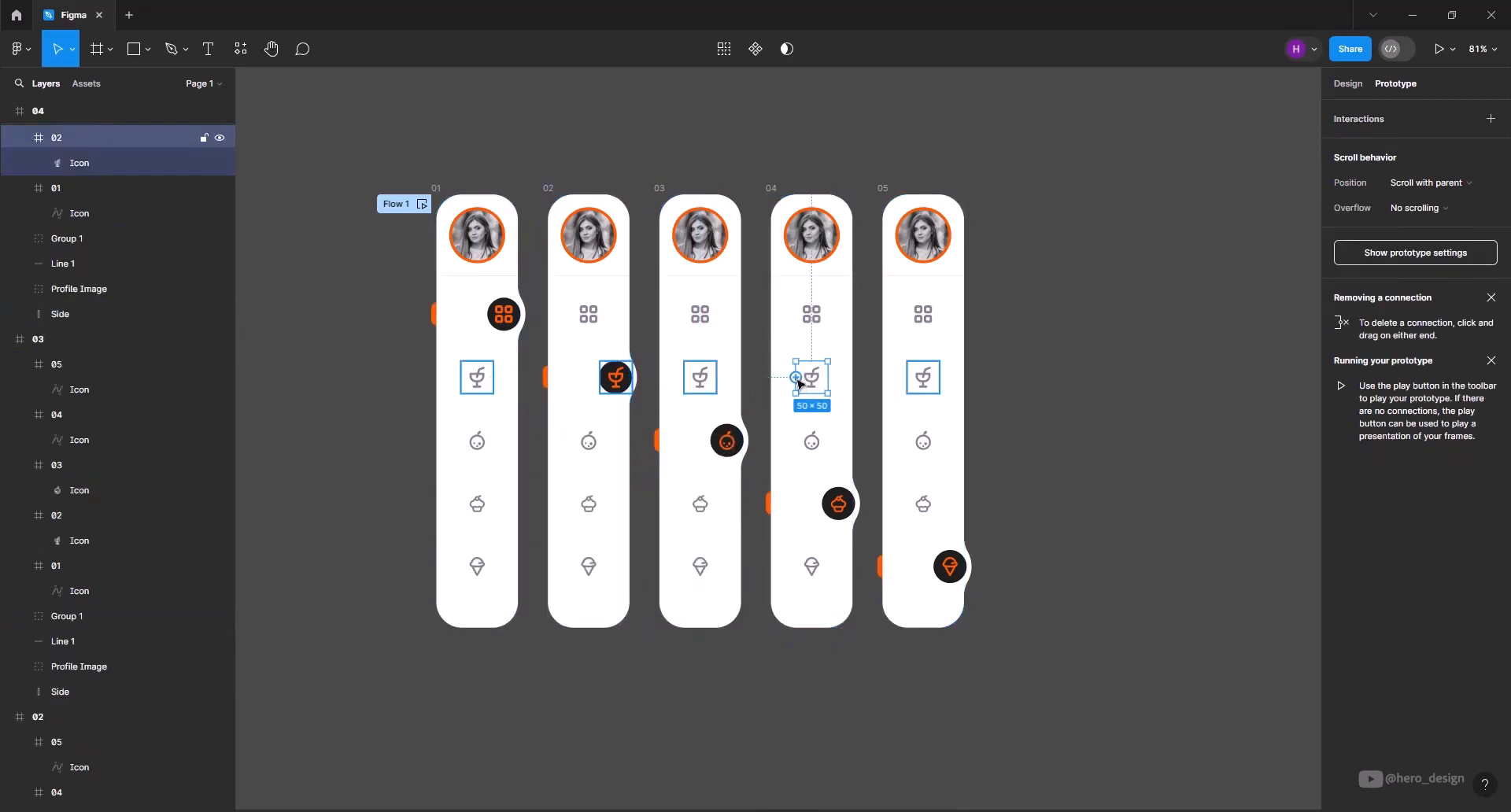
drag(797, 379, 700, 409)
click(923, 385)
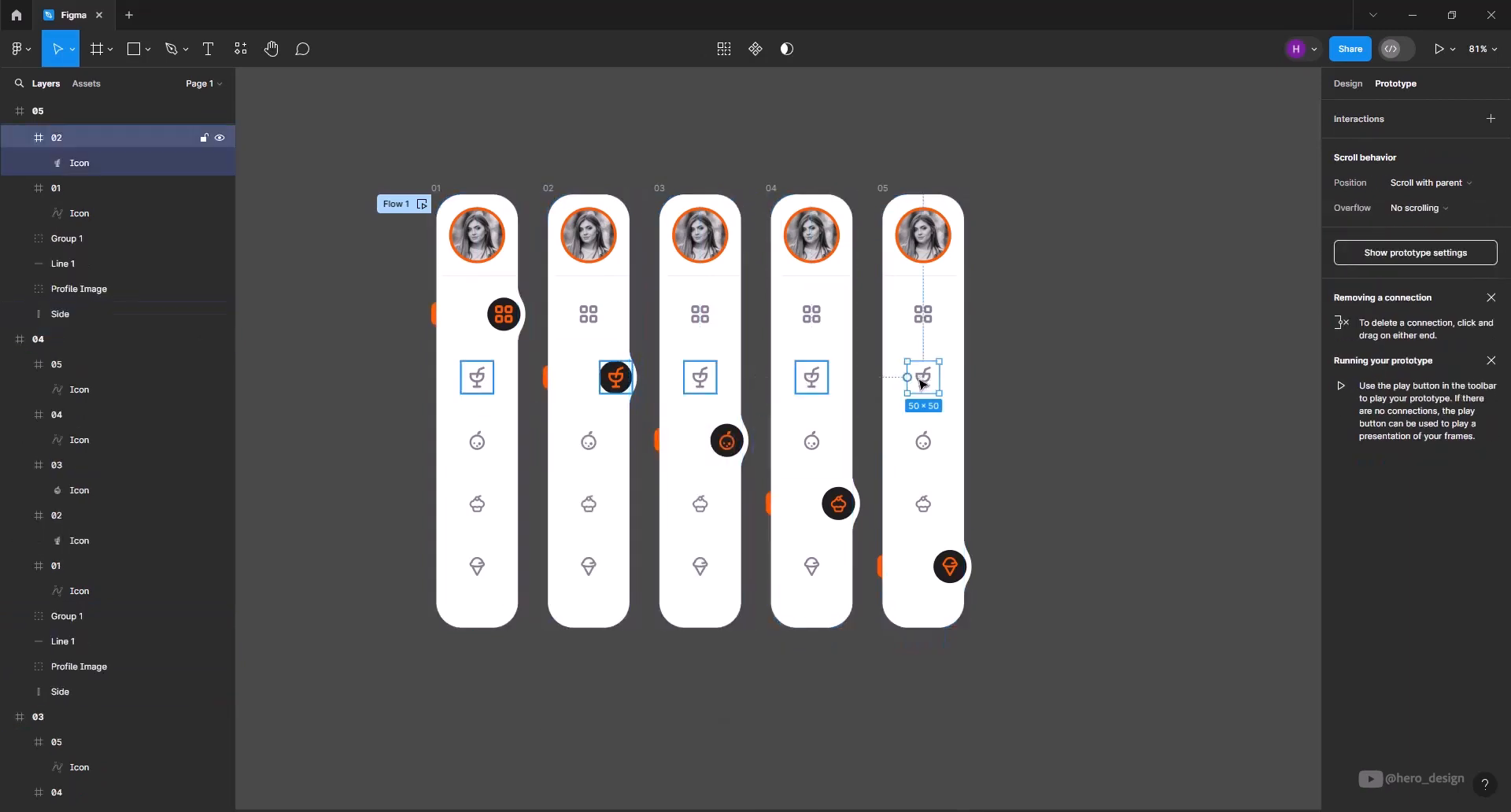
drag(907, 378, 622, 423)
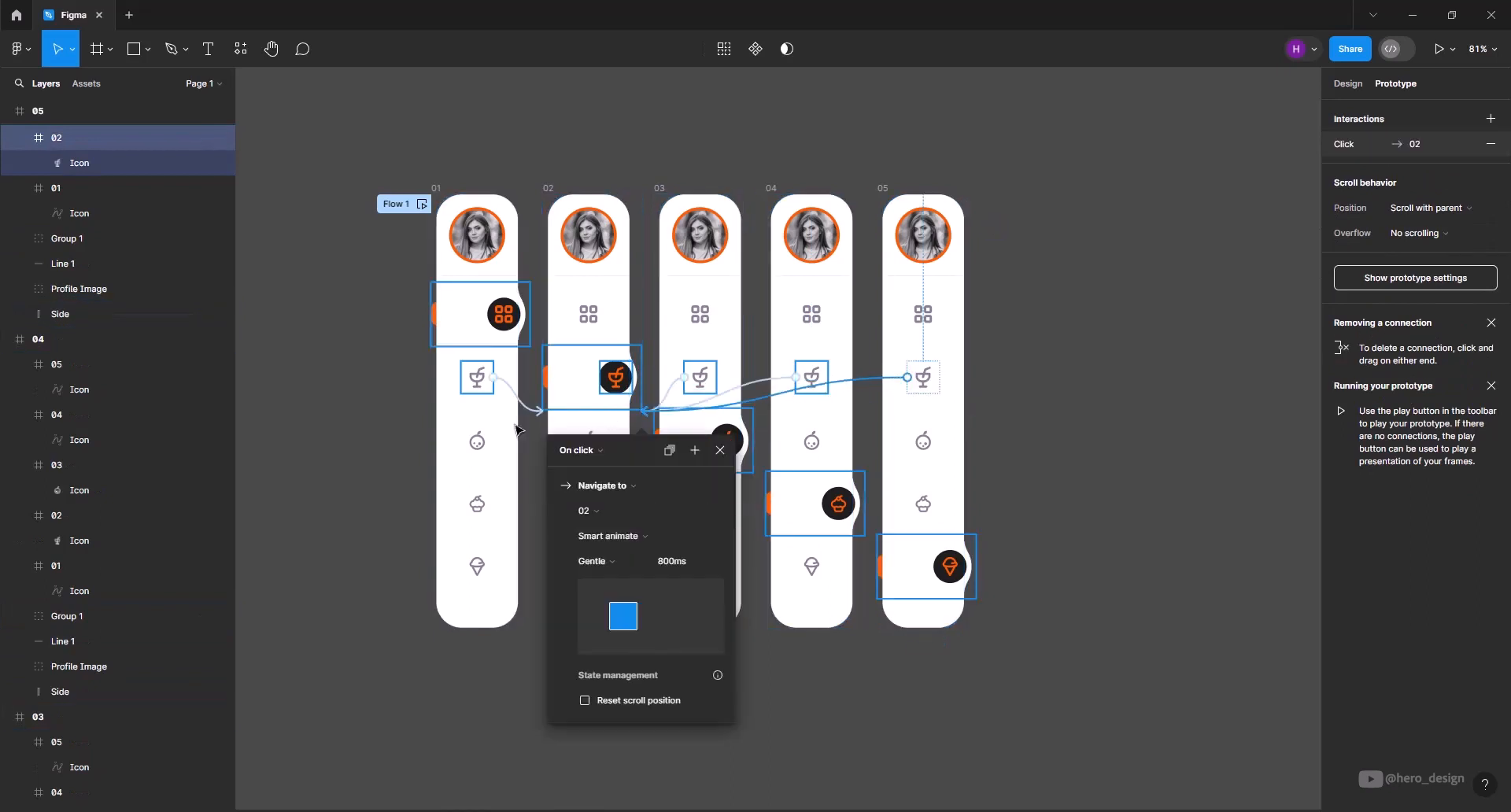
Connect the round fruit icons in frames 01, 02, 04 and 05 to frame 03
click(477, 441)
drag(494, 441, 679, 471)
click(589, 441)
drag(604, 441, 665, 468)
click(812, 441)
drag(796, 441, 738, 466)
click(923, 441)
drag(908, 441, 739, 466)
Connect the cupcake icons in frames 01, 02, 03 and 05 to frame 04 with on-click Smart animate interactions
click(477, 503)
drag(493, 504, 795, 512)
click(592, 505)
drag(605, 505, 813, 511)
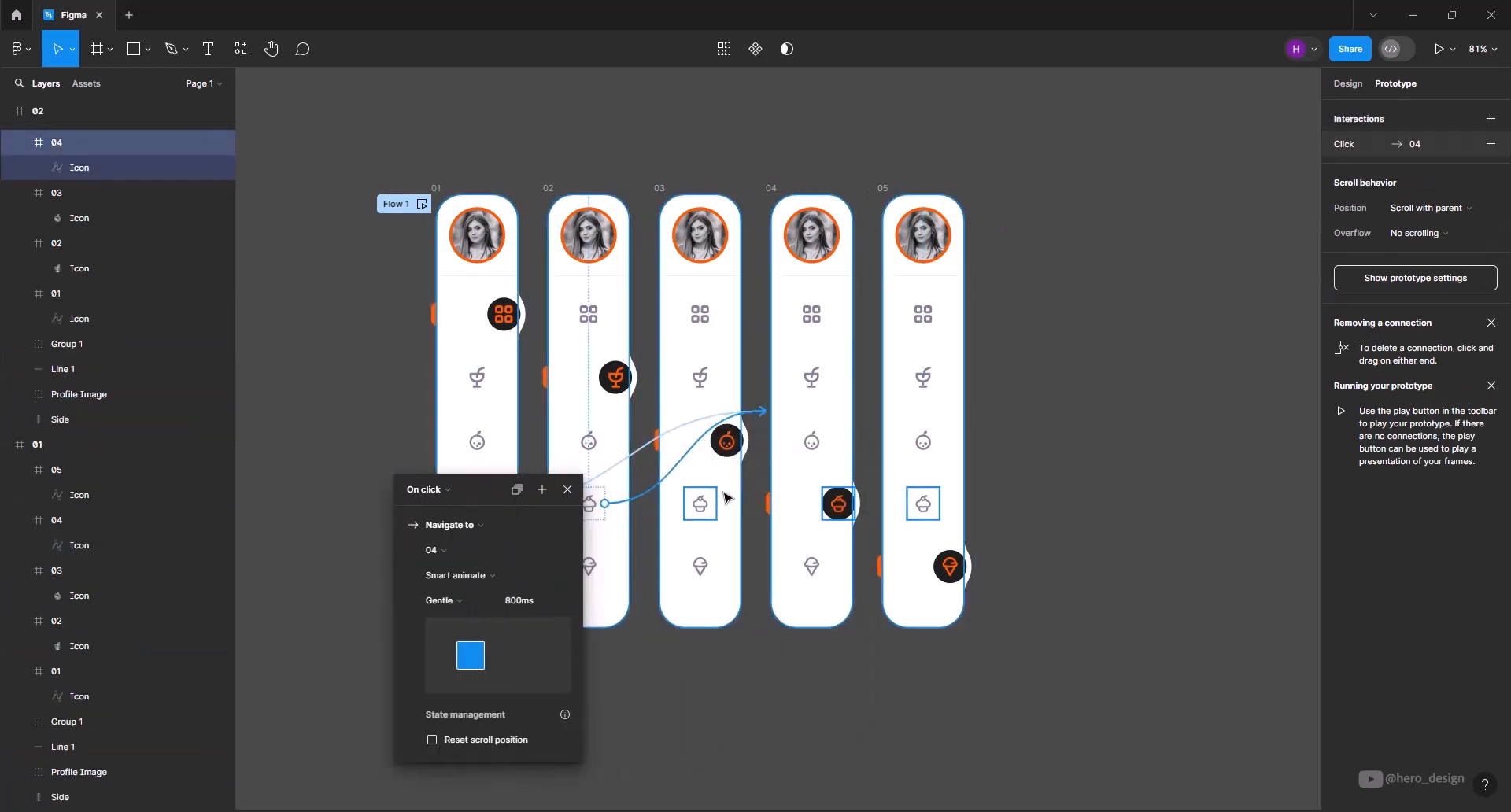
click(700, 504)
drag(767, 517, 787, 515)
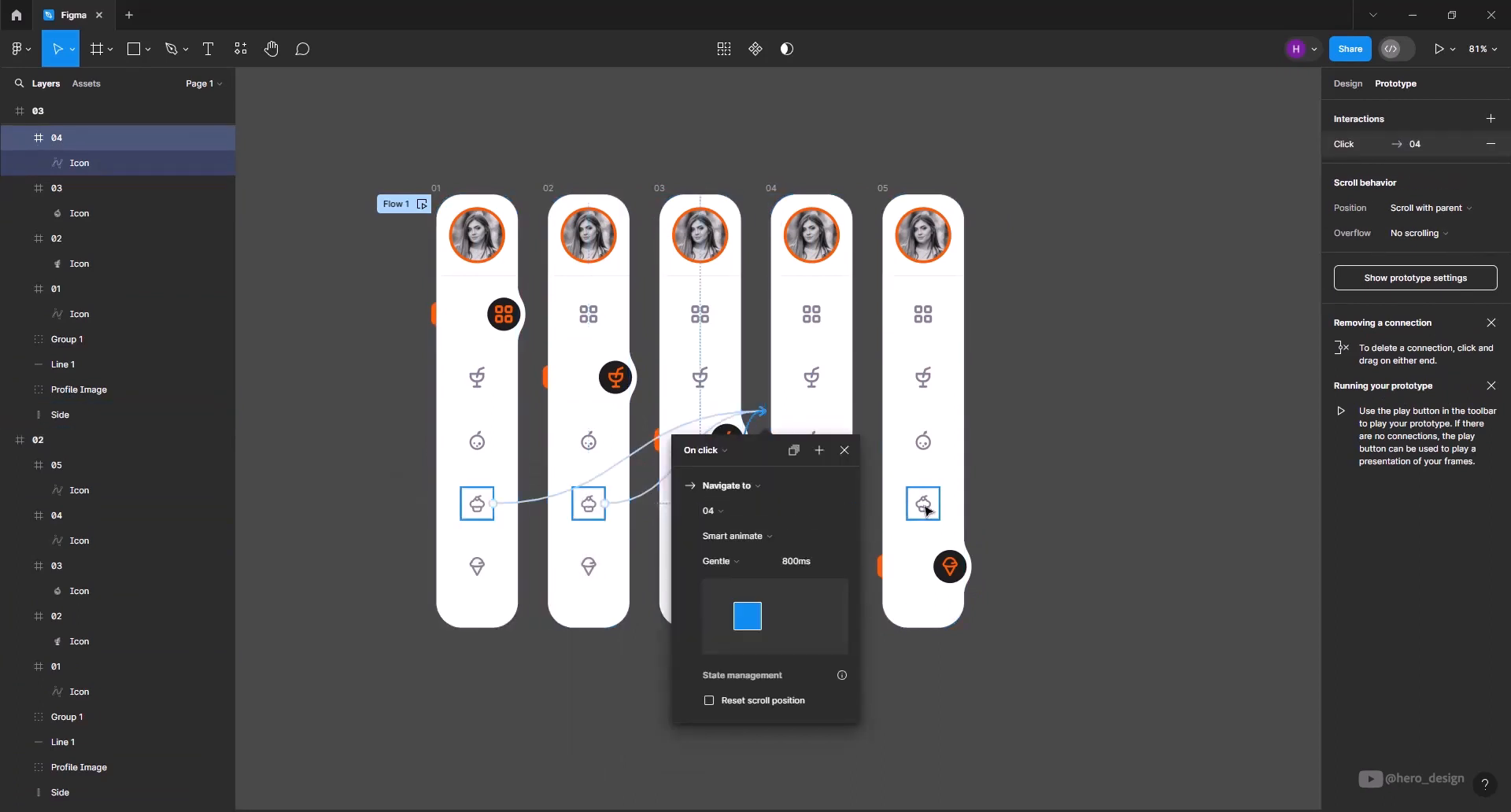
click(924, 503)
drag(909, 504, 819, 508)
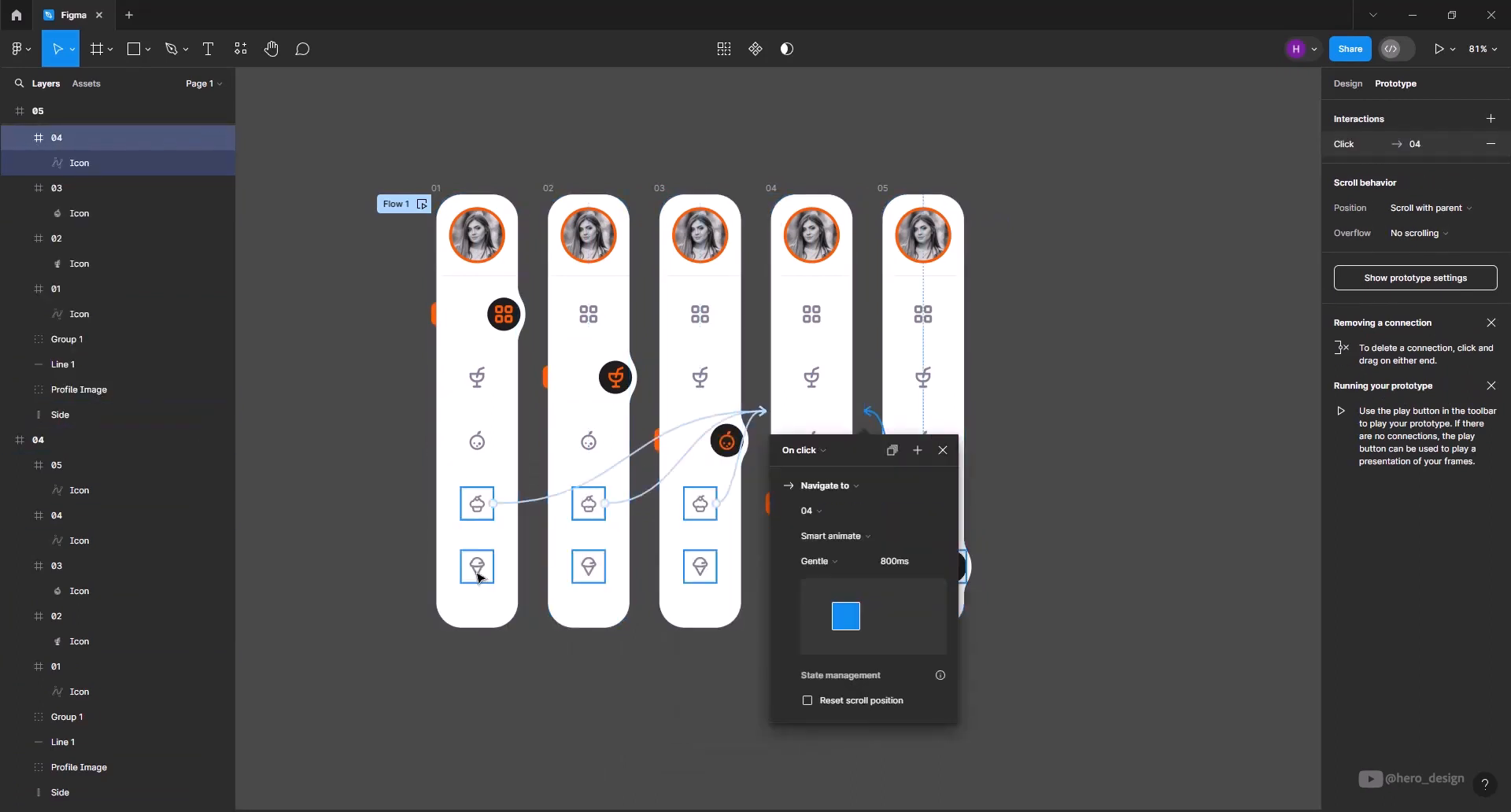
Connect the ice cream icons in frames 01, 02, 03 and 04 to frame 05, and clear the selection
click(477, 567)
drag(492, 567, 927, 574)
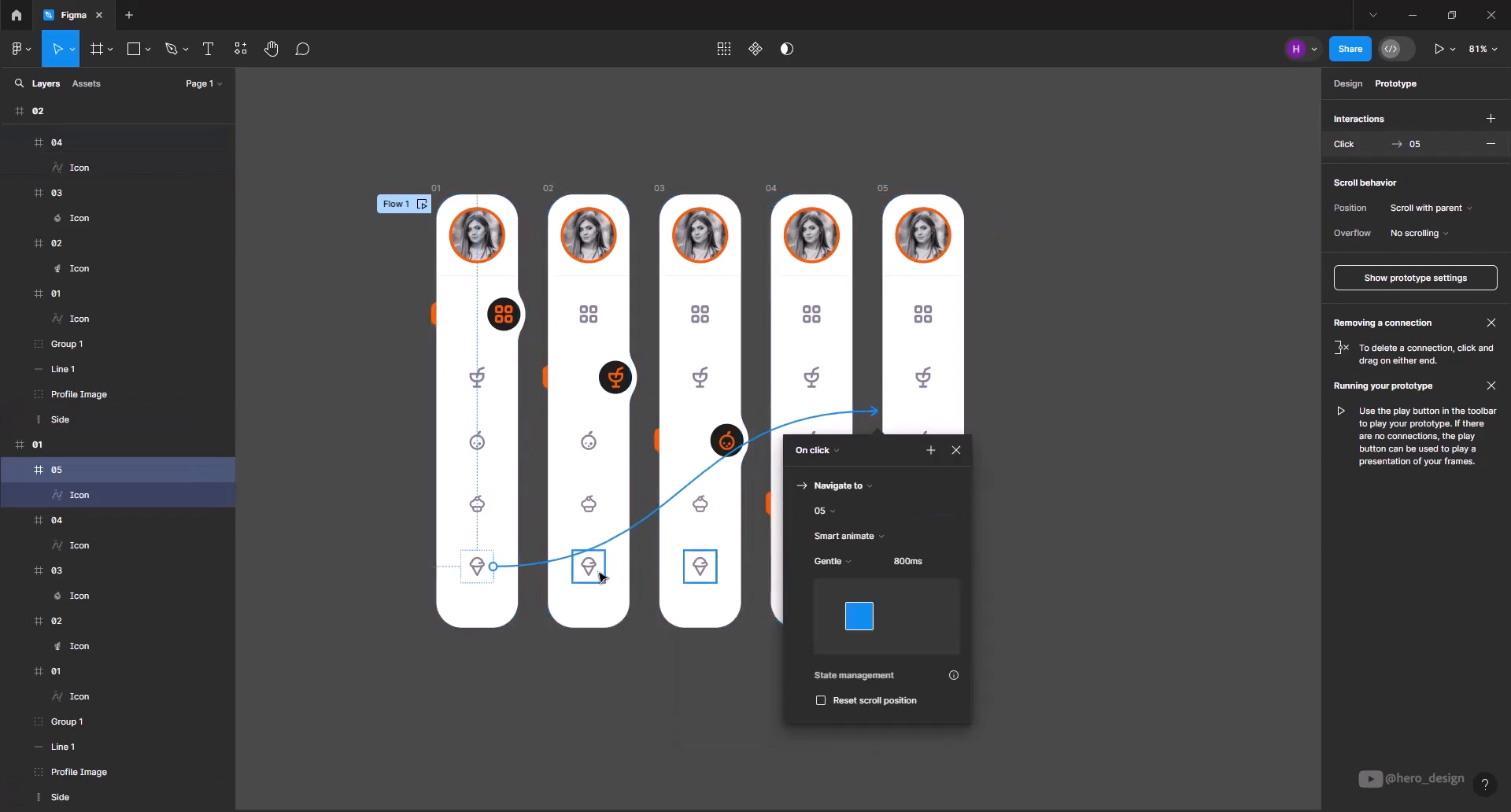
click(589, 566)
drag(605, 567, 927, 574)
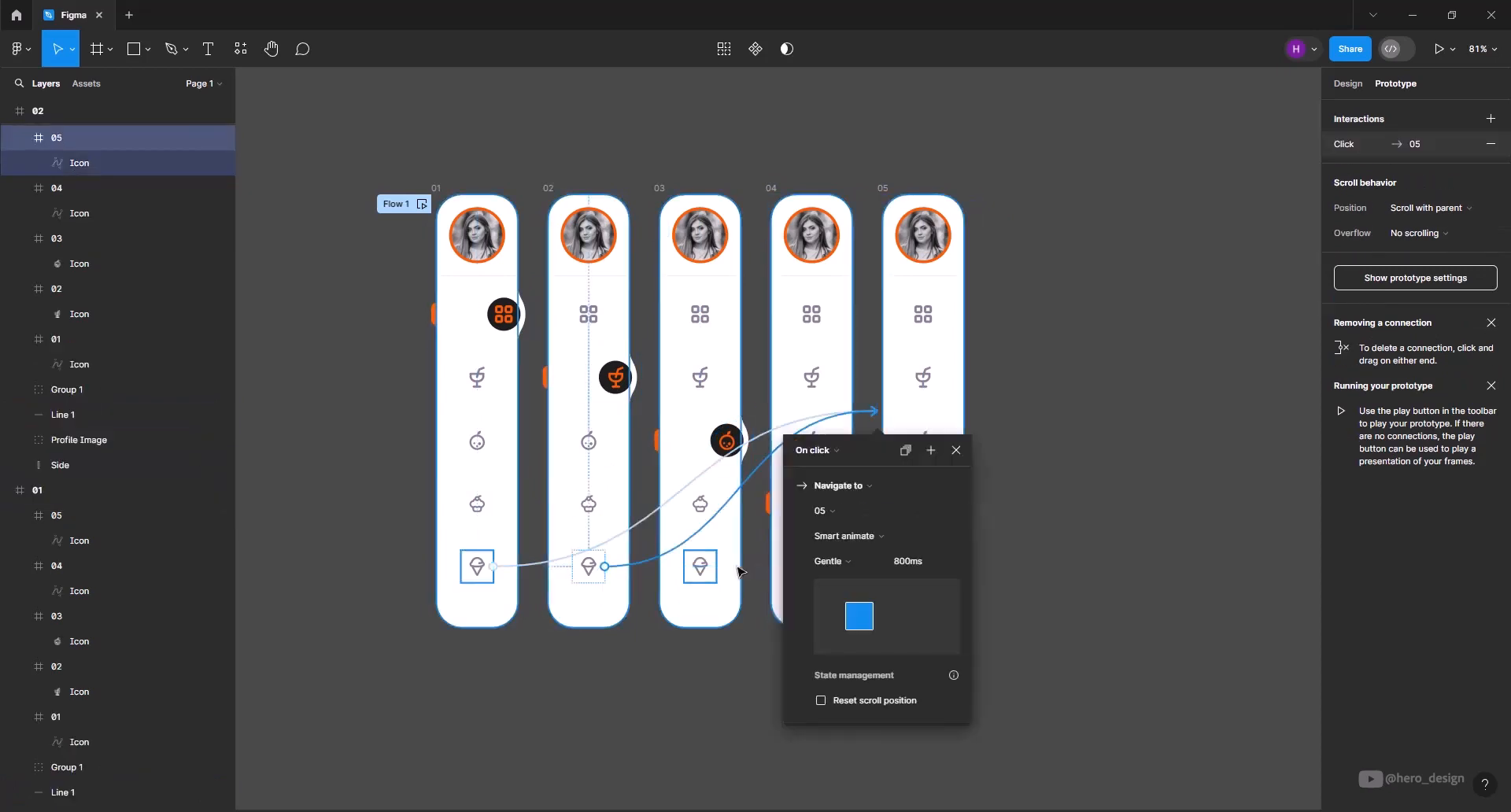
click(701, 567)
drag(716, 567, 905, 570)
click(956, 450)
click(811, 566)
click(1114, 521)
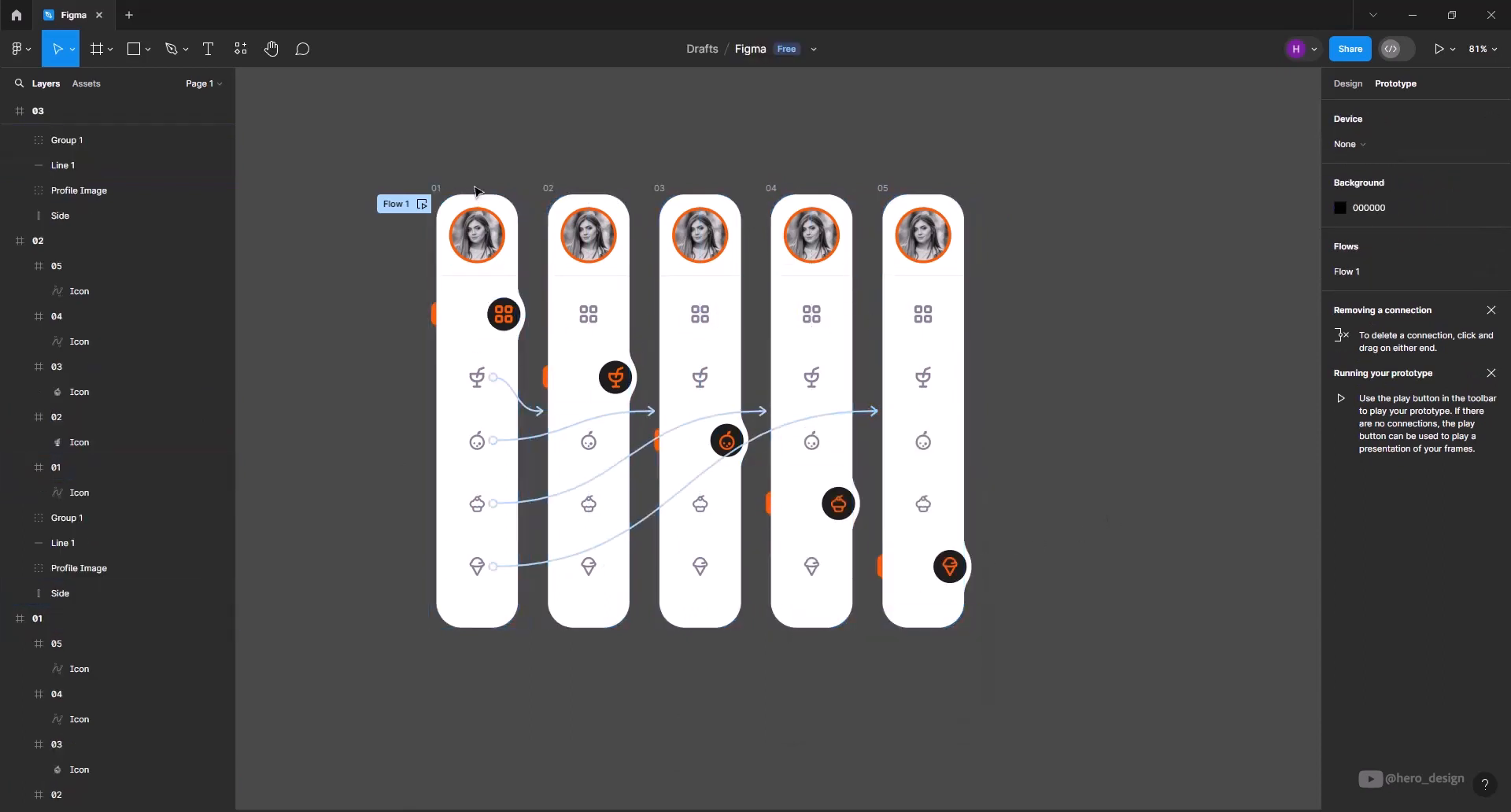
Connect the grid icons in frames 02, 03, 04 and 05 back to frame 01, and clear the selection
drag(572, 314, 489, 346)
click(700, 315)
drag(685, 314, 553, 370)
click(812, 315)
drag(797, 314, 555, 377)
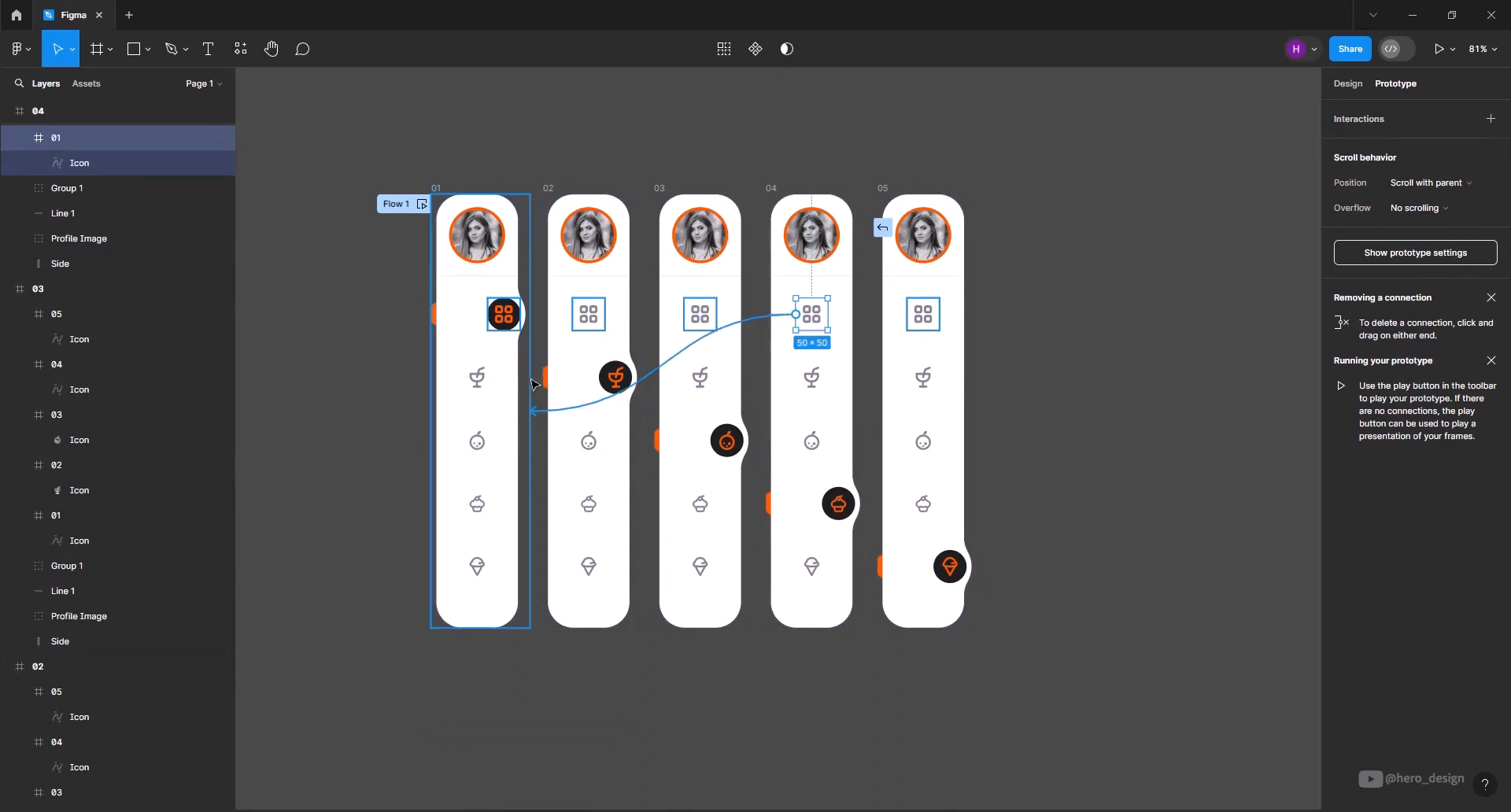
click(923, 315)
drag(907, 314, 506, 405)
click(776, 650)
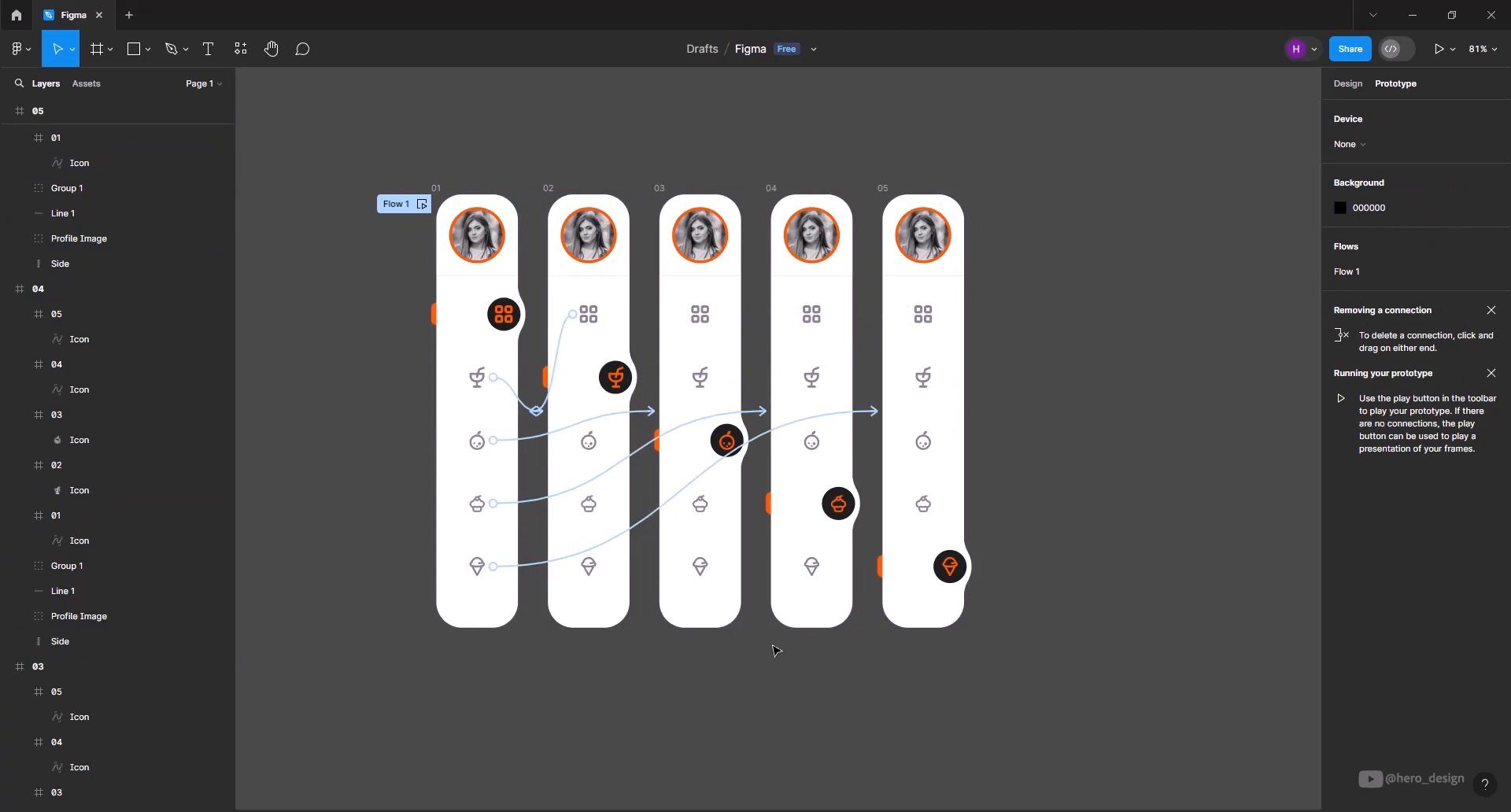
Preview Flow 1 and test the sidebar animation by switching between its icons, ending on the grid icon
click(422, 206)
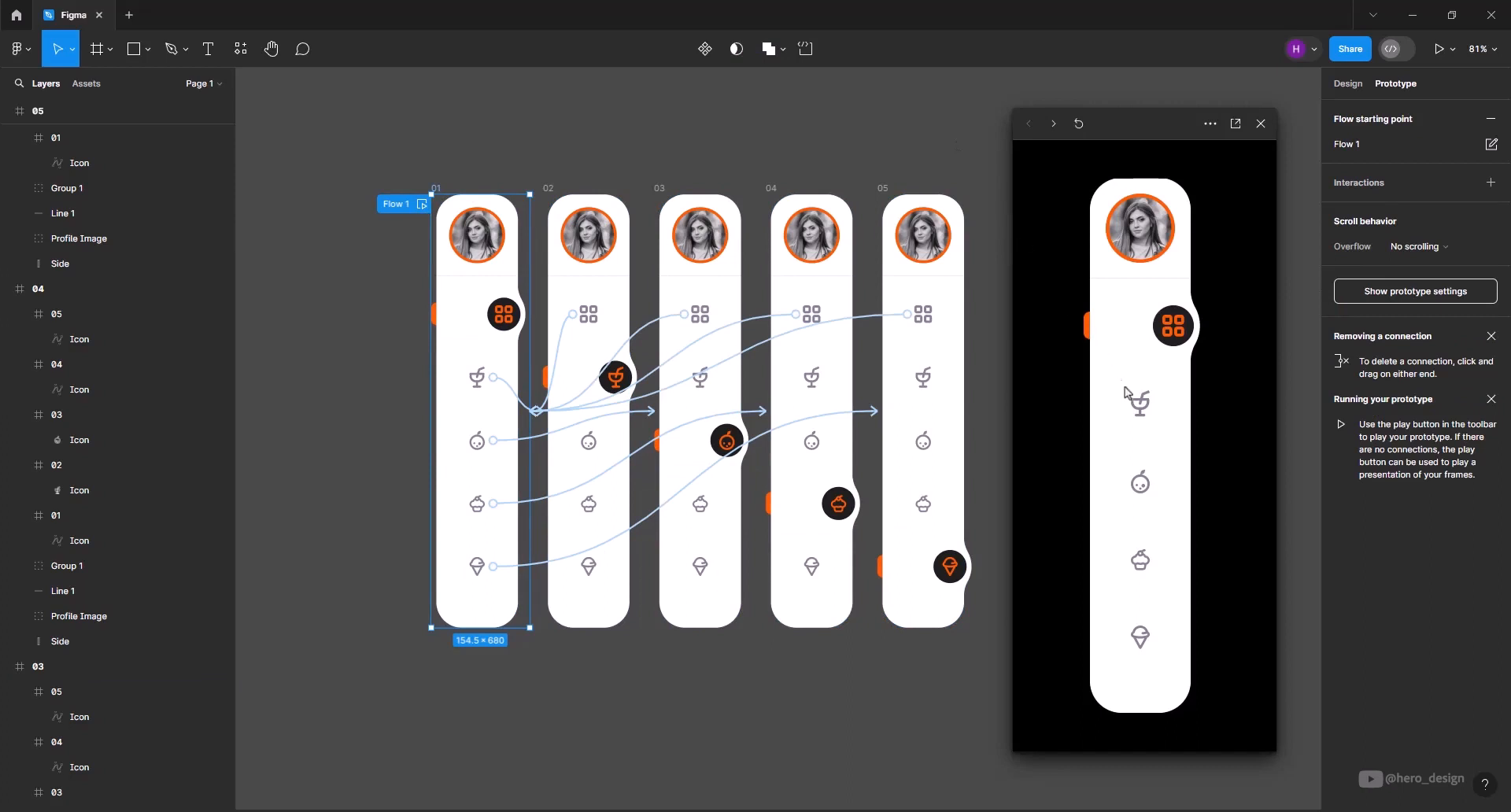
click(1136, 412)
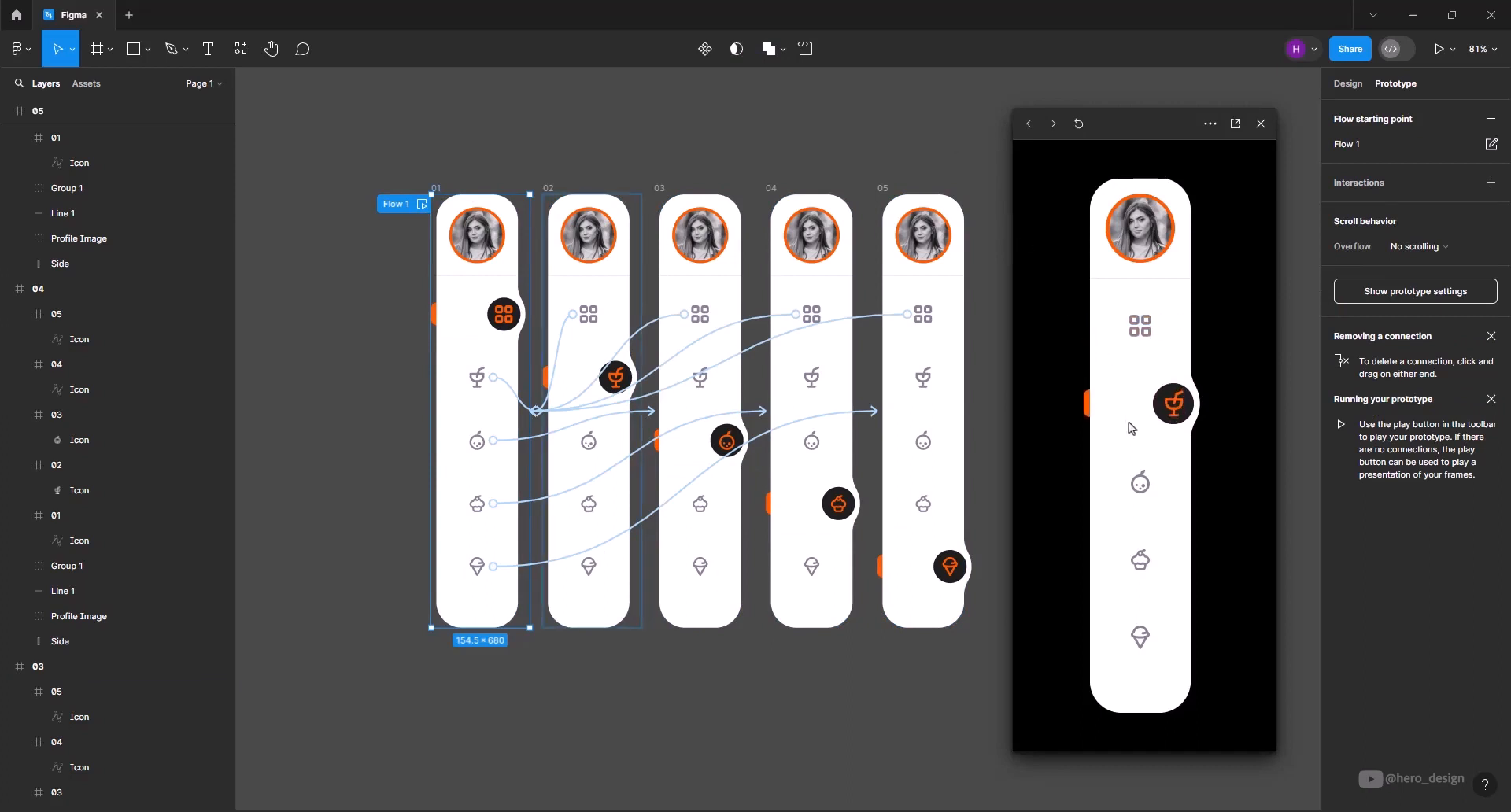
click(1141, 560)
click(1139, 630)
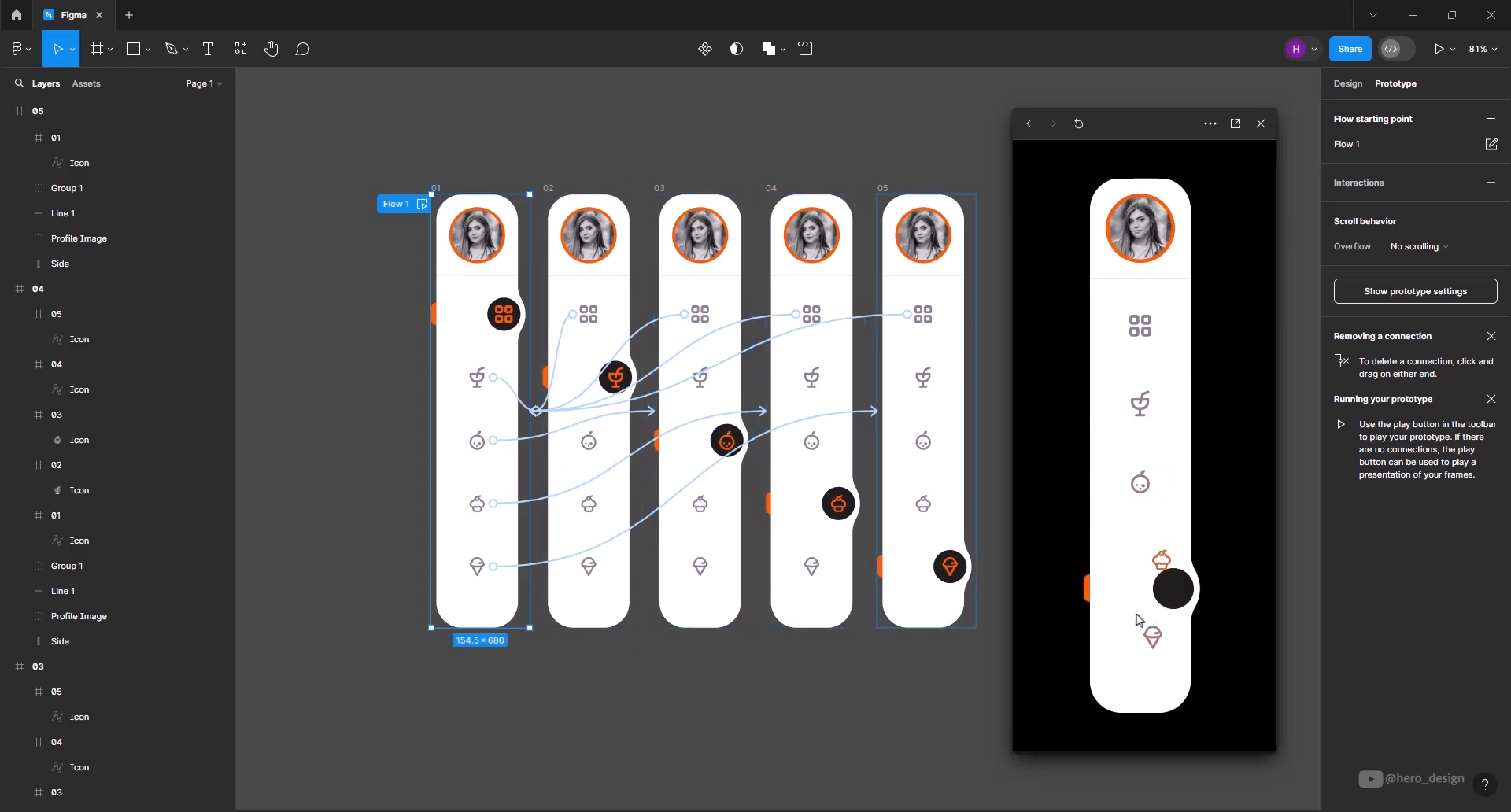
click(1147, 483)
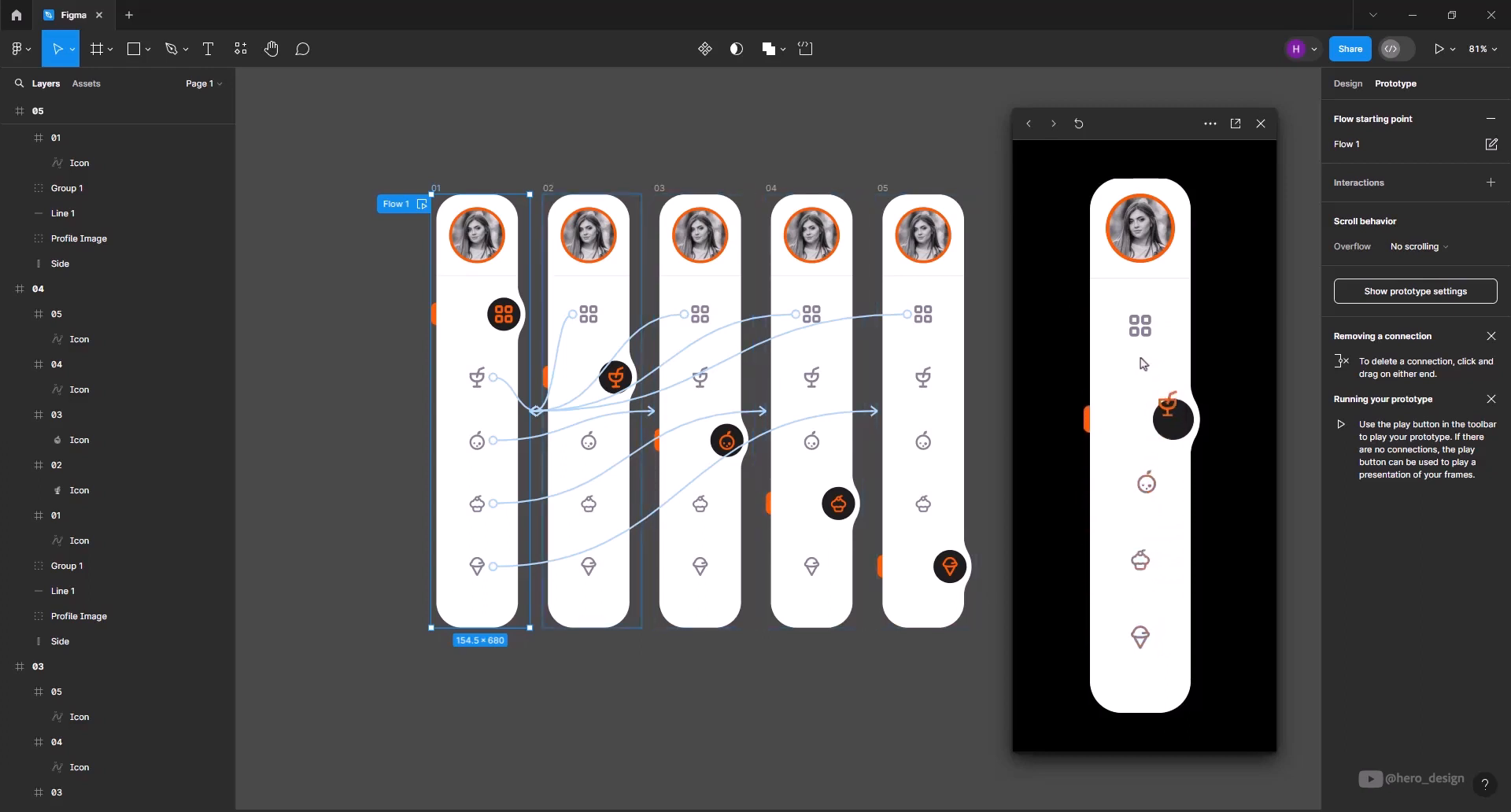
click(1137, 329)
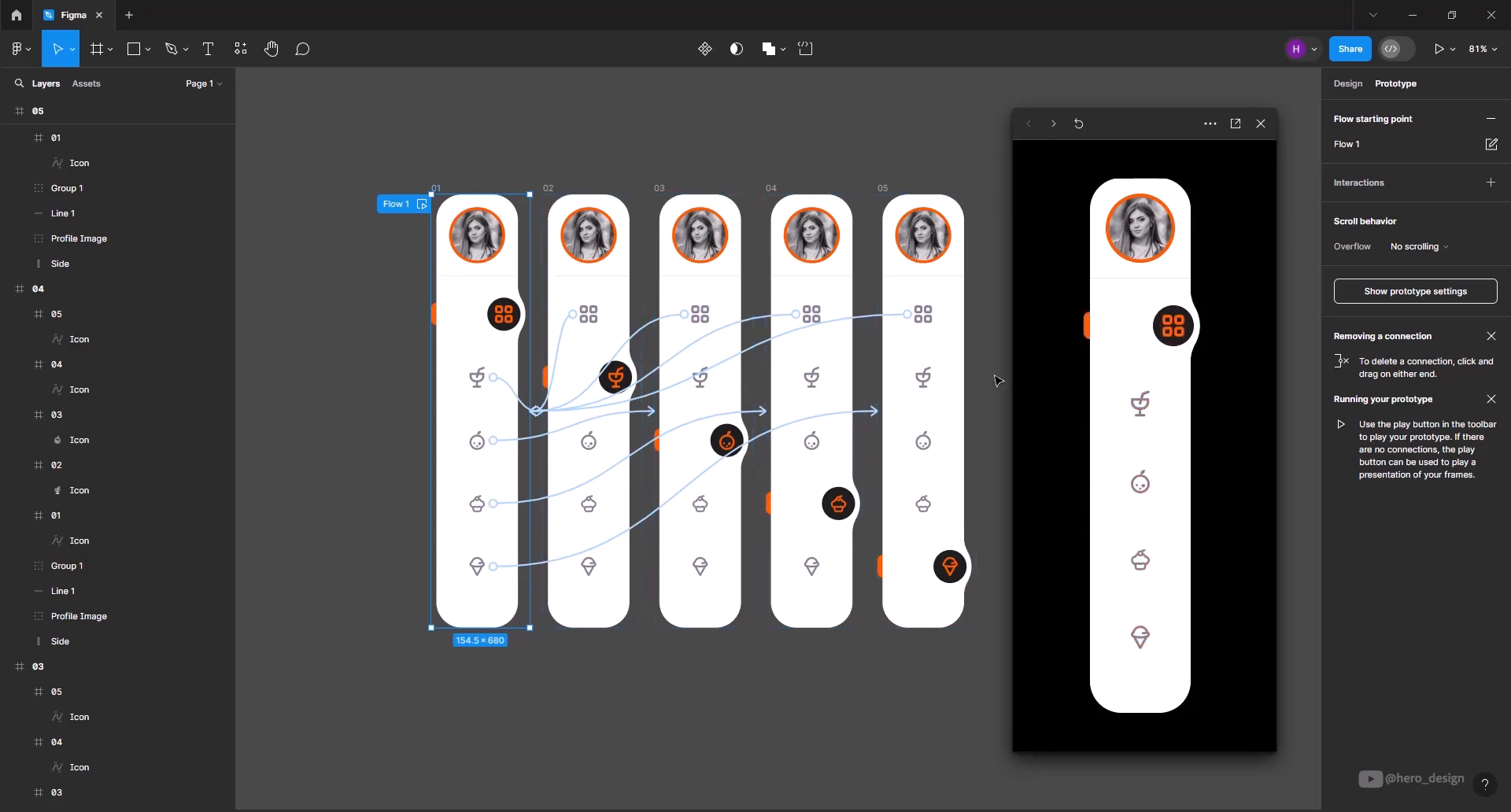